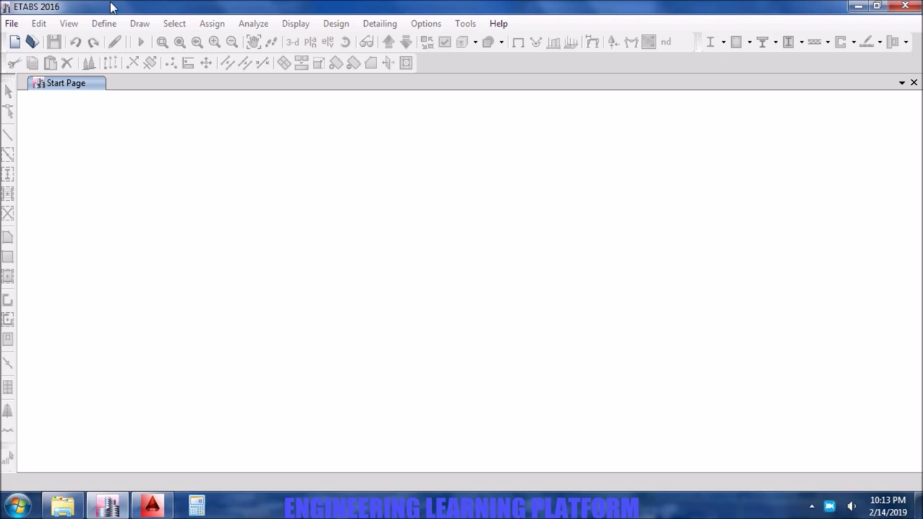
Start a new blank model from the ETABS Start Page.
left_click(14, 42)
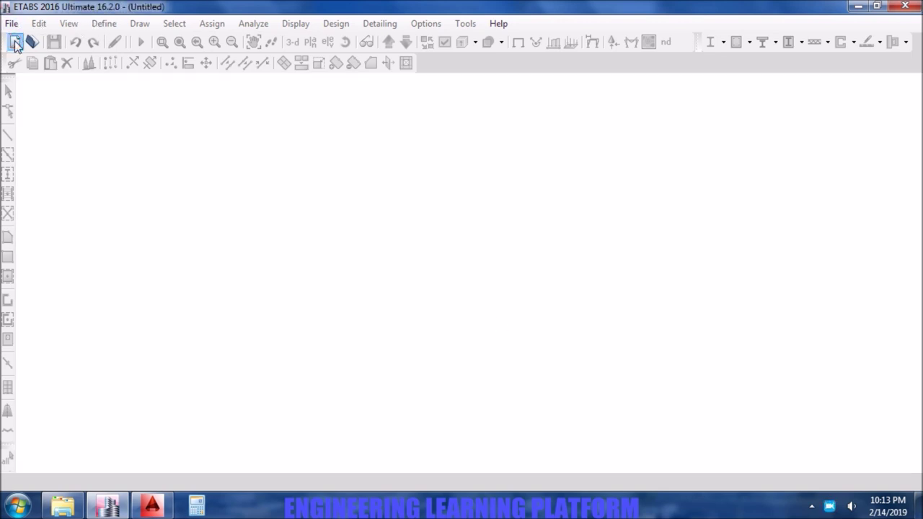
Accept default initialization and set 3×3 grid lines spaced 20 ft in X and 22 ft in Y.
left_click(423, 338)
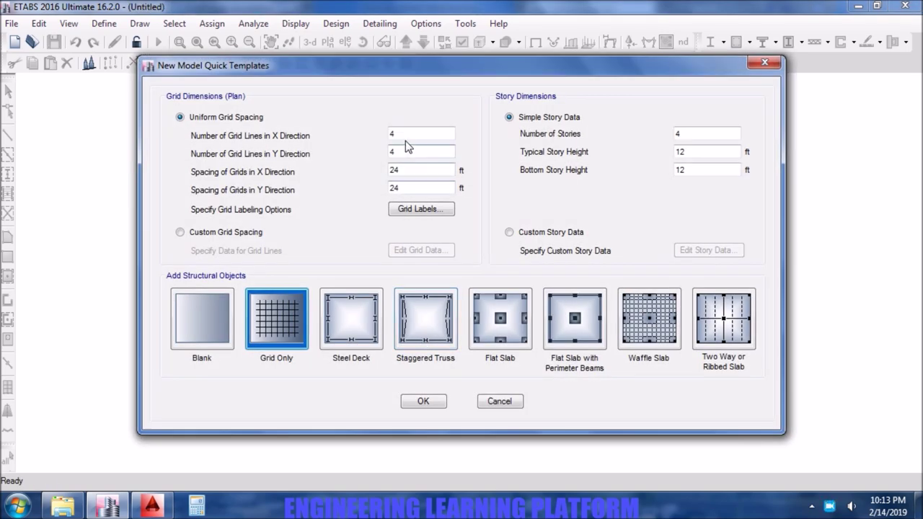
double_click(404, 133)
type("3")
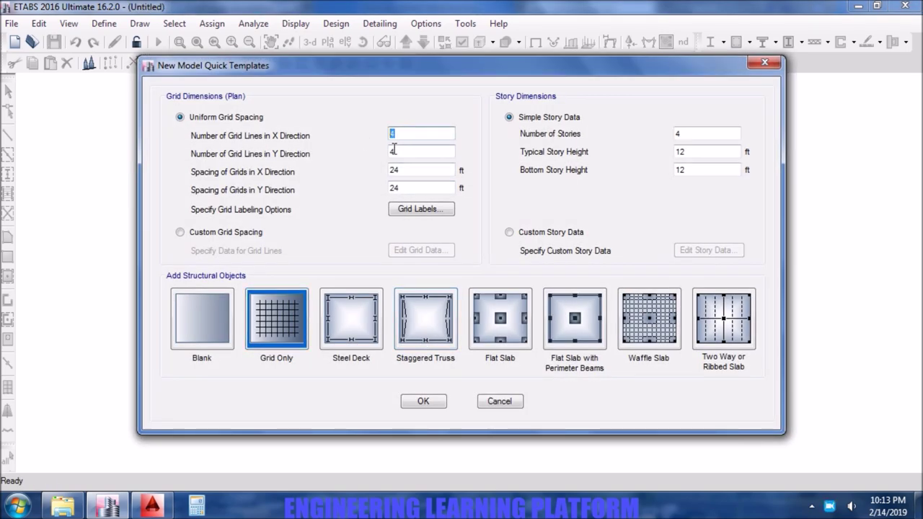
double_click(408, 151)
type("3")
double_click(402, 170)
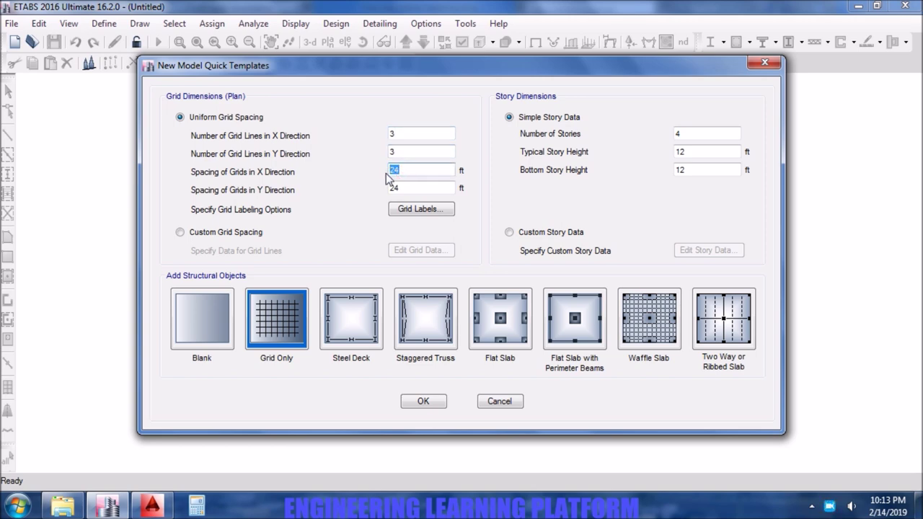
type("20")
double_click(412, 188)
type("22")
Set a single story with 10 ft typical and bottom story heights, and create the grid-only model.
double_click(693, 153)
type("10")
double_click(683, 171)
type("10")
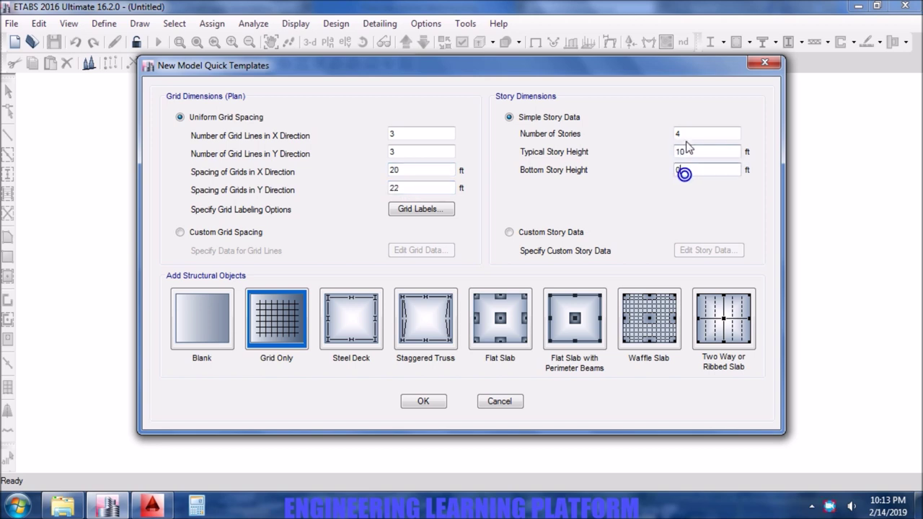
left_click(683, 134)
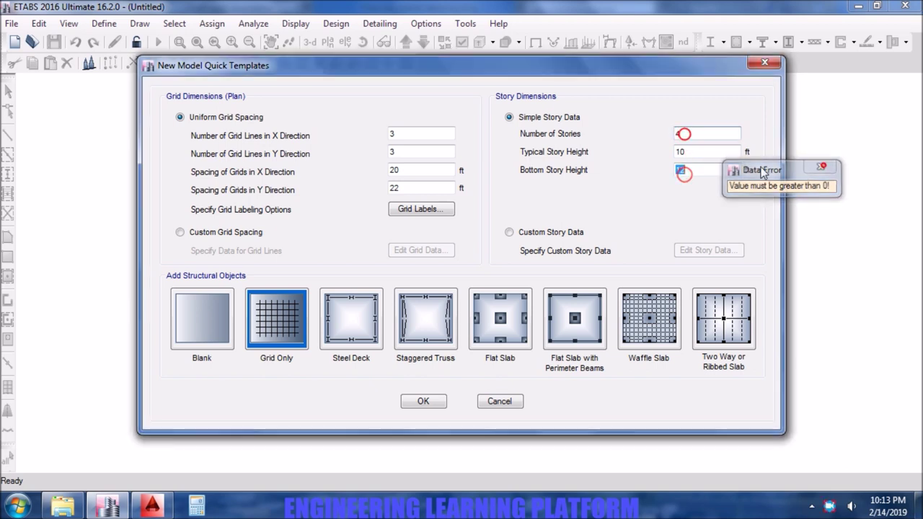
left_click(702, 170)
type("12")
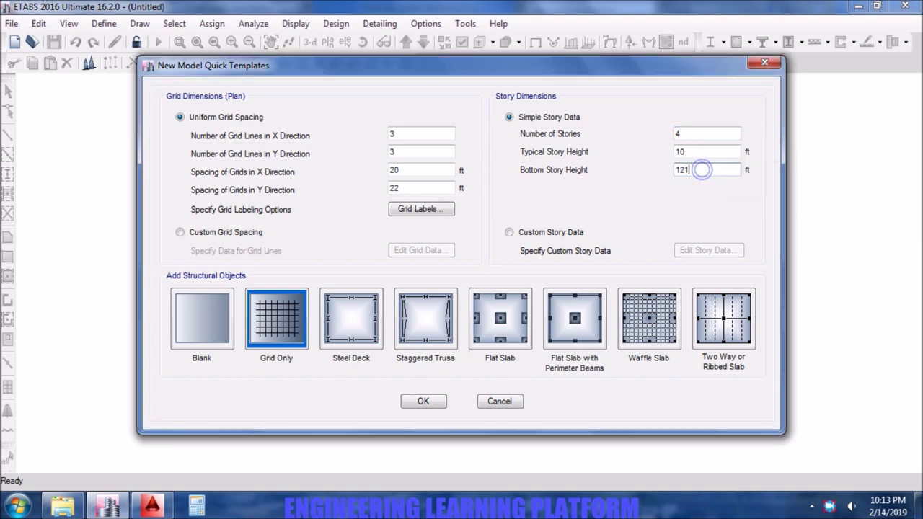
double_click(701, 169)
type("10")
double_click(699, 135)
type("1")
left_click(696, 171)
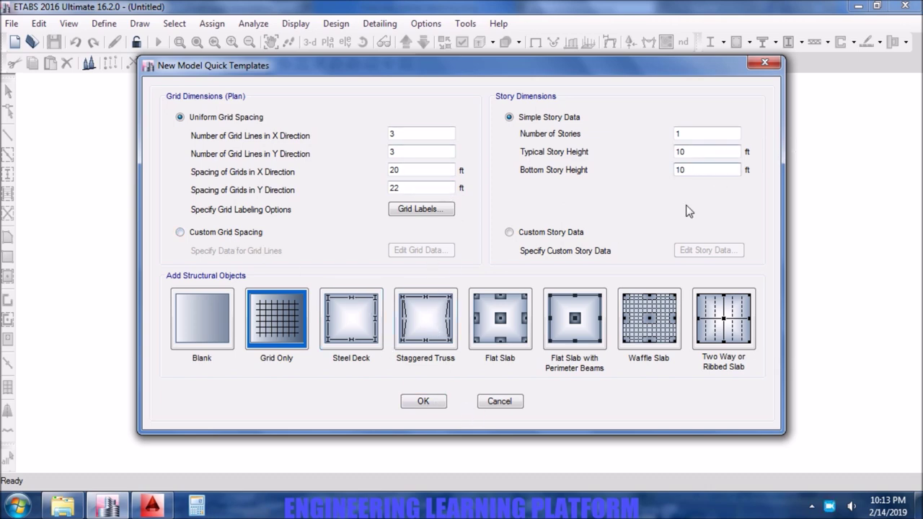
left_click(428, 406)
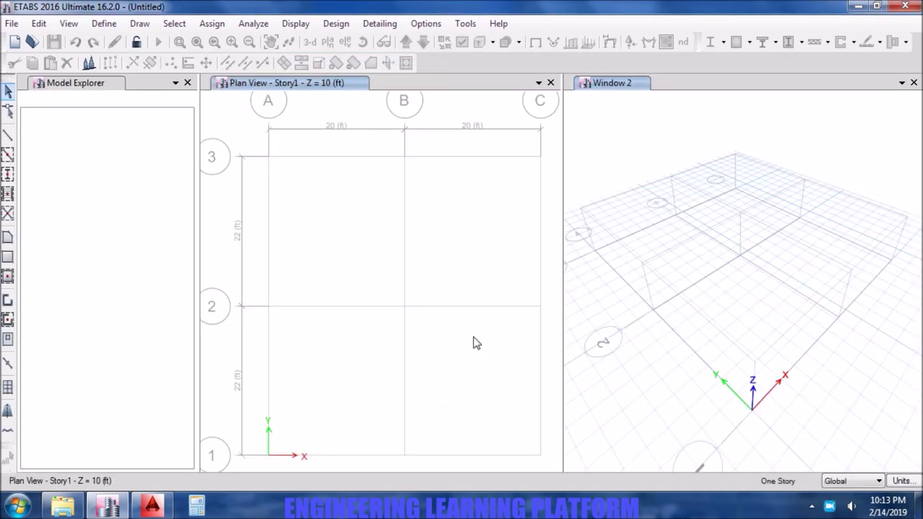
Close the 3-D view and add a 5000Psi concrete material (fc 5000 psi).
left_click(913, 82)
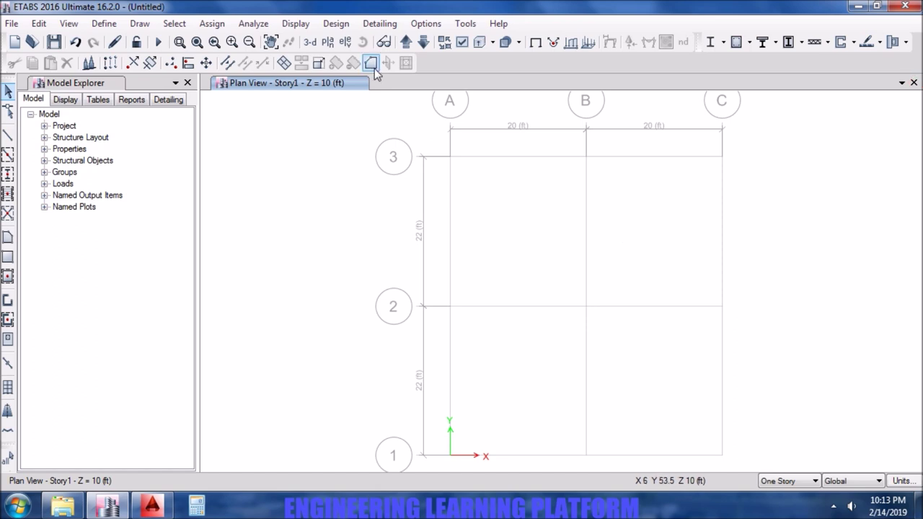
left_click(106, 24)
left_click(116, 42)
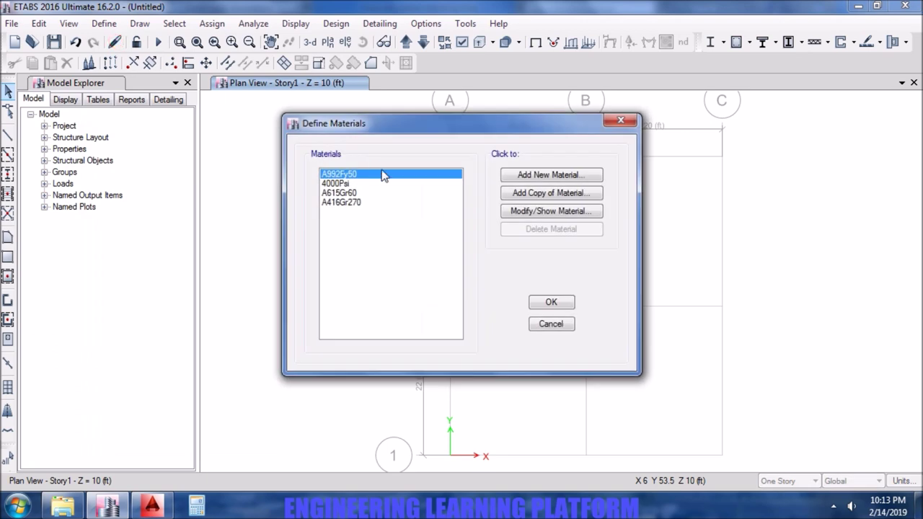
left_click(551, 175)
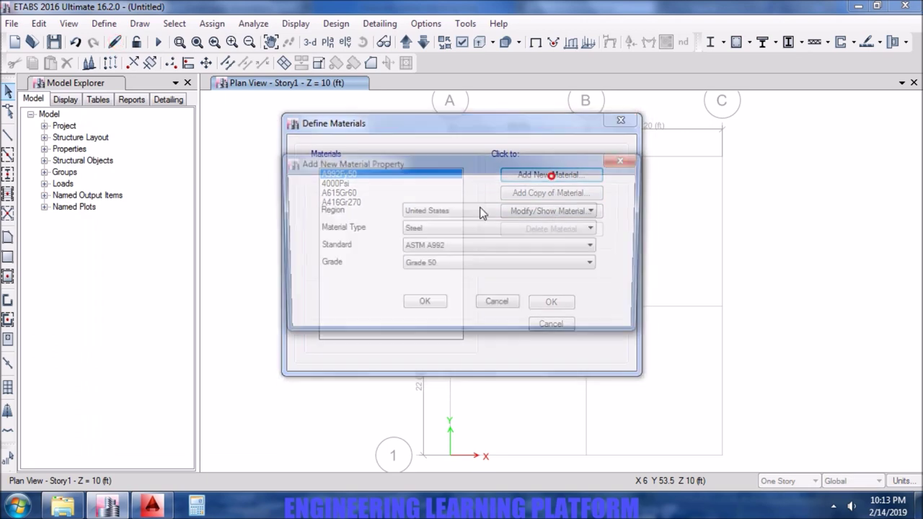
left_click(438, 229)
left_click(441, 250)
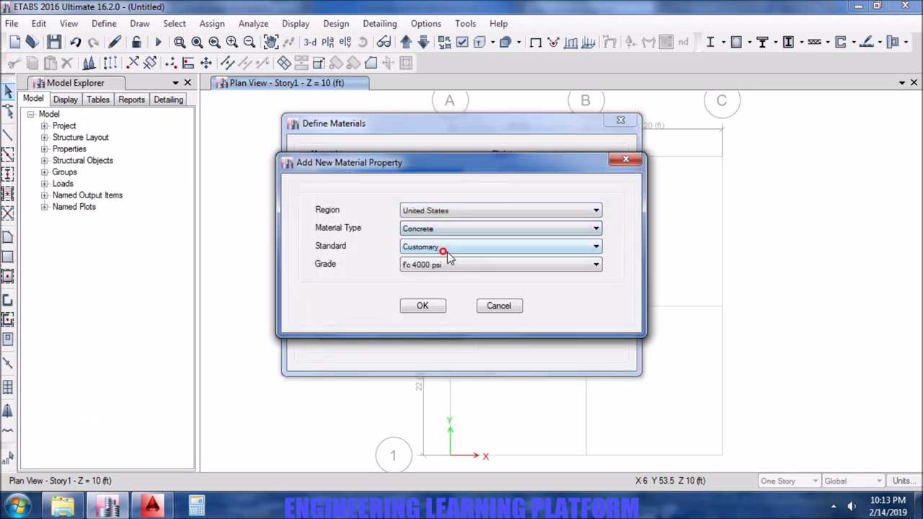
left_click(453, 265)
left_click(451, 296)
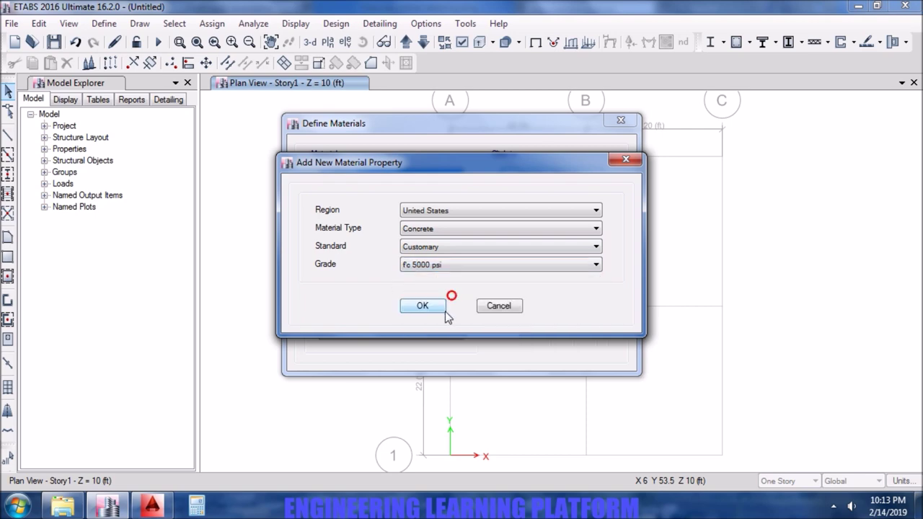
left_click(436, 308)
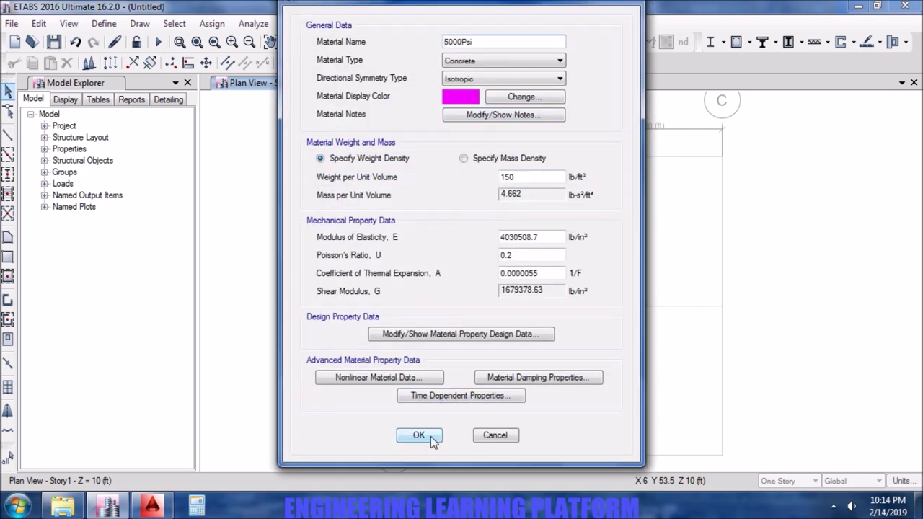
left_click(418, 436)
Add a rebar material named 'G60 deformed' and close the materials list.
left_click(539, 177)
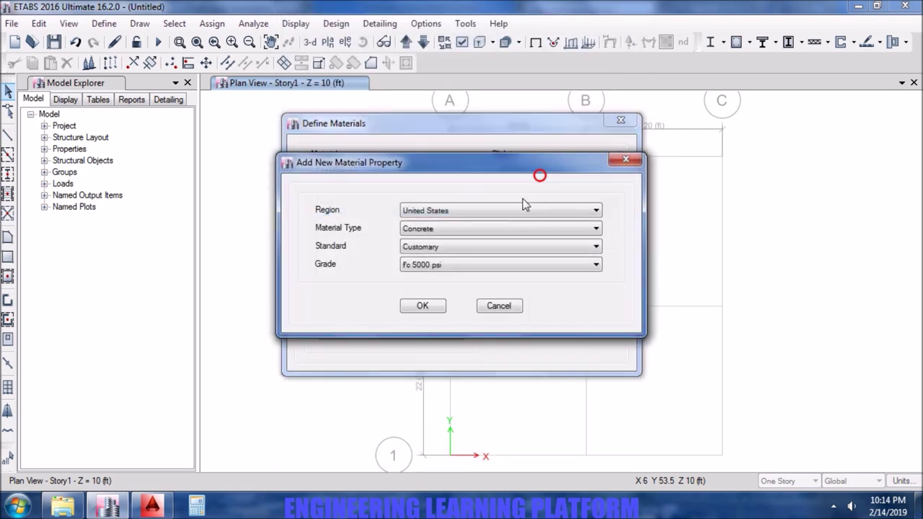
left_click(461, 238)
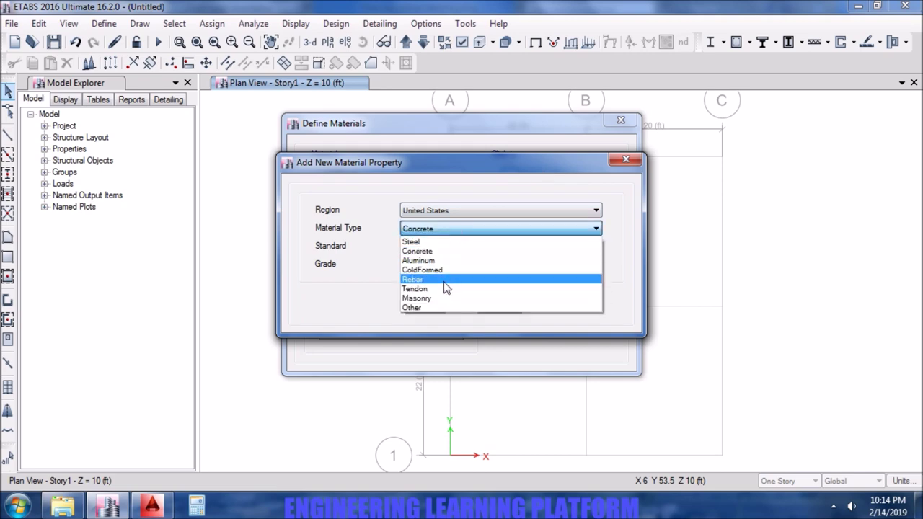
left_click(444, 281)
left_click(424, 308)
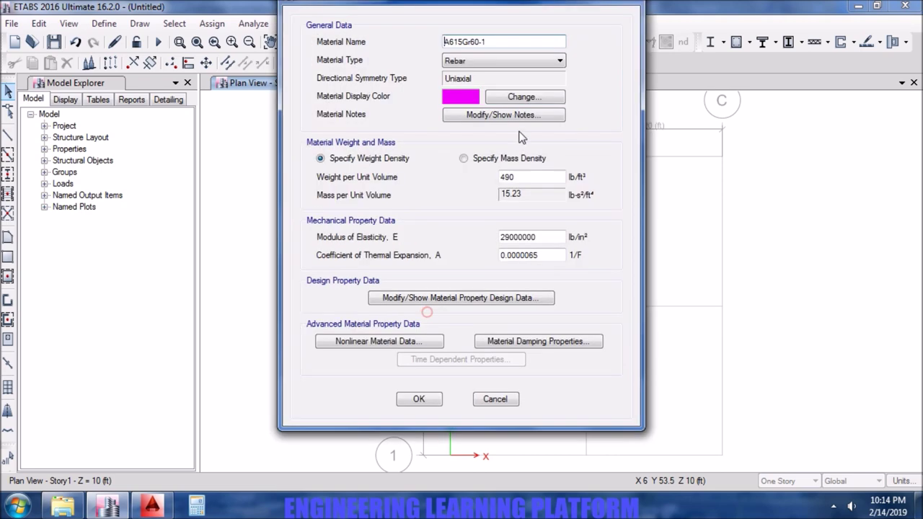
left_click_drag(506, 41, 338, 43)
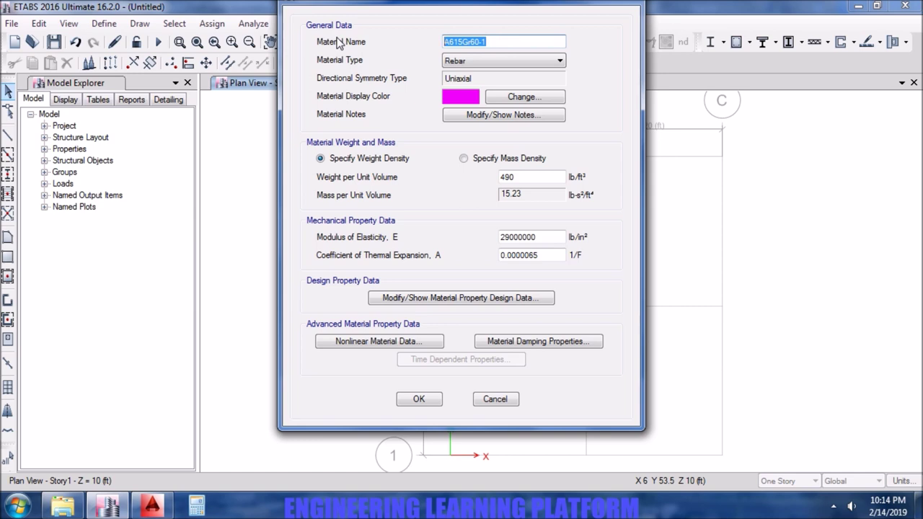
type("G60 ")
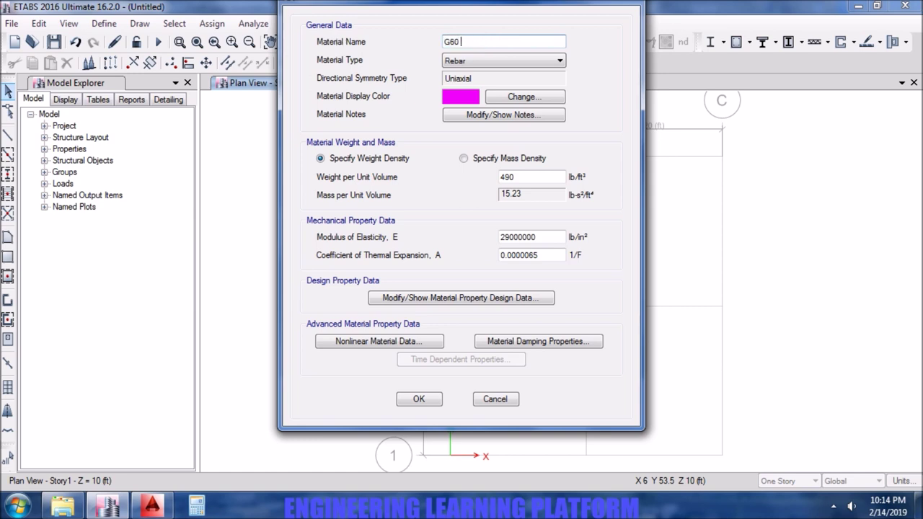
type("deformed")
left_click(418, 399)
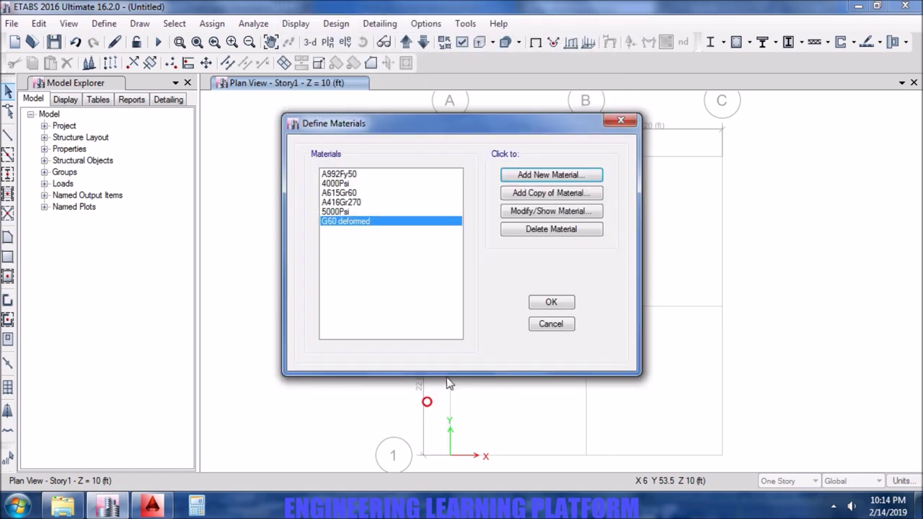
left_click(548, 303)
Create concrete rectangular frame section B8X18 of 5000Psi, 18 in deep by 8 in wide.
left_click(104, 23)
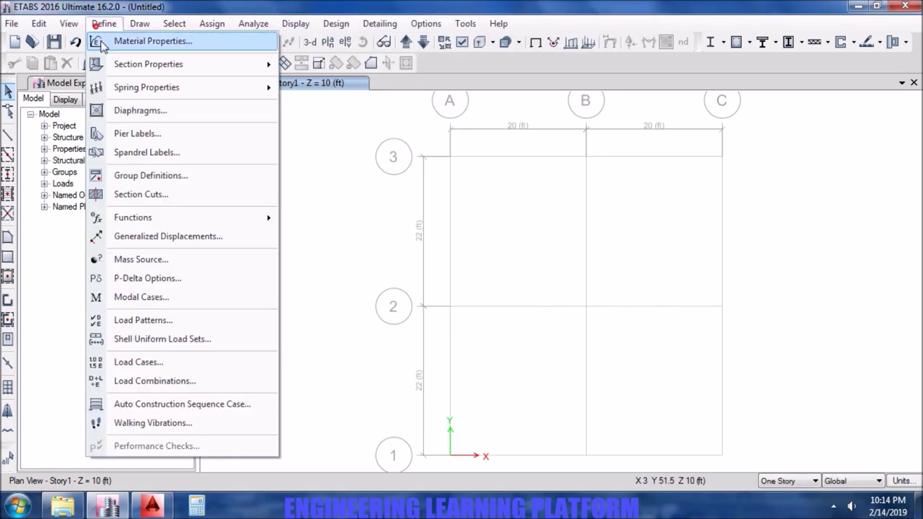
mouse_move(93, 64)
left_click(349, 66)
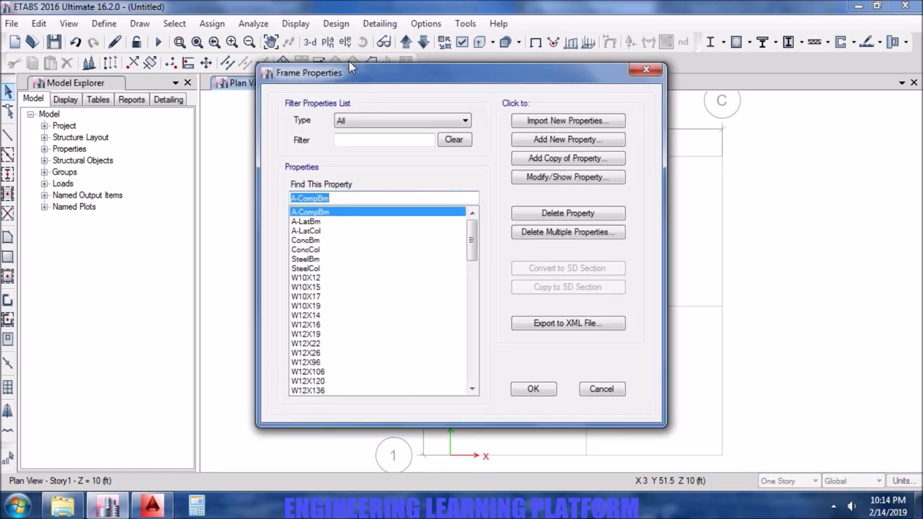
left_click(564, 140)
left_click(247, 230)
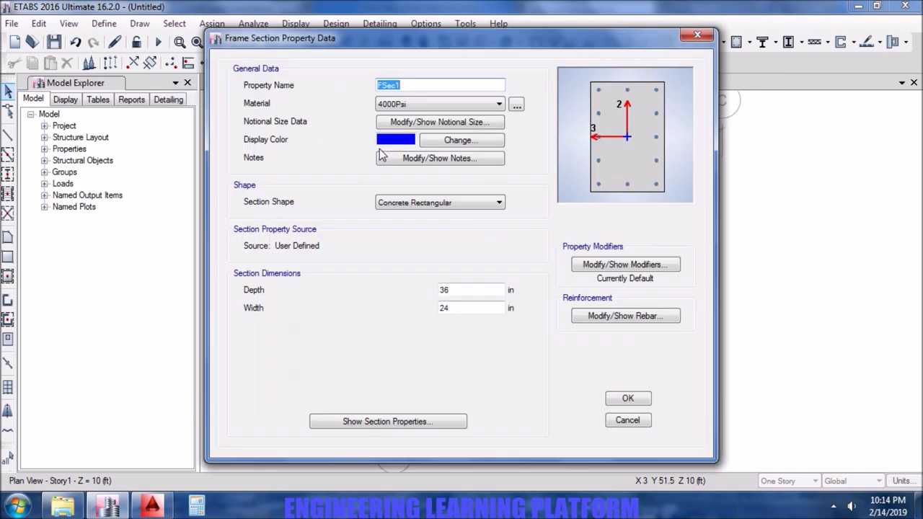
type("B8X18")
left_click(414, 103)
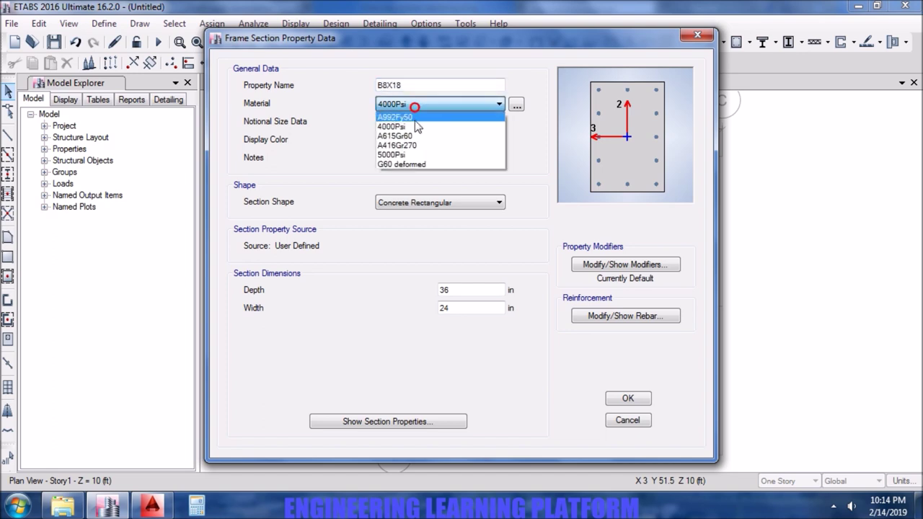
left_click(416, 153)
double_click(477, 290)
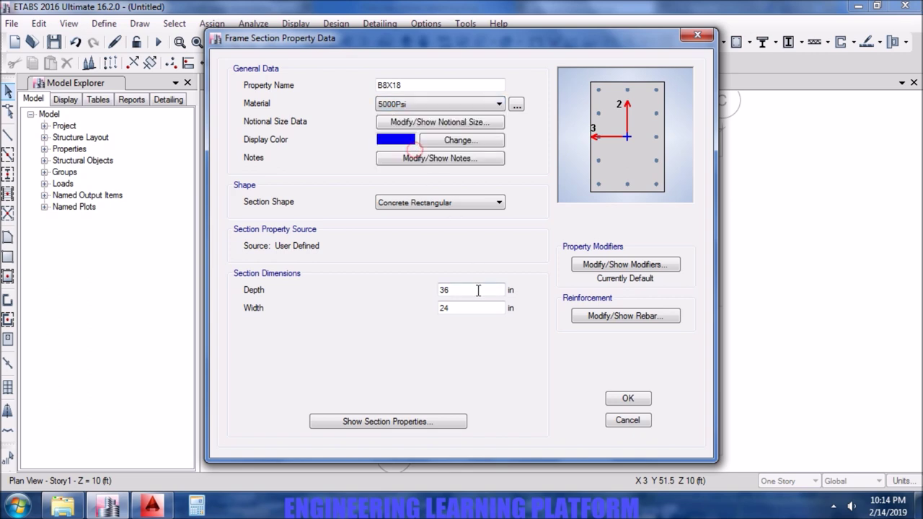
type("18")
double_click(456, 307)
type("8")
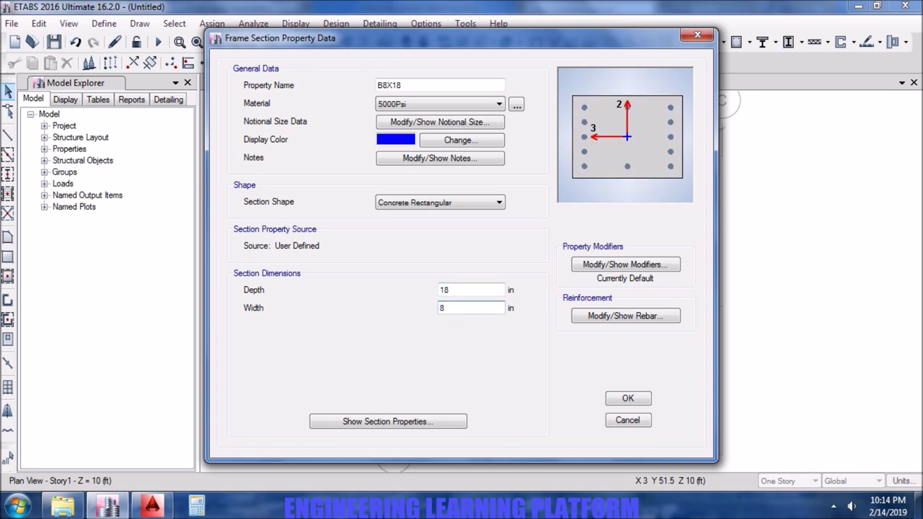
Set B8X18 reinforcement to beam design with G60 deformed longitudinal bars and ties.
left_click(603, 317)
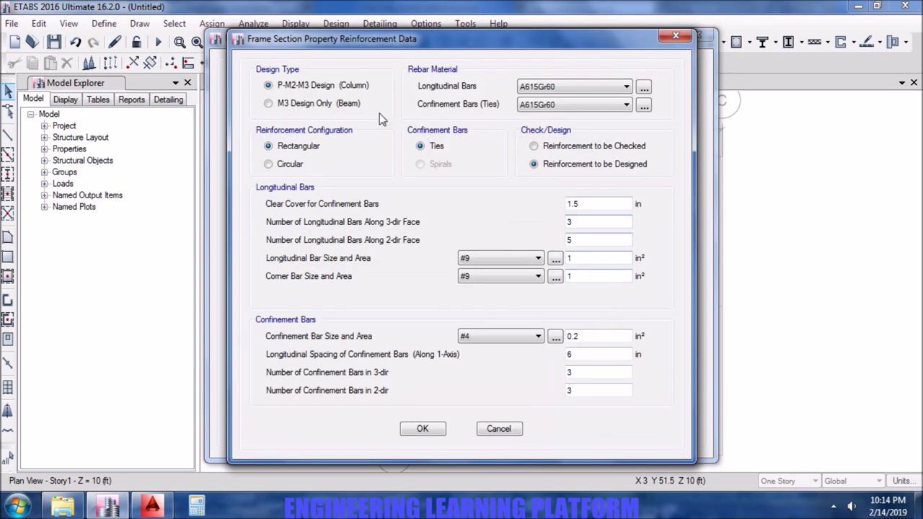
left_click(298, 103)
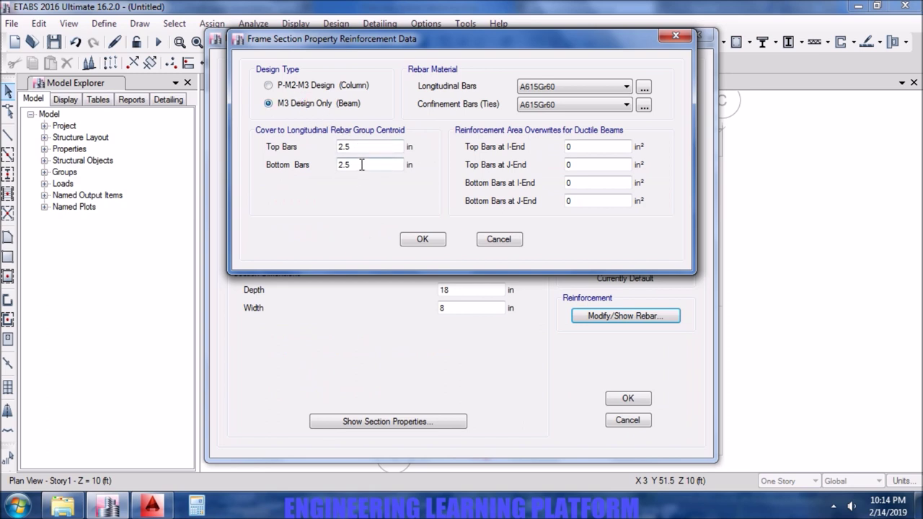
left_click(568, 85)
left_click(560, 114)
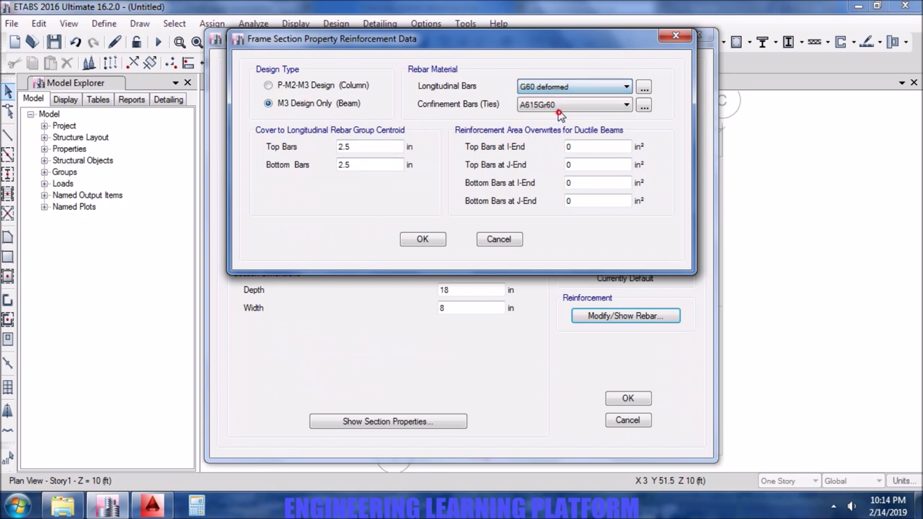
left_click(559, 107)
left_click(558, 131)
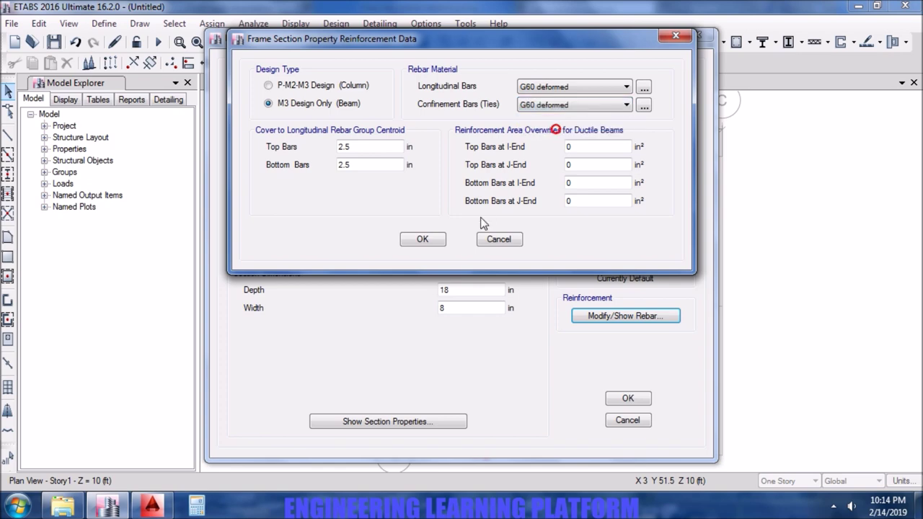
left_click(422, 238)
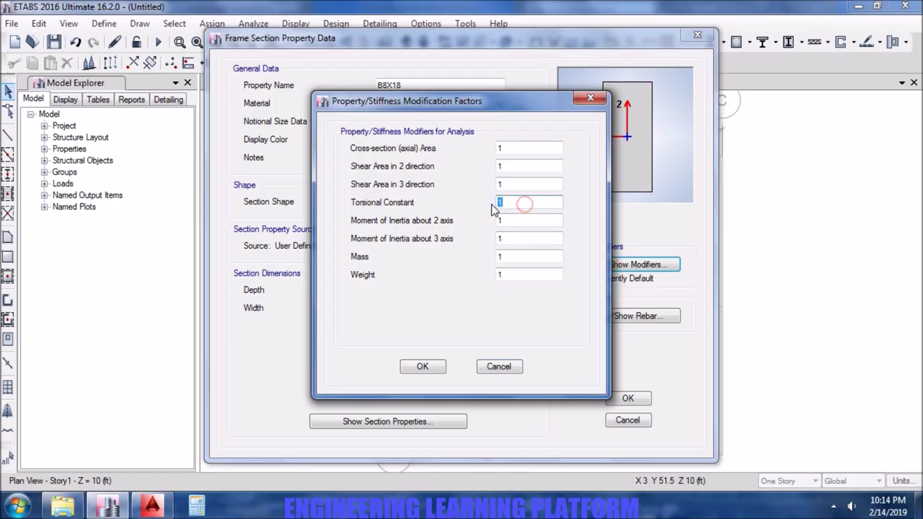
Give B8X18 torsional constant modifier 0.1 and inertia modifiers 0.35, then save the section.
type("0")
key("BackSpace")
type("0")
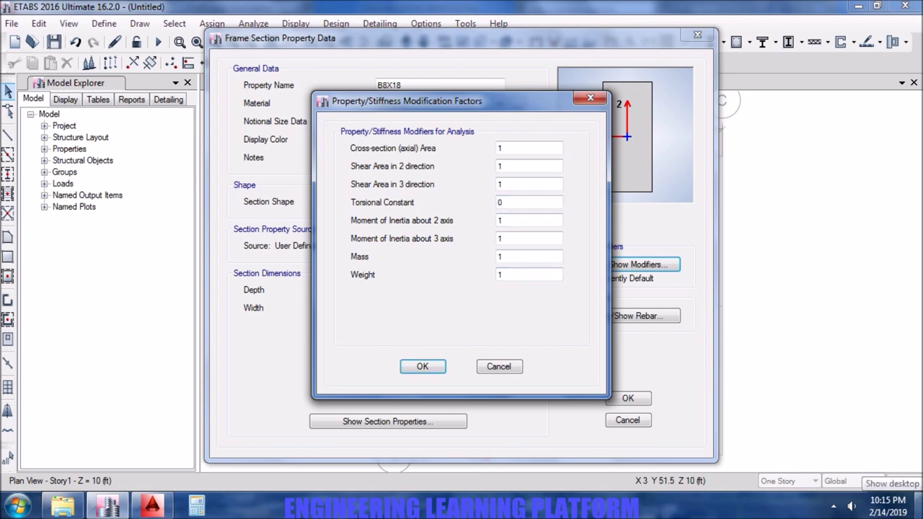
left_click(519, 200)
type(".1")
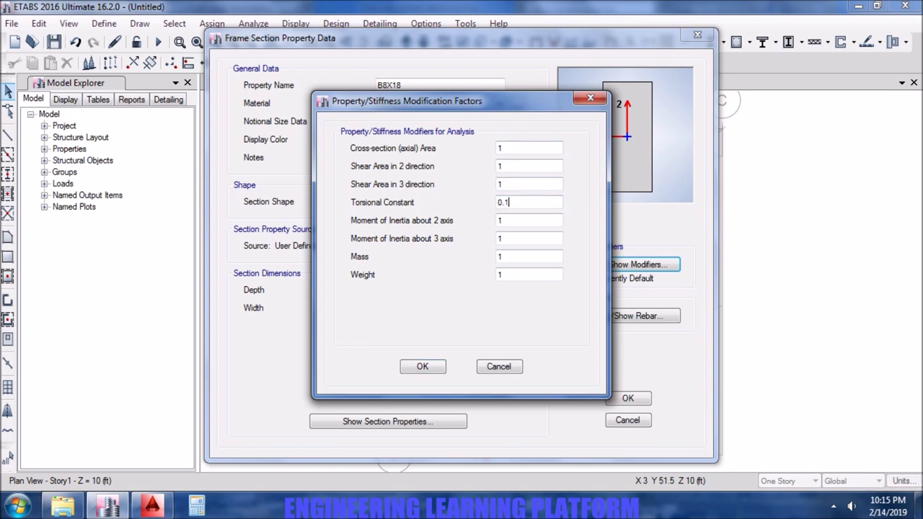
double_click(541, 220)
type("0.35")
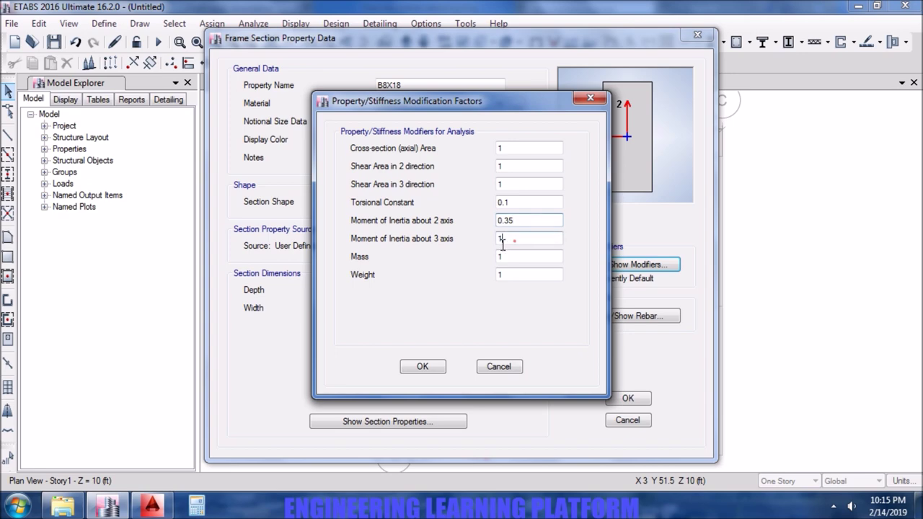
double_click(515, 239)
type("0.35")
left_click(422, 366)
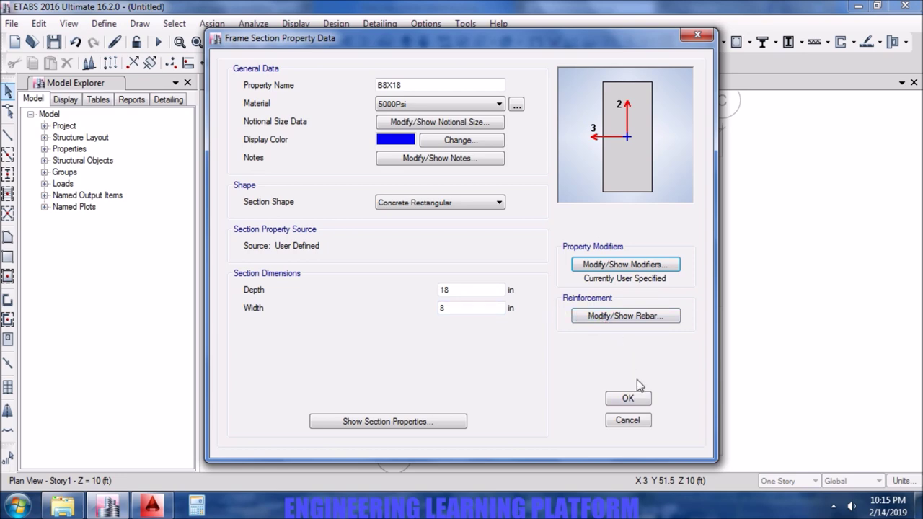
left_click(628, 398)
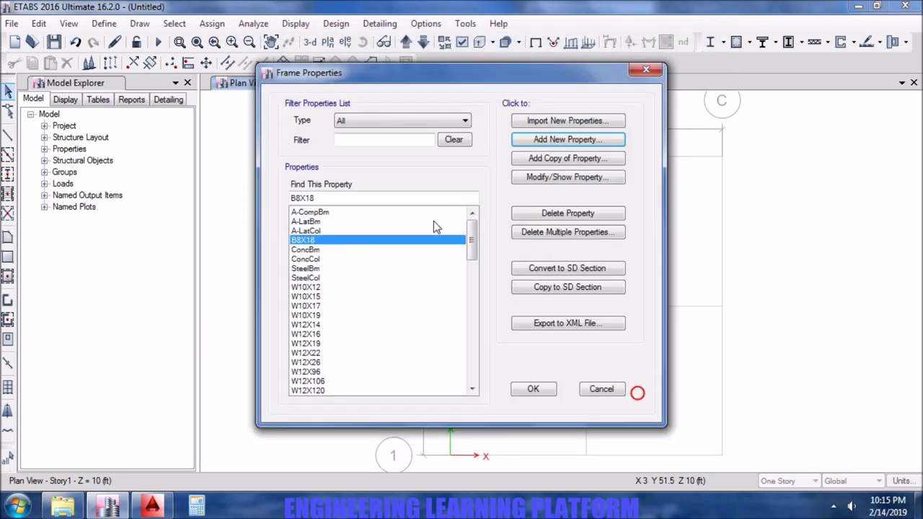
Create concrete rectangular section C16X16 of 5000Psi, 16 in by 16 in.
left_click(554, 142)
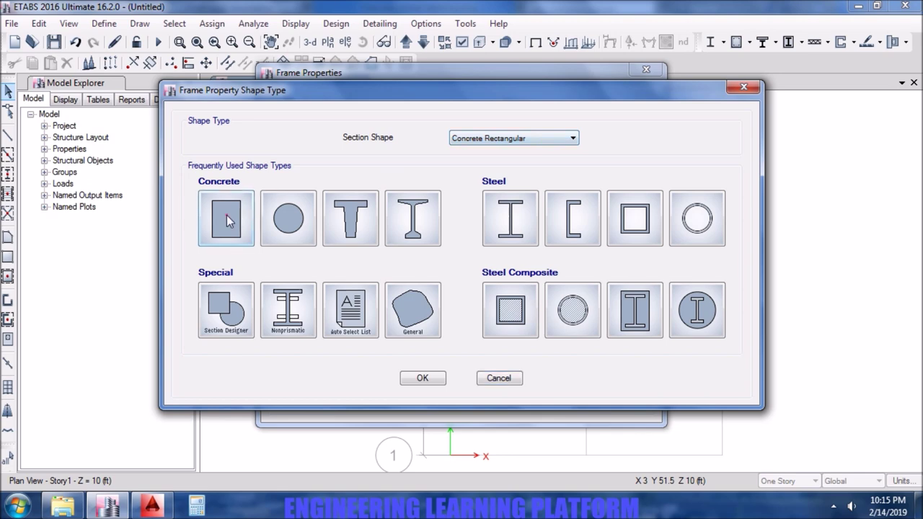
left_click(227, 215)
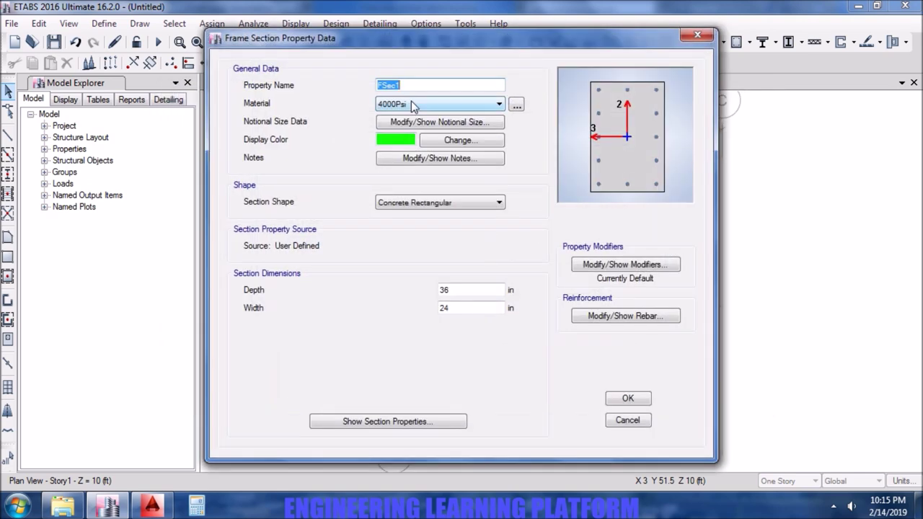
type("C16X16")
left_click(431, 107)
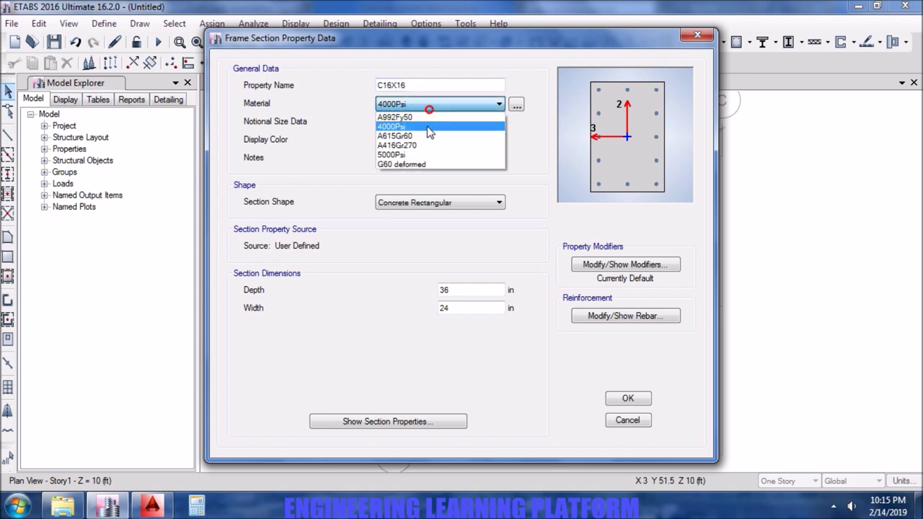
left_click(430, 152)
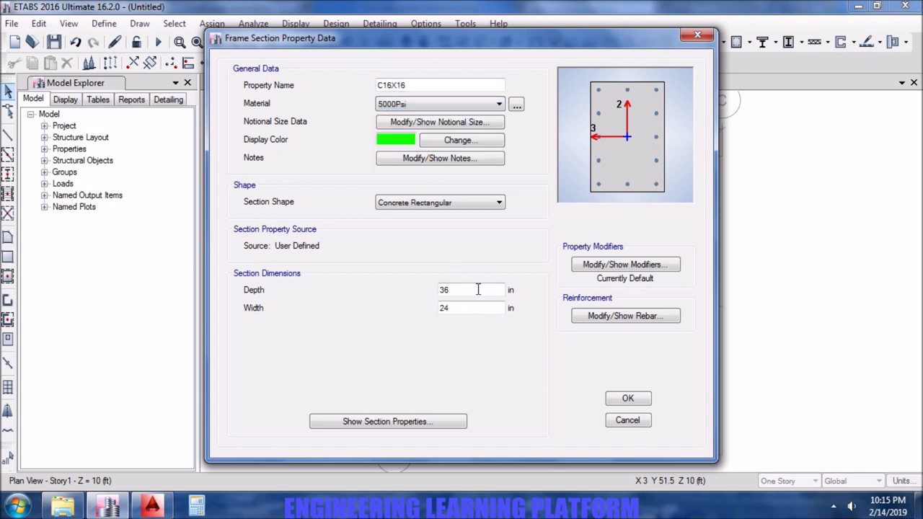
double_click(446, 289)
type("16")
double_click(454, 308)
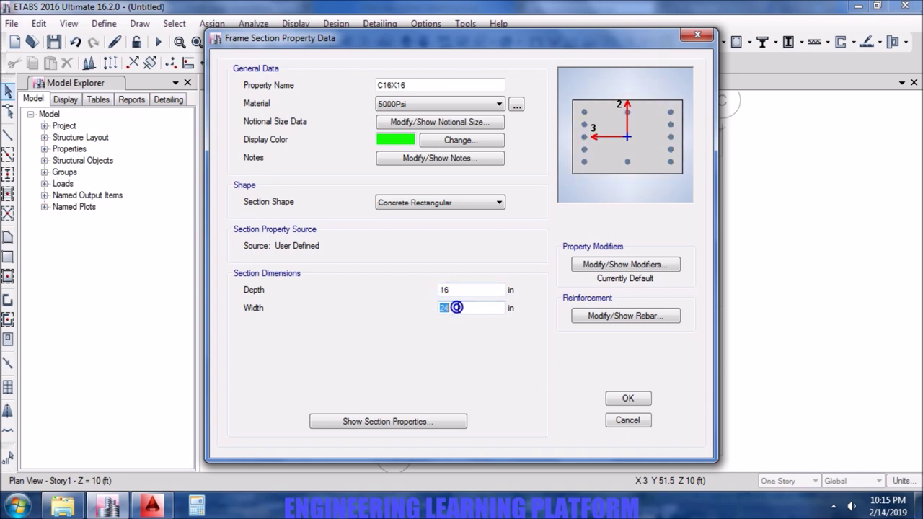
type("16")
Set the C16X16 moment of inertia modifiers to 0.7.
left_click(666, 264)
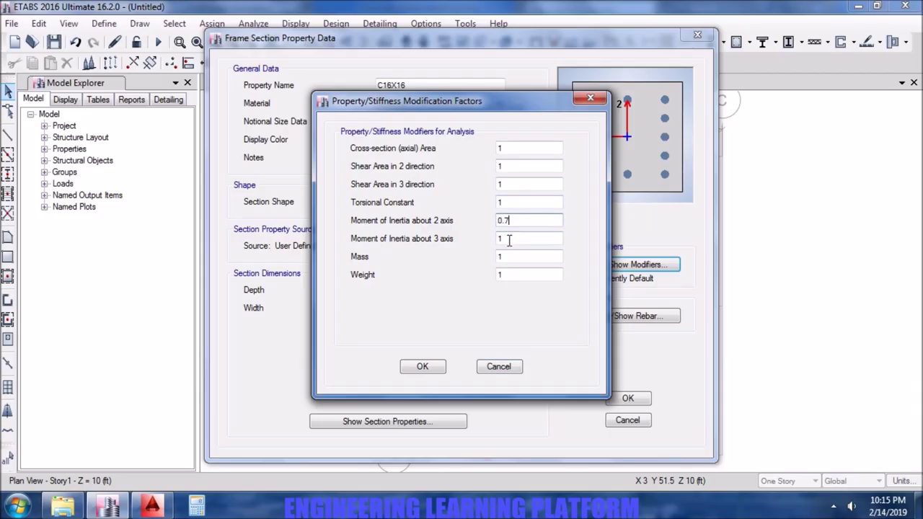
double_click(504, 239)
type("0.7")
left_click(423, 366)
Use G60 deformed for C16X16 longitudinal bars and ties, and save the section.
left_click(629, 315)
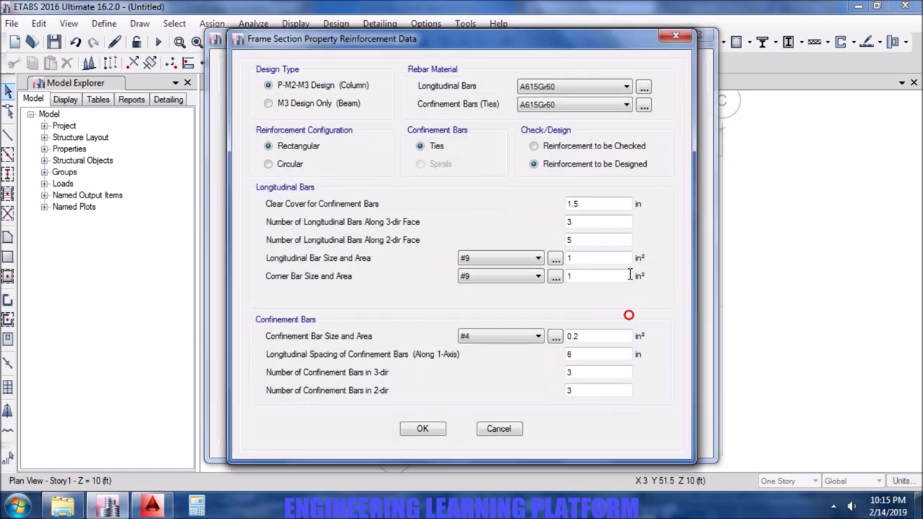
left_click(526, 86)
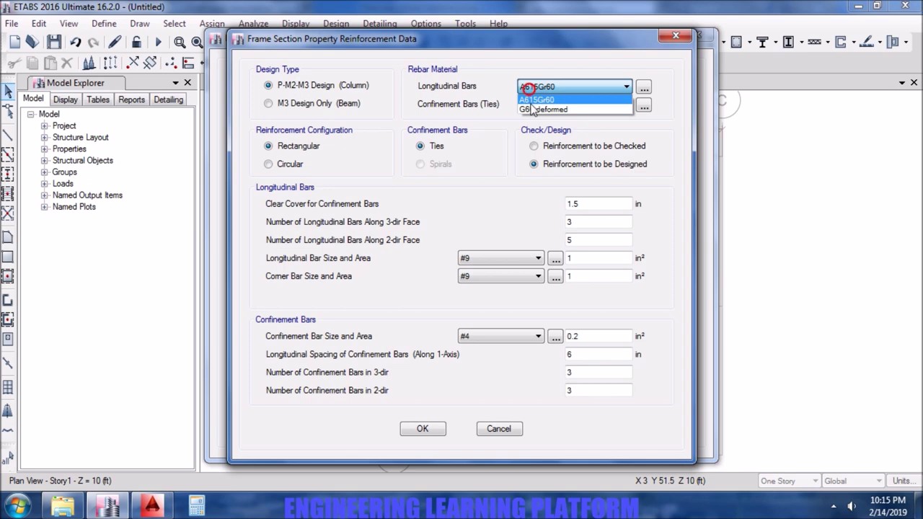
left_click(533, 106)
left_click(537, 107)
left_click(539, 126)
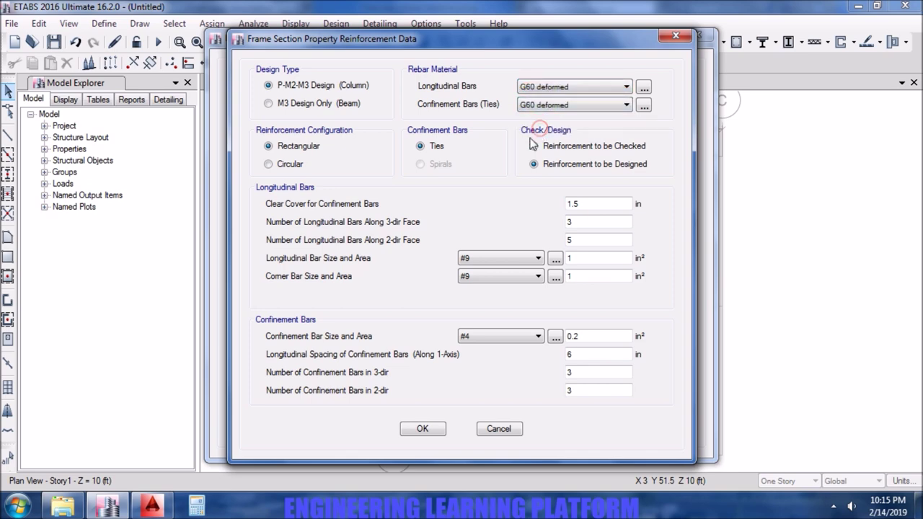
left_click(426, 430)
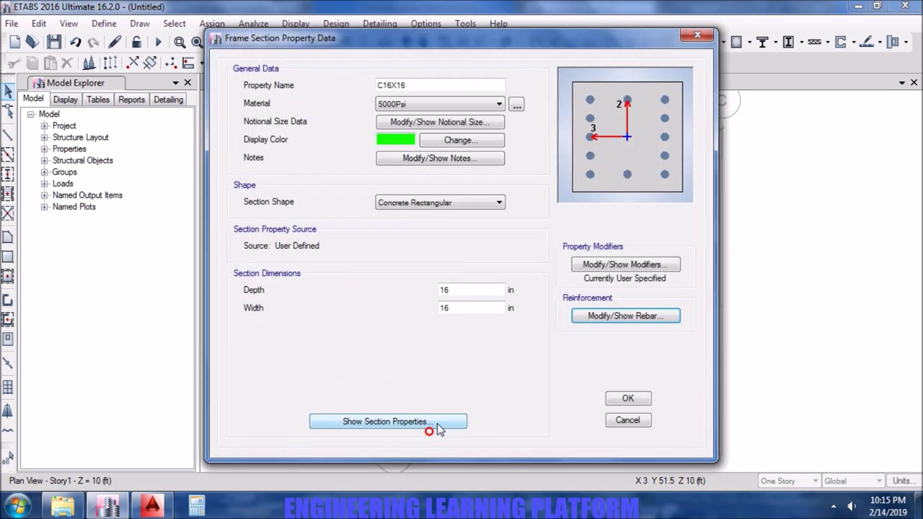
left_click(628, 400)
Add a new slab section property named 'Slab 10IN'.
left_click(538, 388)
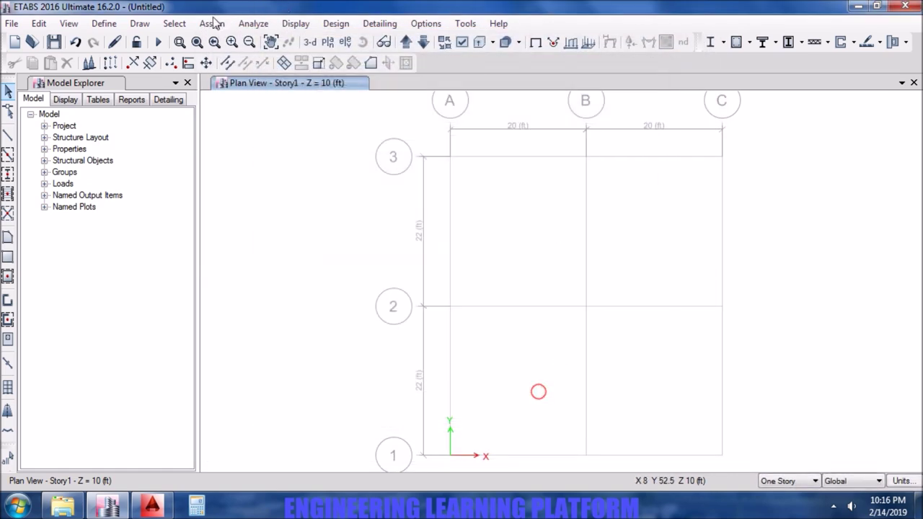
left_click(101, 24)
mouse_move(272, 62)
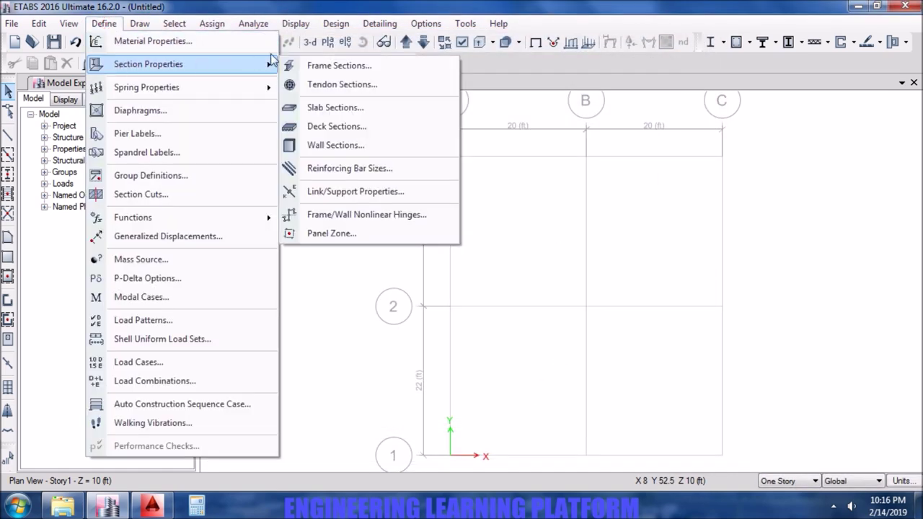
left_click(351, 107)
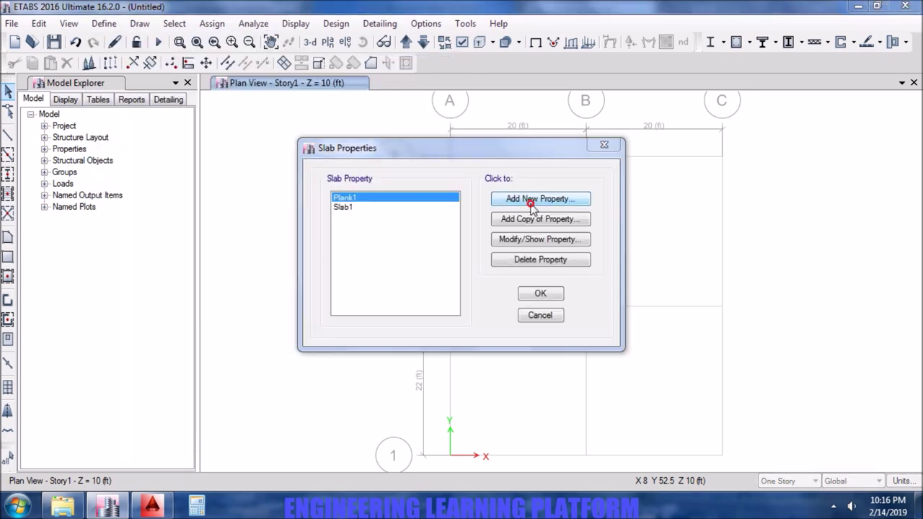
left_click(532, 202)
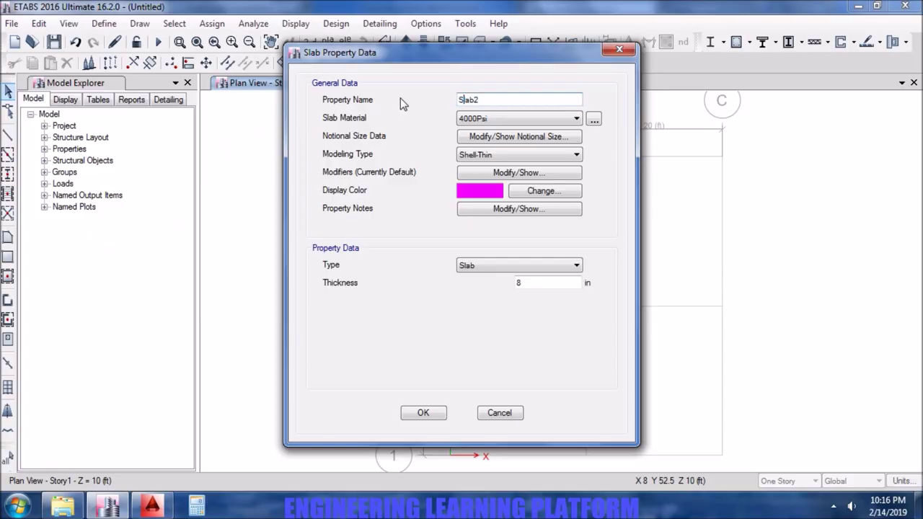
key("BackSpace")
type("10IN")
Set Slab 10IN to 5000Psi concrete, Shell-Thin, type Slab, 10 in thick.
left_click(465, 118)
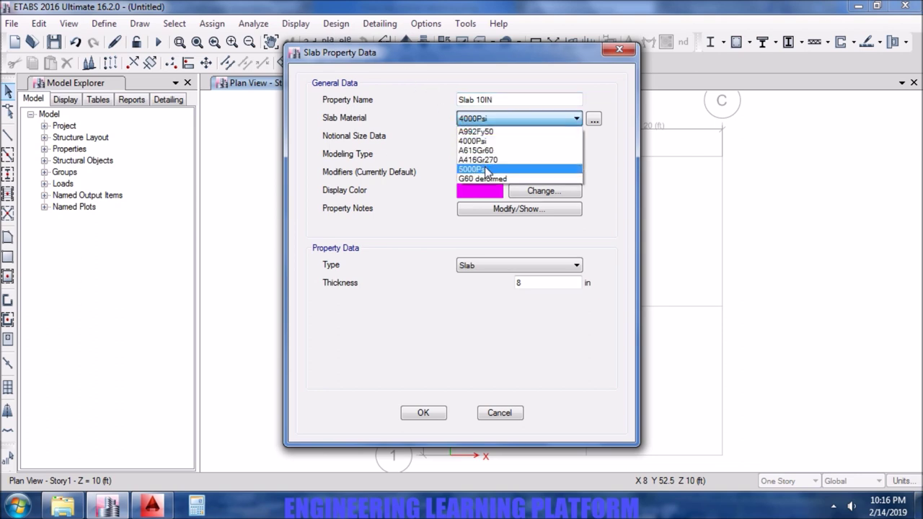
left_click(482, 169)
left_click(520, 156)
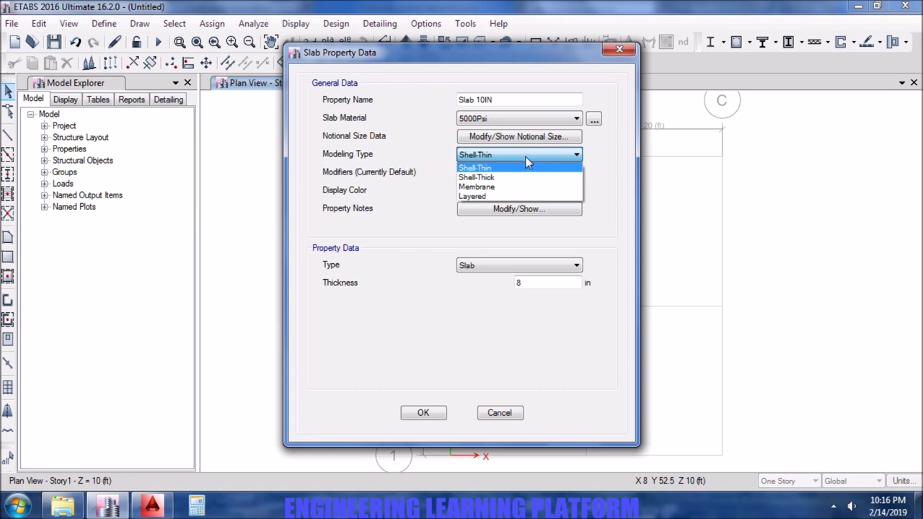
left_click(526, 169)
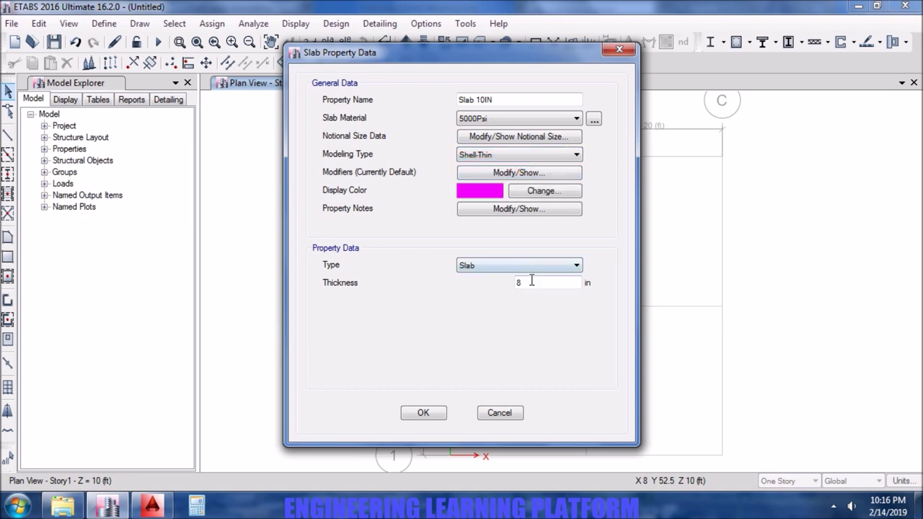
double_click(530, 282)
type("10")
left_click(497, 266)
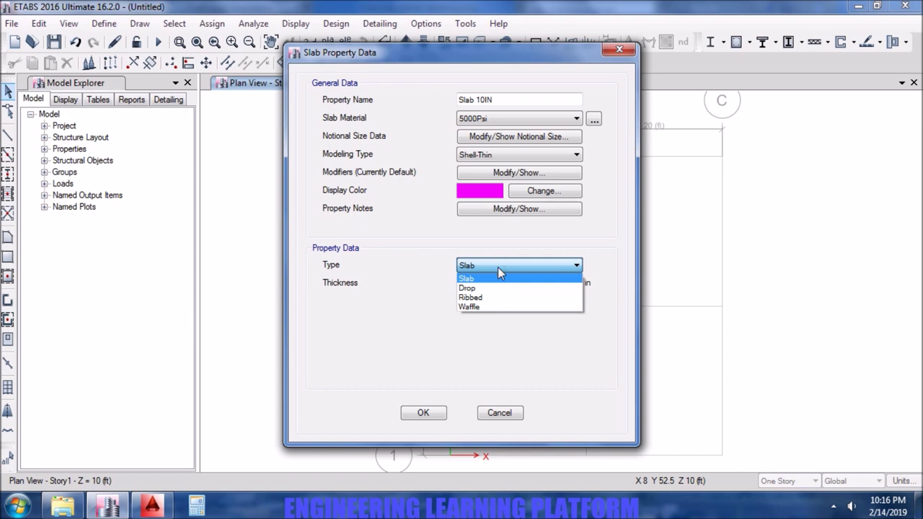
left_click(497, 266)
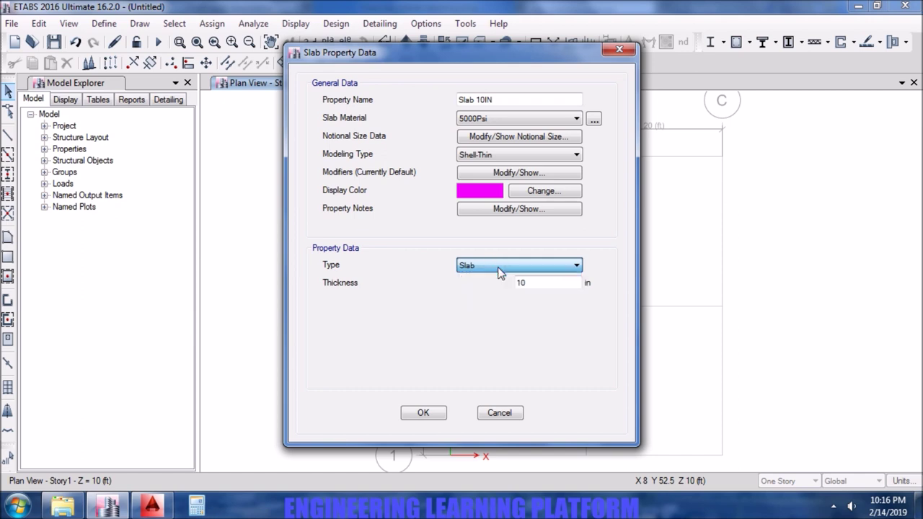
Set Slab 10IN bending modifiers m11, m22 and m12 to 0.25 and save it.
left_click(536, 174)
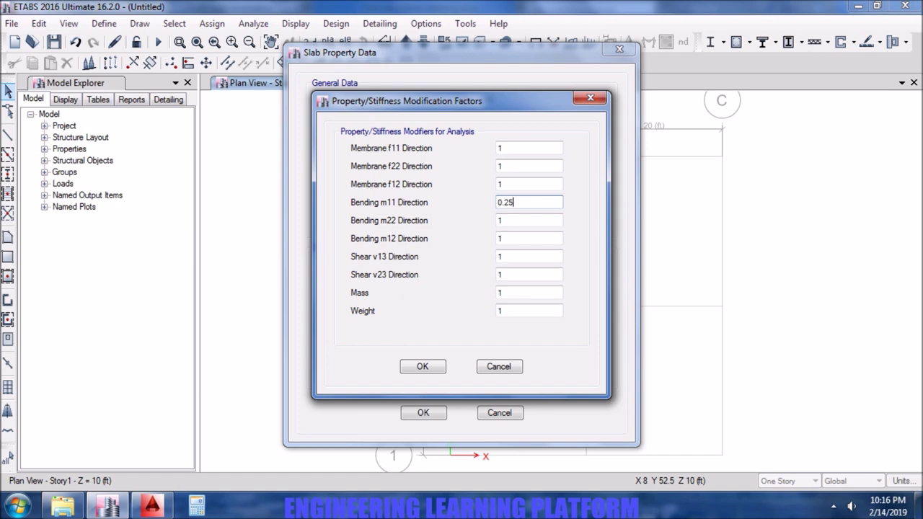
type("25")
double_click(504, 220)
type("0.")
double_click(502, 238)
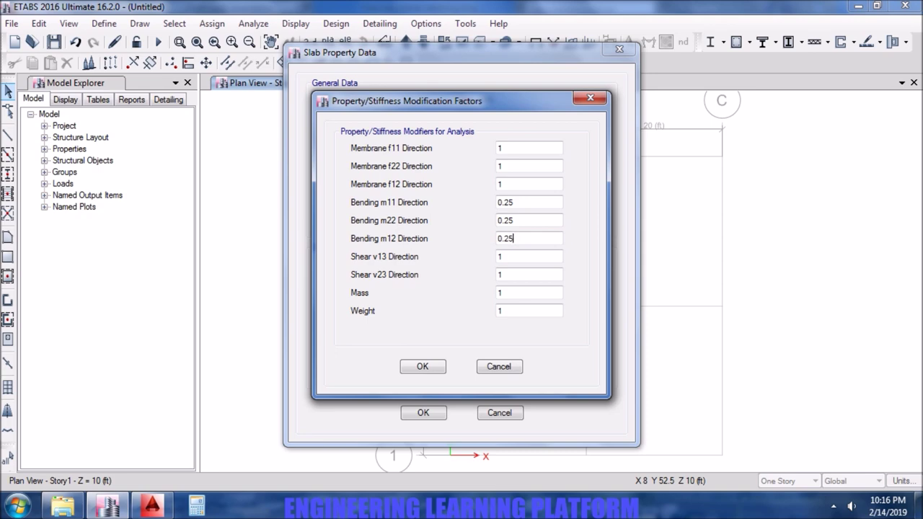
left_click(422, 367)
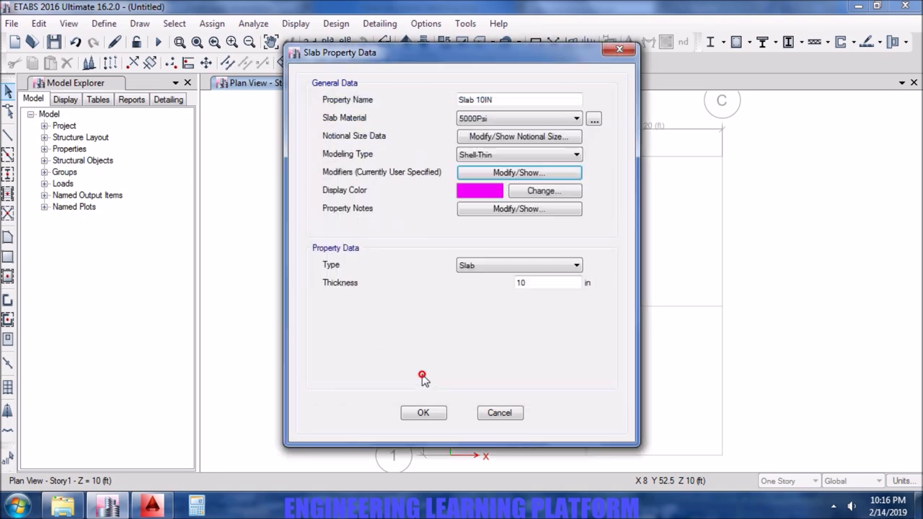
left_click(425, 412)
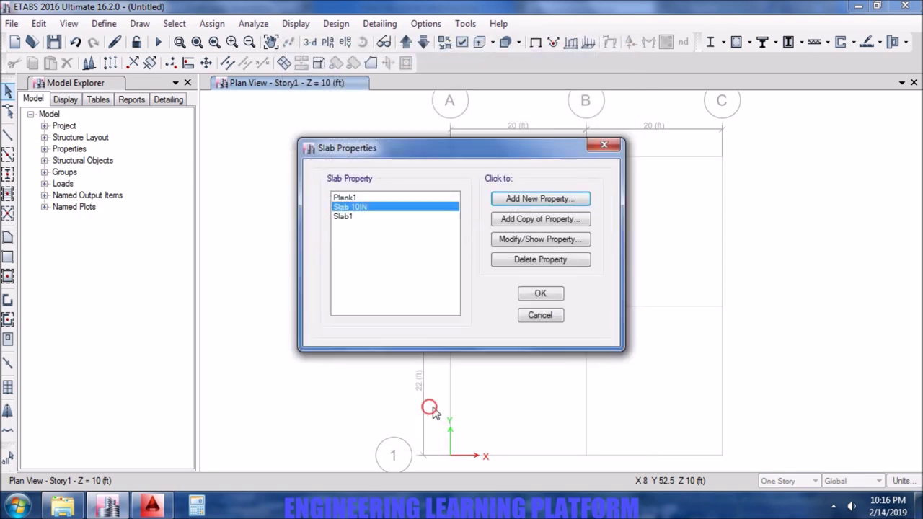
Delete the Slab1 and Plank1 slab properties and close the slab list.
left_click(391, 216)
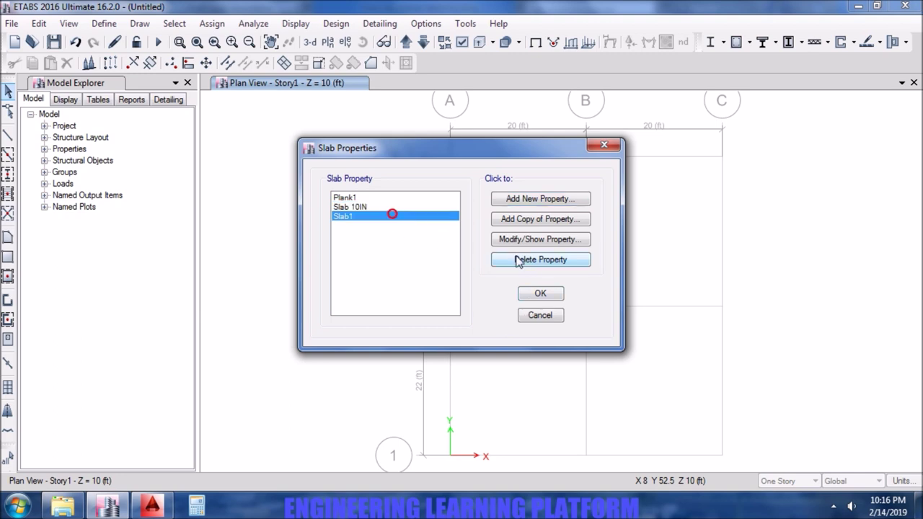
left_click(540, 259)
left_click(477, 299)
left_click(409, 199)
left_click(537, 260)
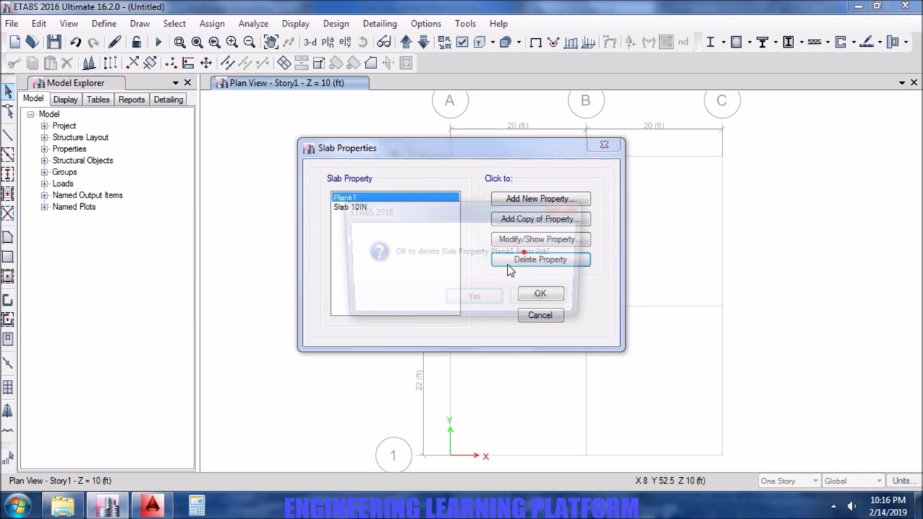
left_click(470, 302)
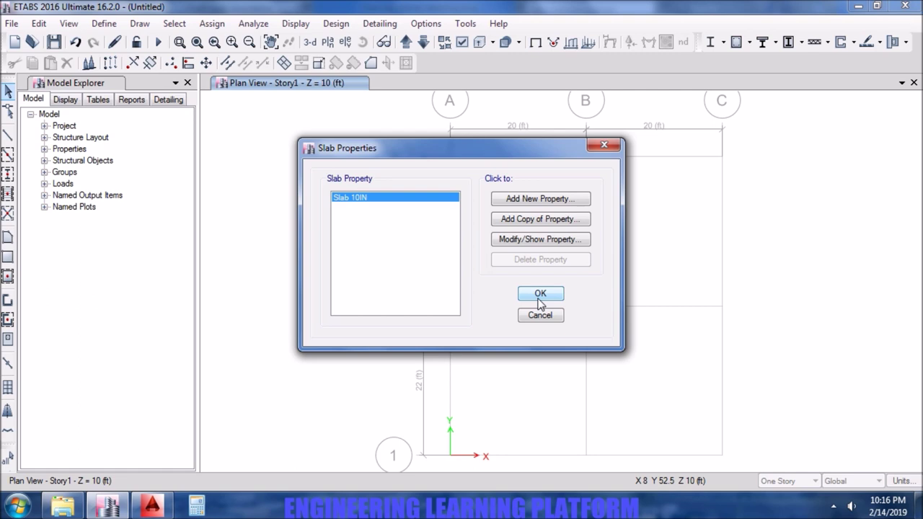
left_click(539, 297)
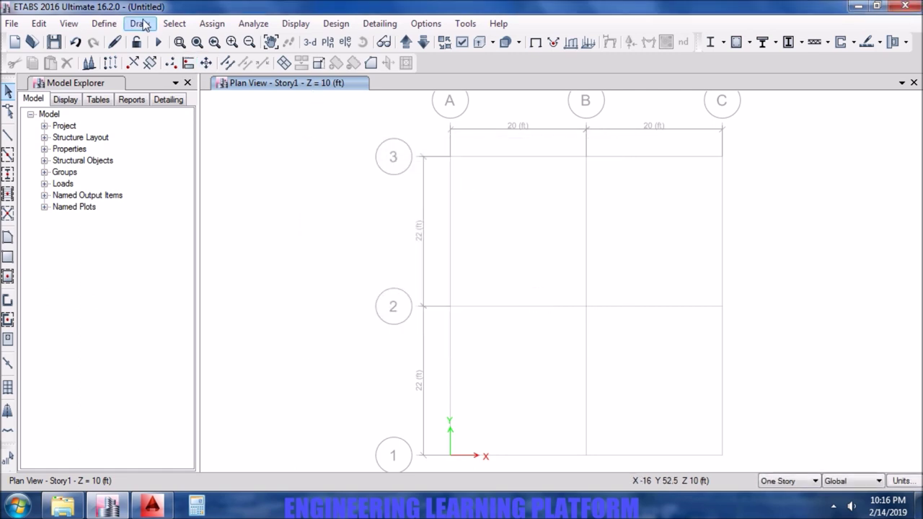
Keep rectangular automatic floor meshing with a 4 ft approximate maximum mesh size.
left_click(120, 25)
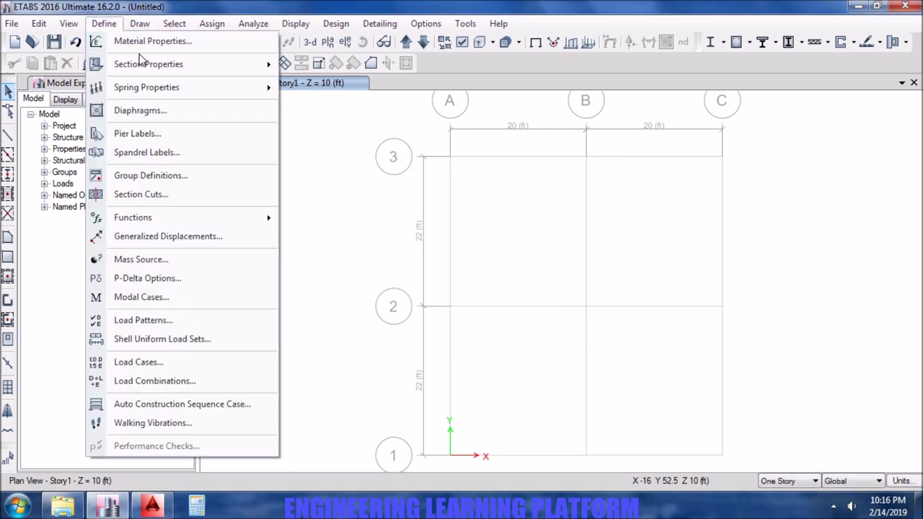
mouse_move(251, 27)
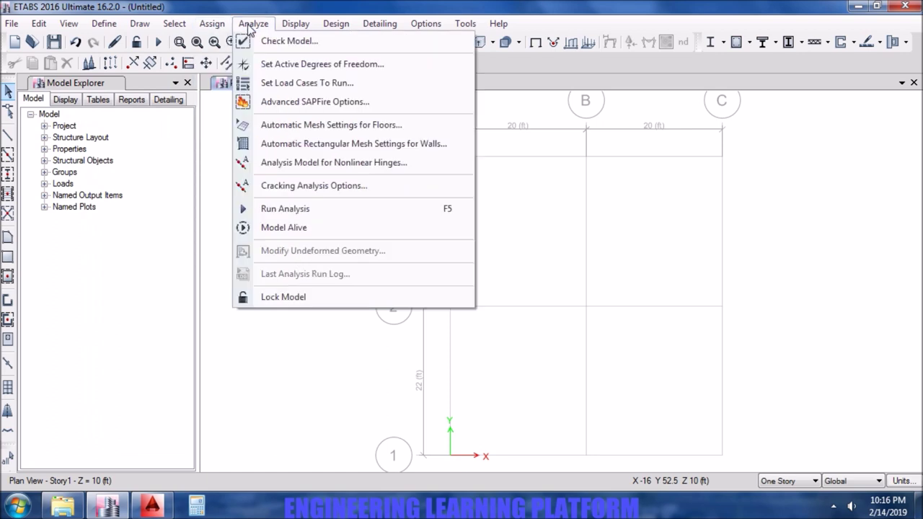
left_click(310, 127)
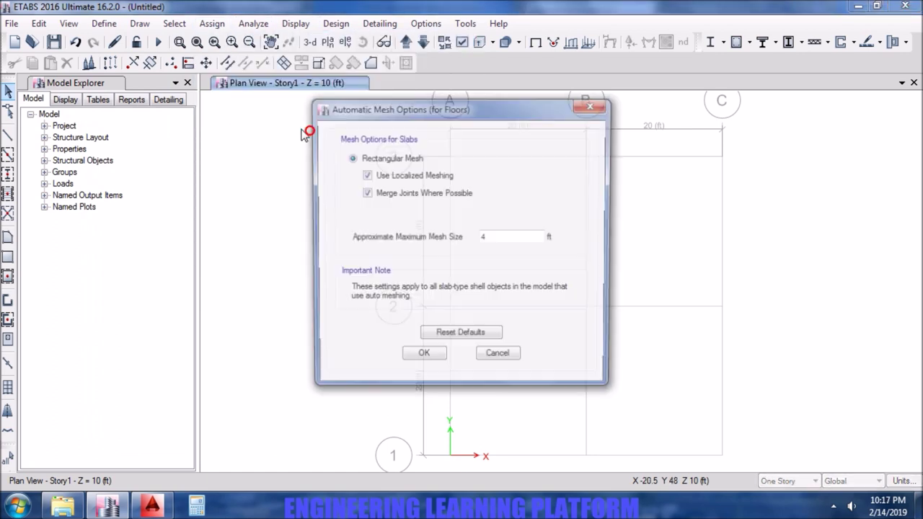
double_click(504, 238)
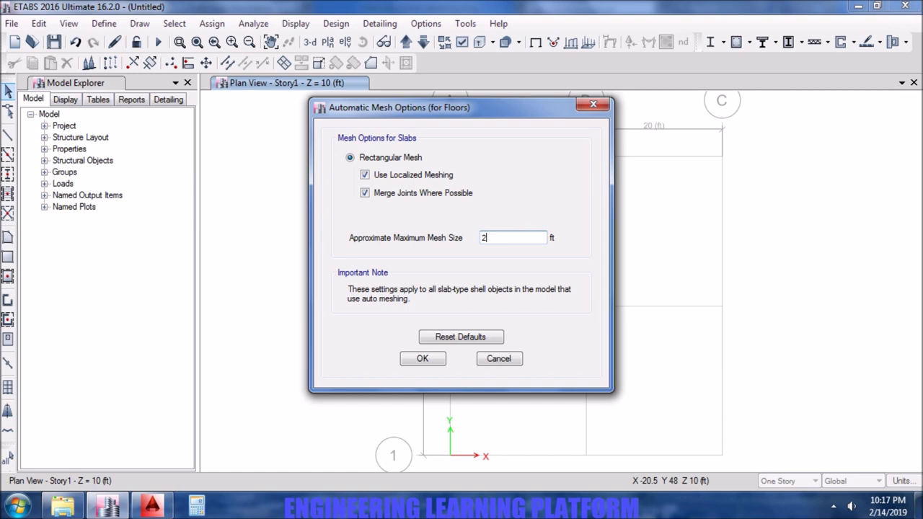
left_click(423, 358)
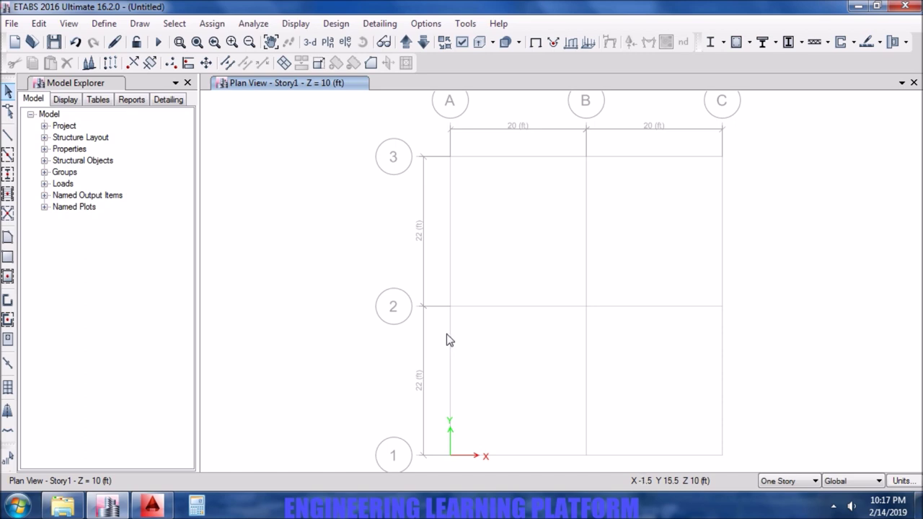
Add load pattern SDL of type Super Dead with self-weight multiplier 0.
left_click(108, 23)
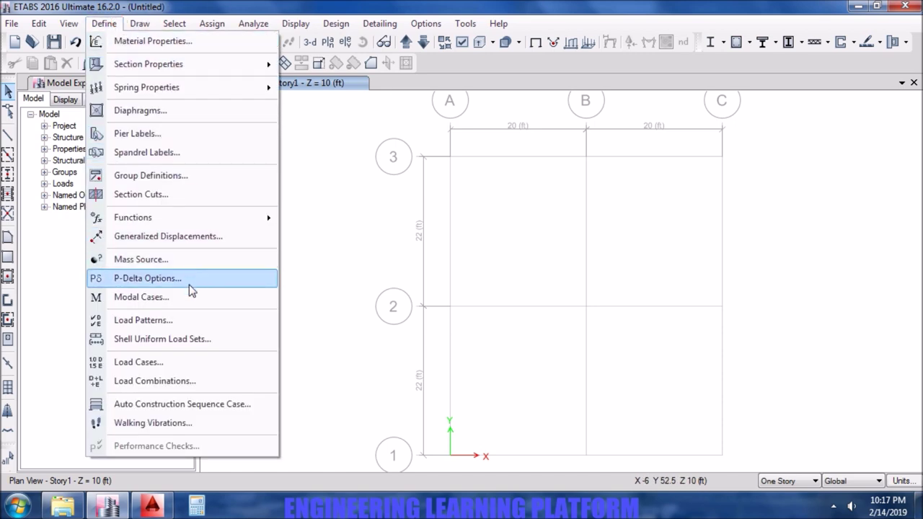
left_click(189, 322)
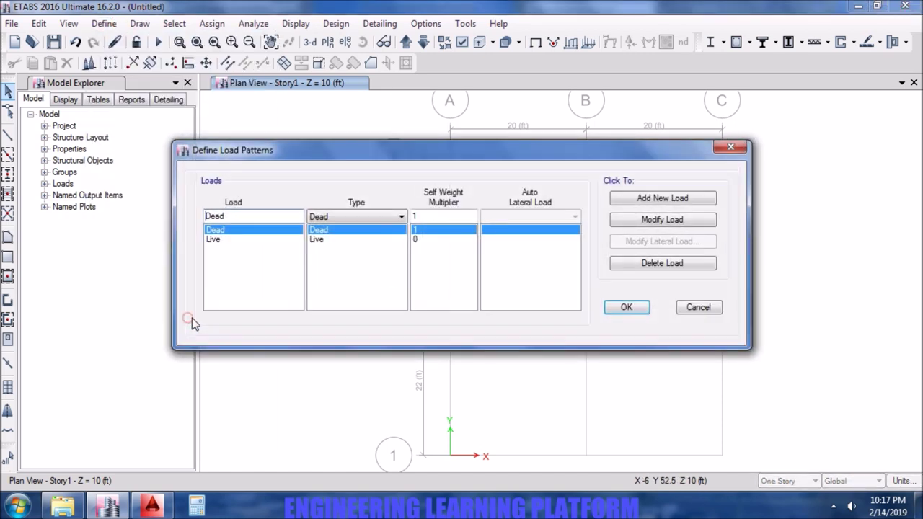
double_click(275, 218)
type("SDL")
left_click(365, 216)
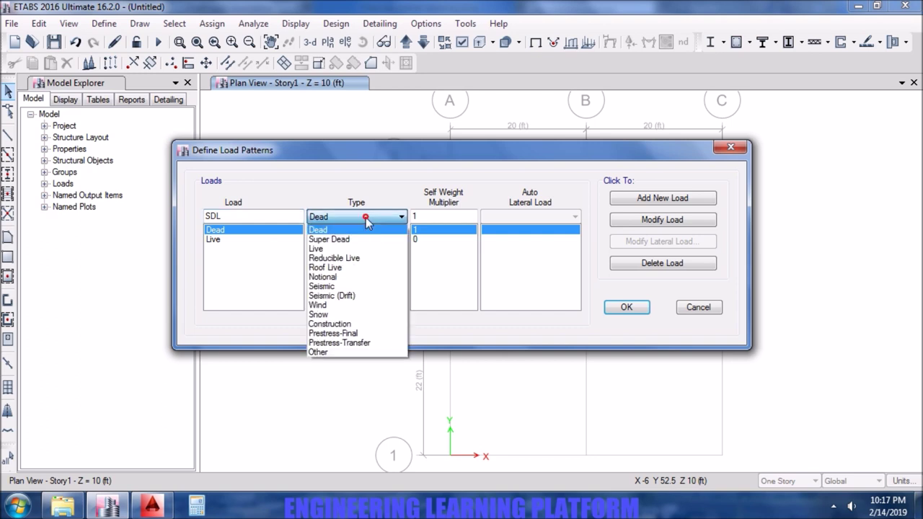
left_click(366, 239)
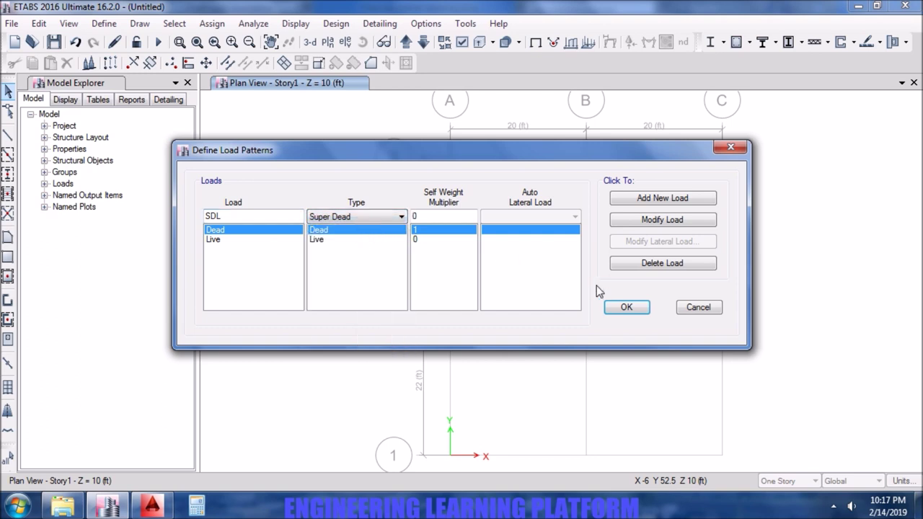
left_click(656, 197)
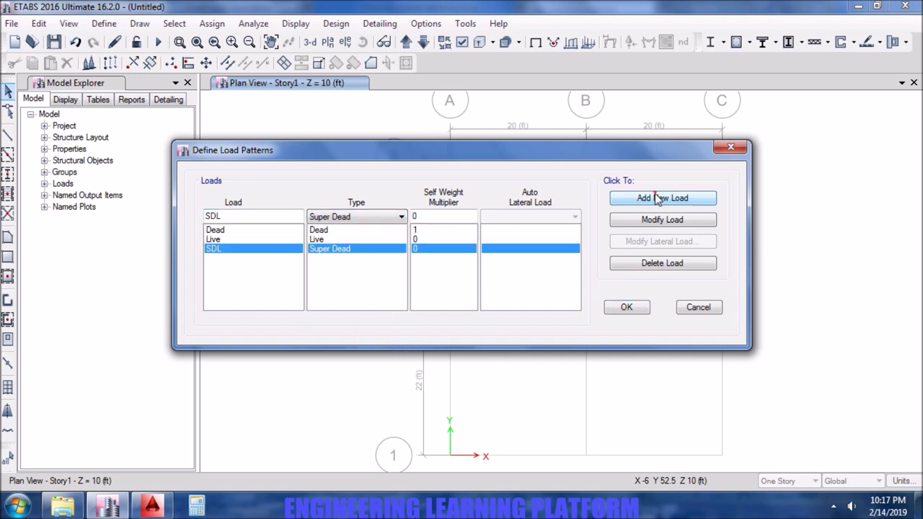
left_click(626, 307)
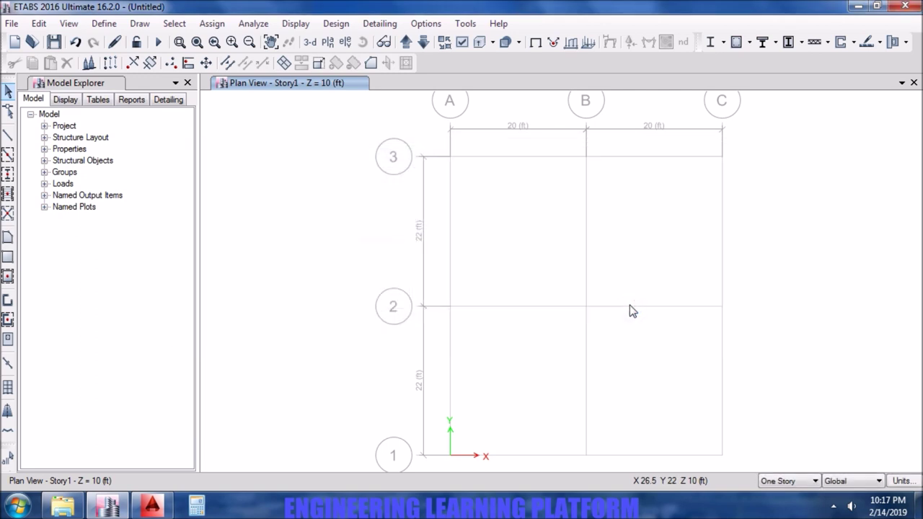
left_click(336, 23)
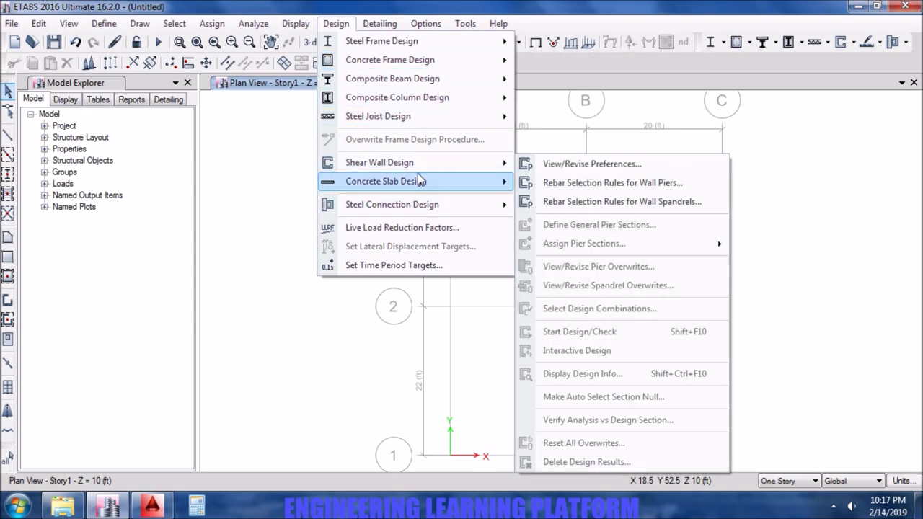
mouse_move(480, 180)
left_click(559, 181)
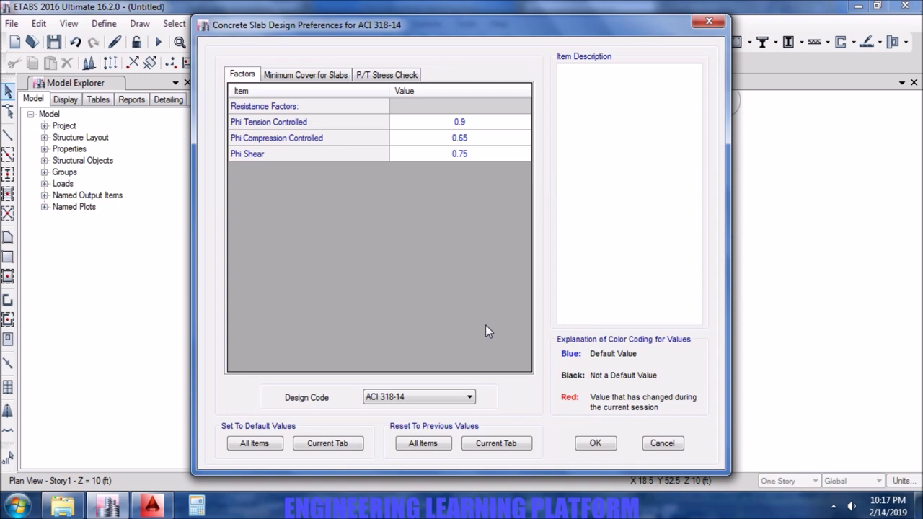
left_click(454, 396)
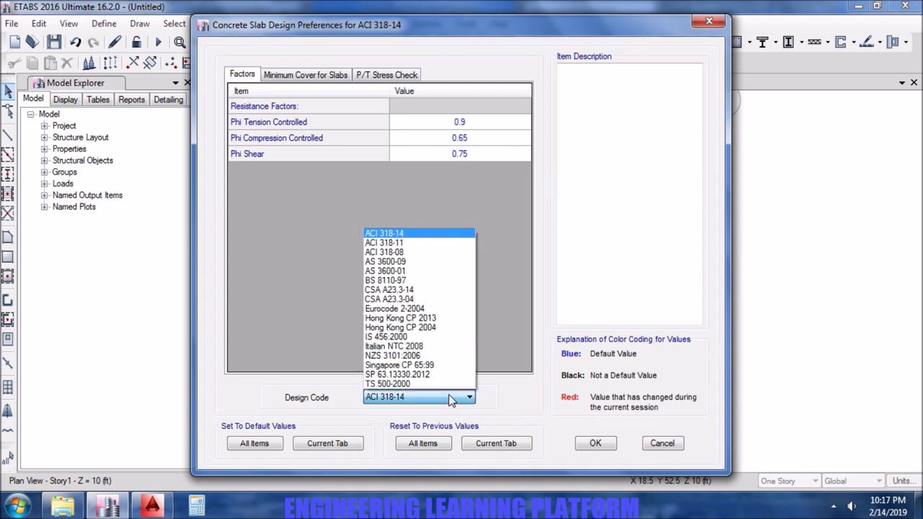
left_click(448, 394)
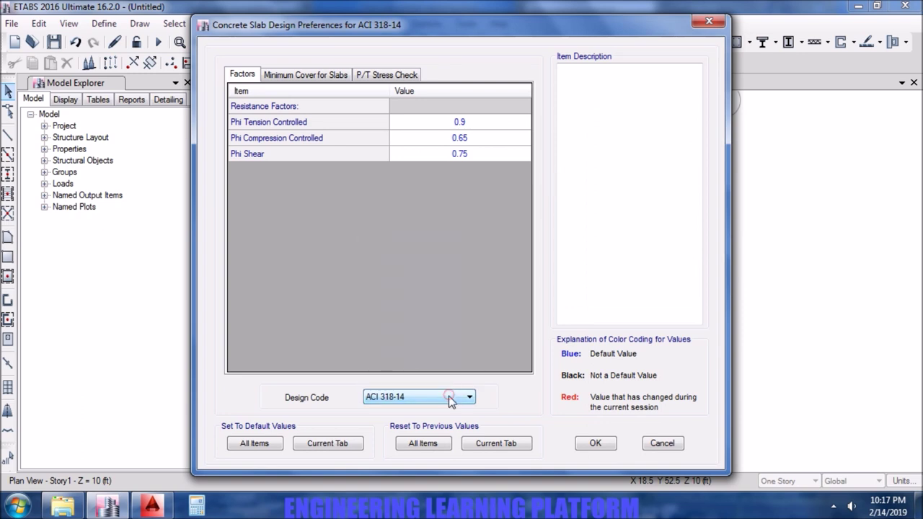
left_click(342, 77)
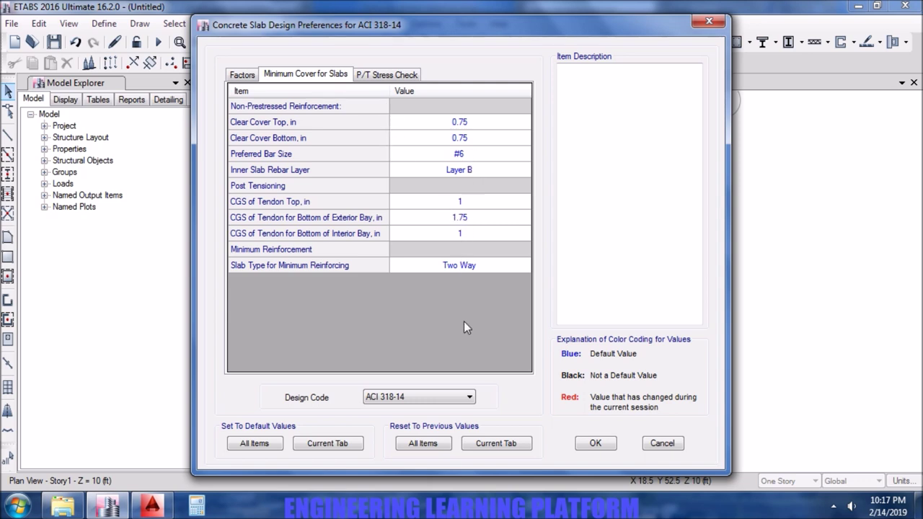
left_click(399, 75)
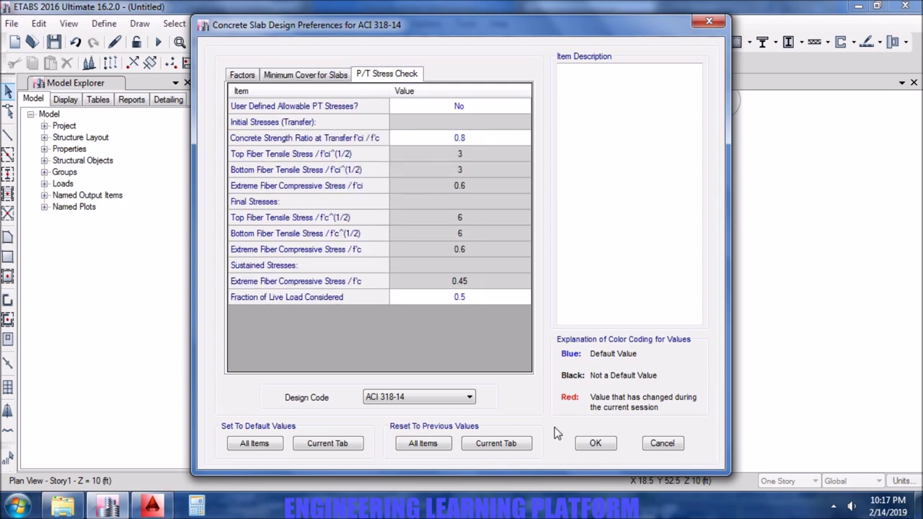
left_click(594, 443)
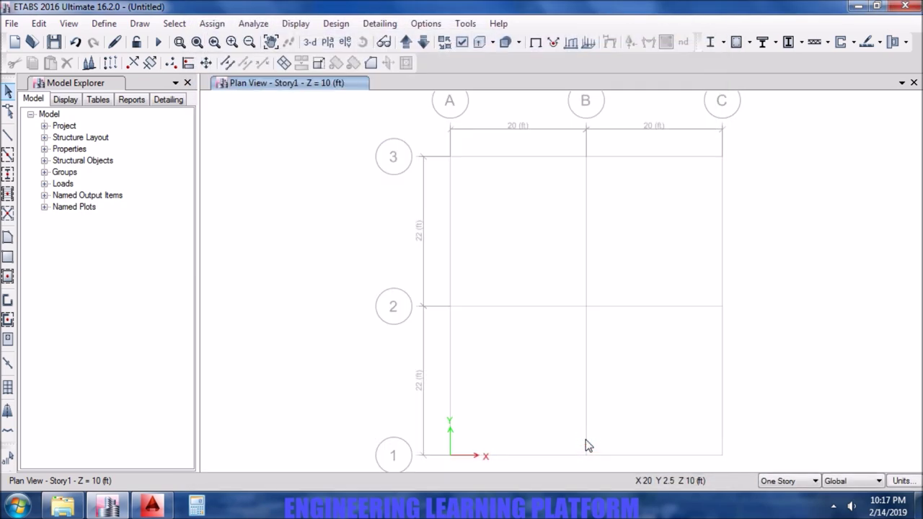
Generate the default concrete slab design combinations DSlbU1 and DSlbU2 and review DSlbU1's loads.
left_click(104, 24)
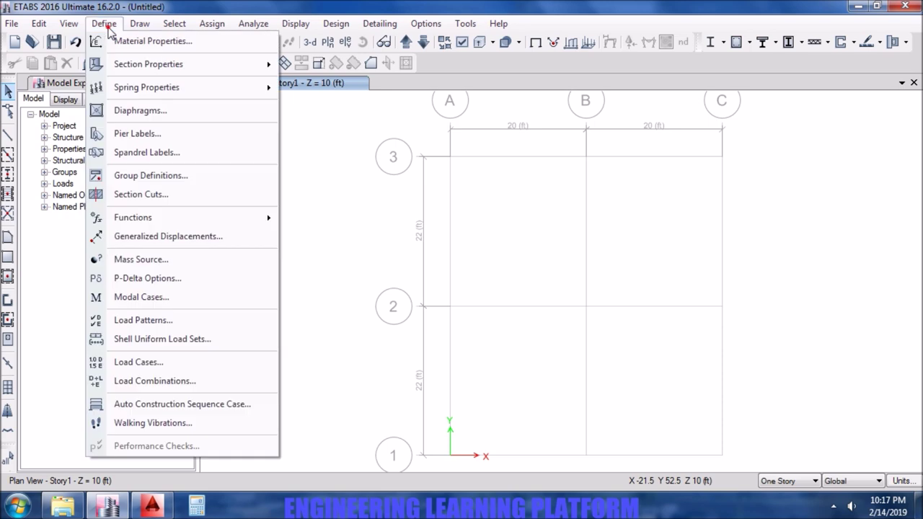
left_click(190, 380)
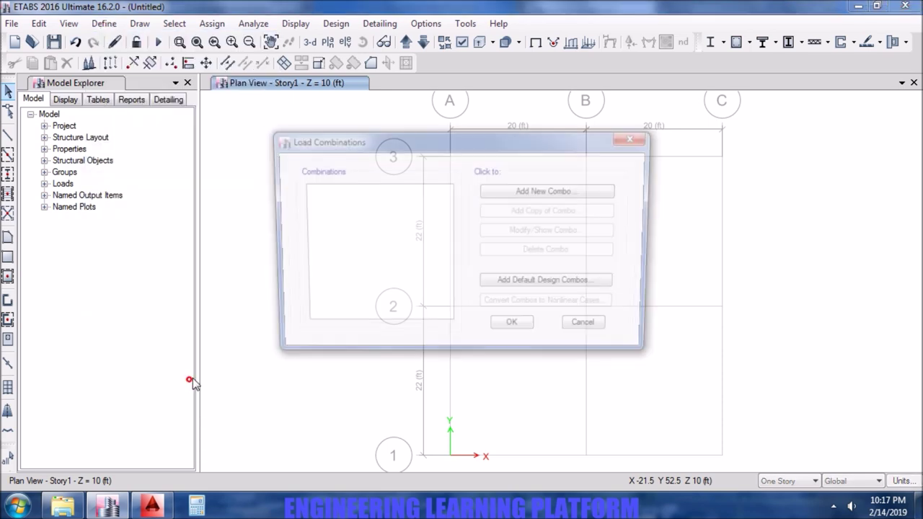
left_click(531, 286)
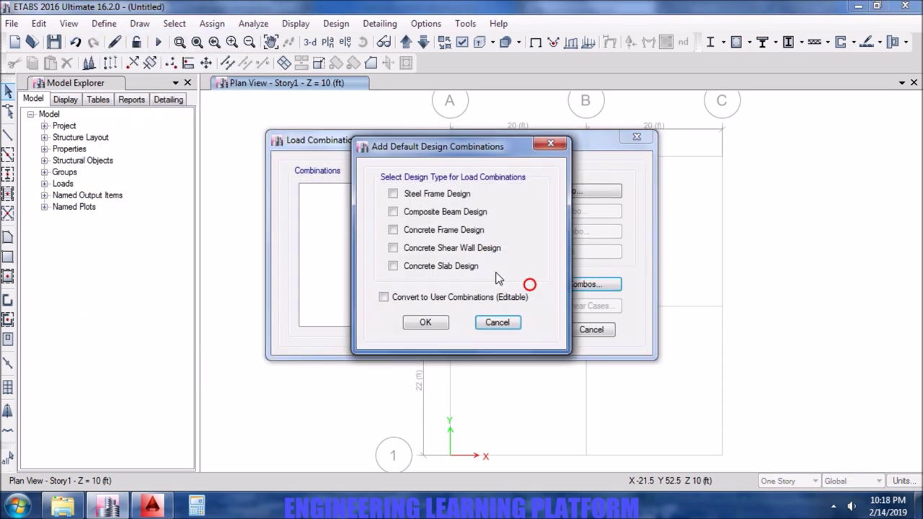
left_click(393, 266)
left_click(424, 323)
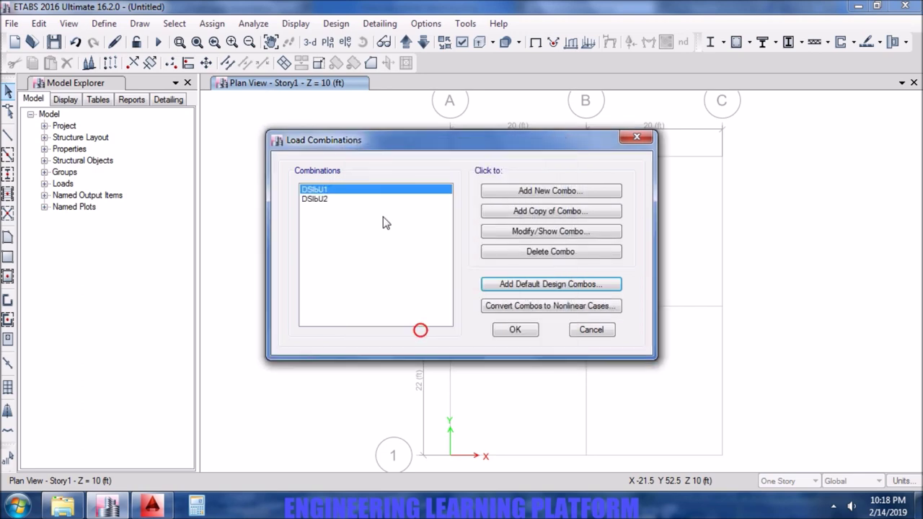
double_click(377, 190)
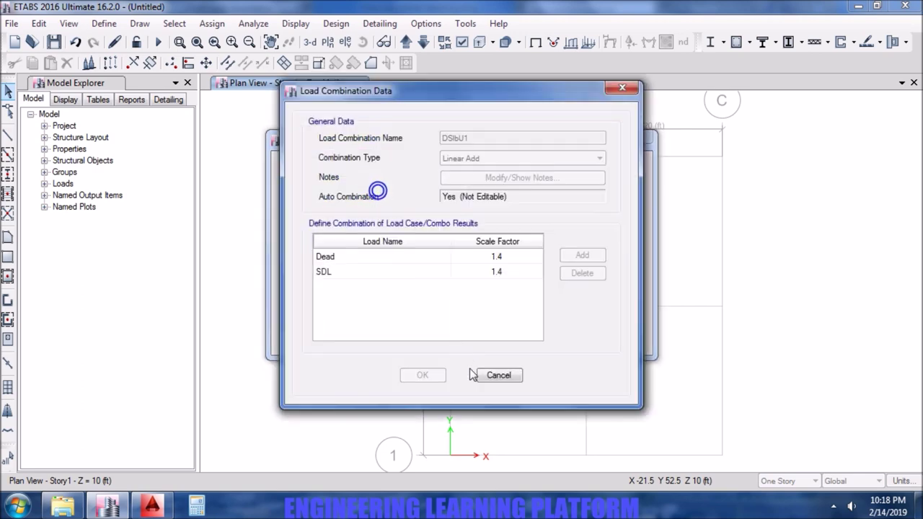
left_click(497, 375)
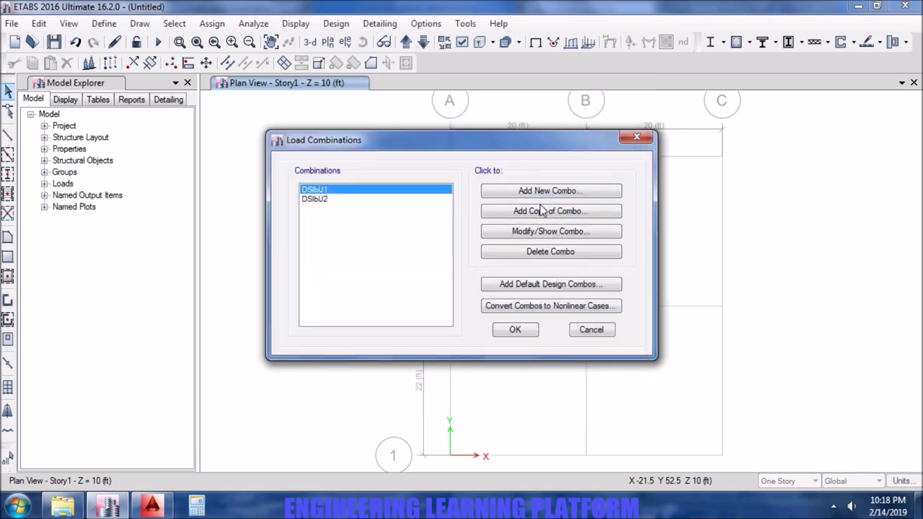
Start a new load combination LT with Live and SDL load rows.
left_click(546, 192)
double_click(498, 139)
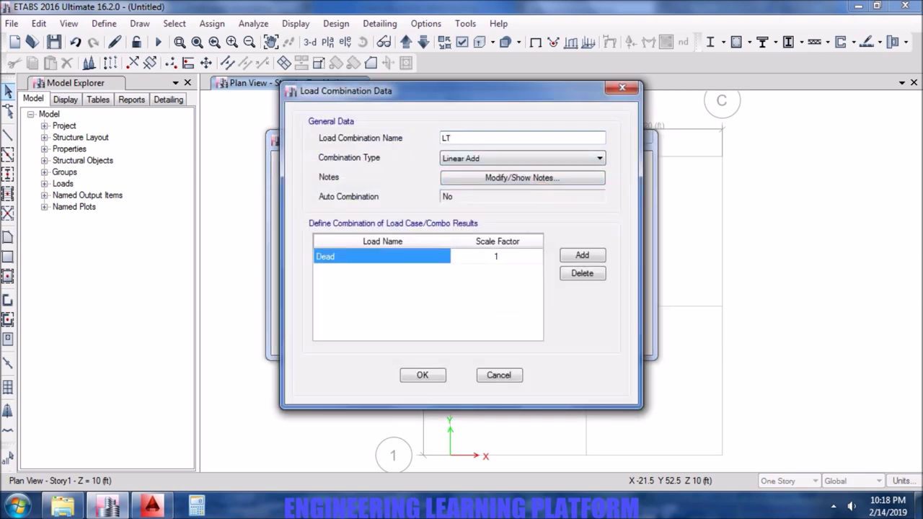
left_click(575, 256)
left_click(575, 255)
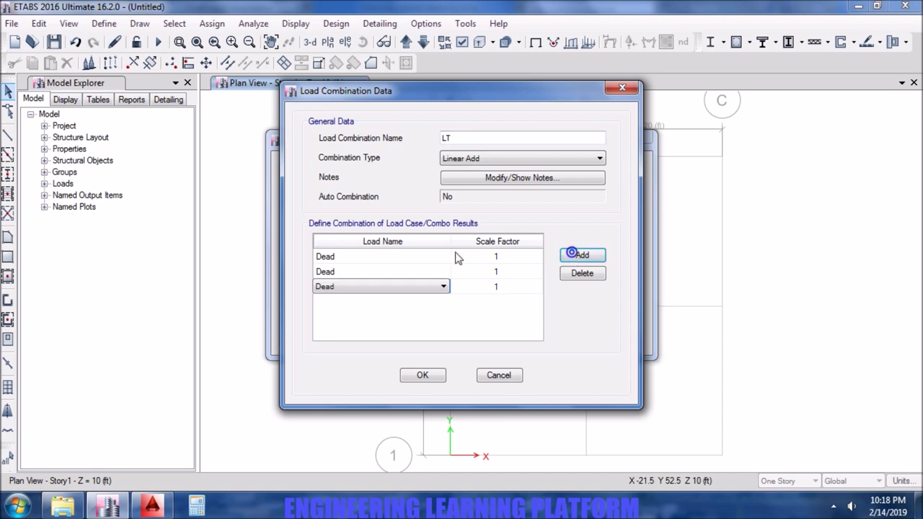
left_click(406, 256)
left_click(397, 271)
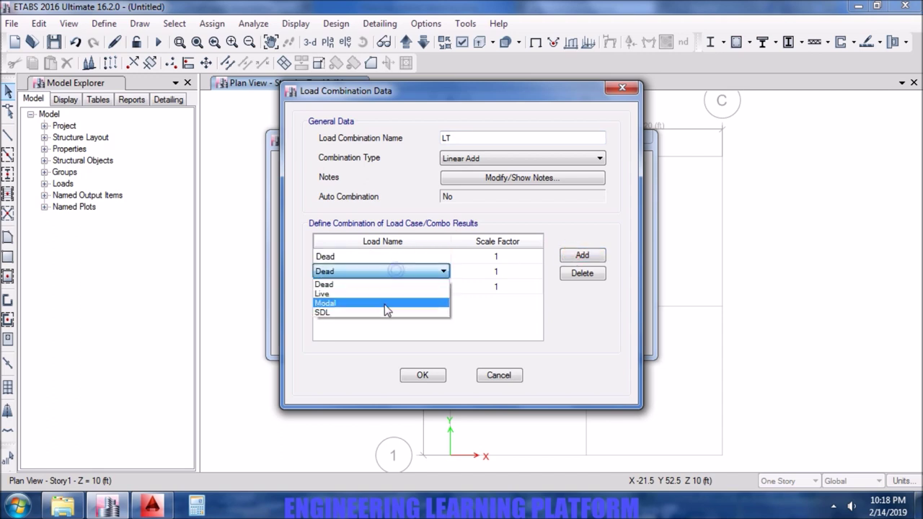
left_click(383, 307)
left_click(390, 258)
left_click(390, 261)
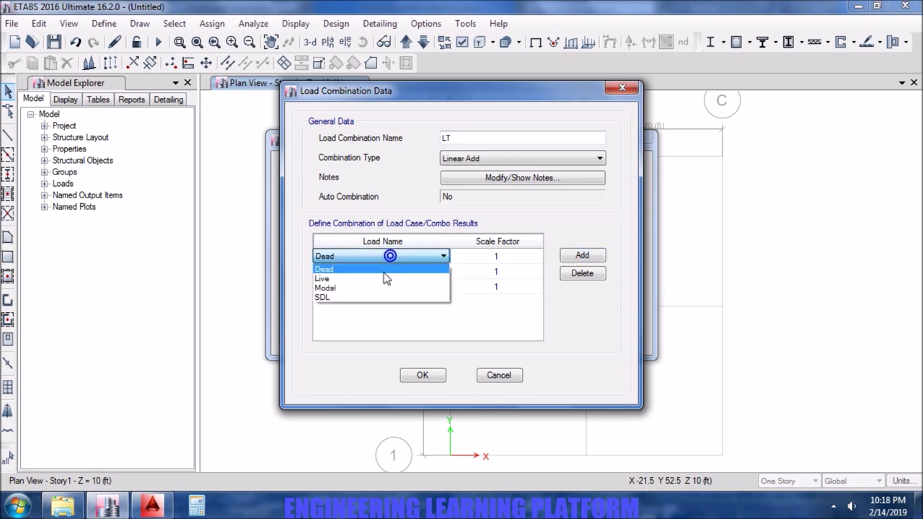
left_click(381, 280)
Set LT's scale factors to Live 1.5, SDL 3 and Dead 3, then confirm and close.
left_click(502, 261)
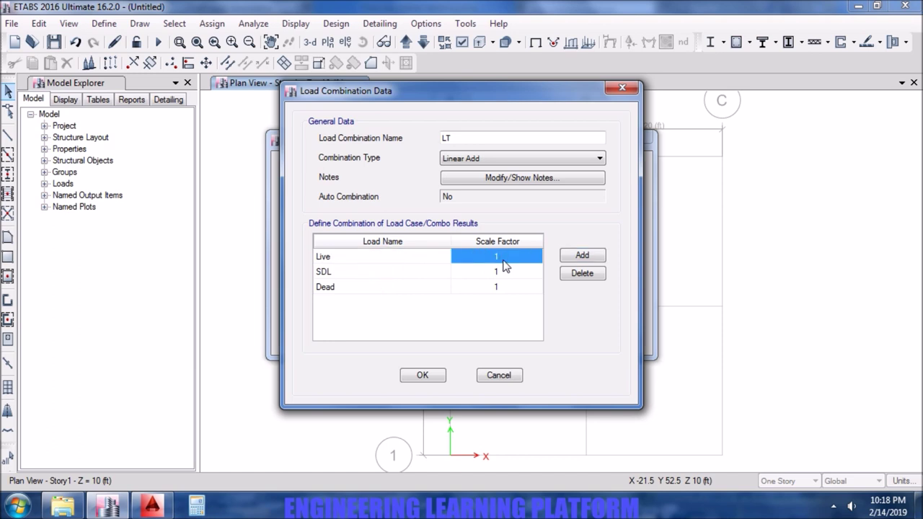
type("1.5")
left_click(515, 268)
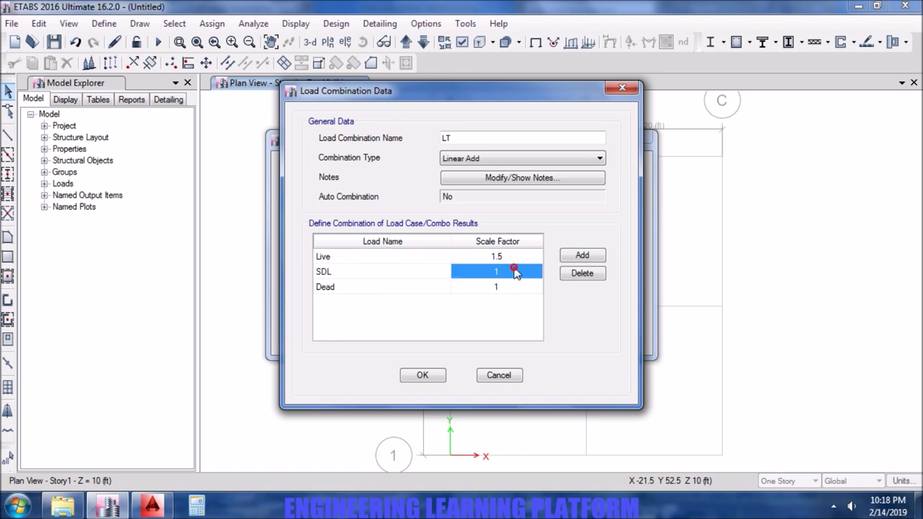
key("BackSpace")
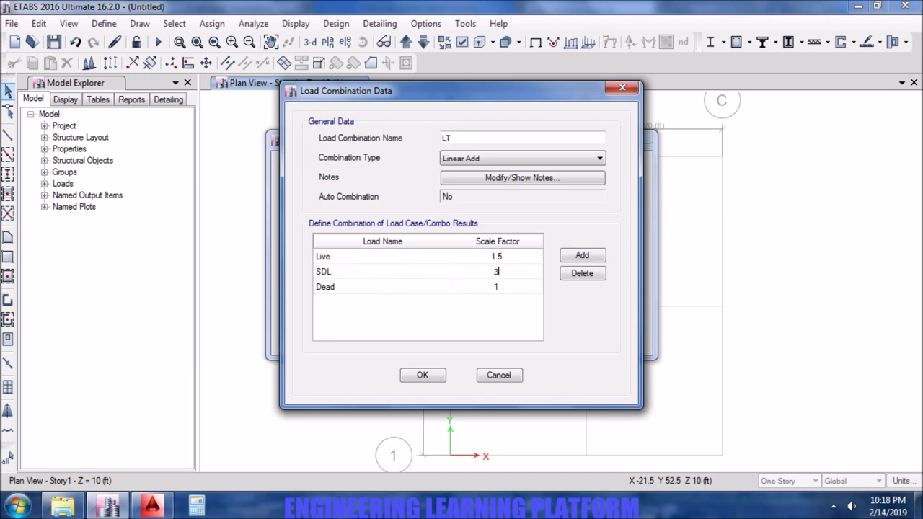
key("Down")
type("3")
left_click(515, 271)
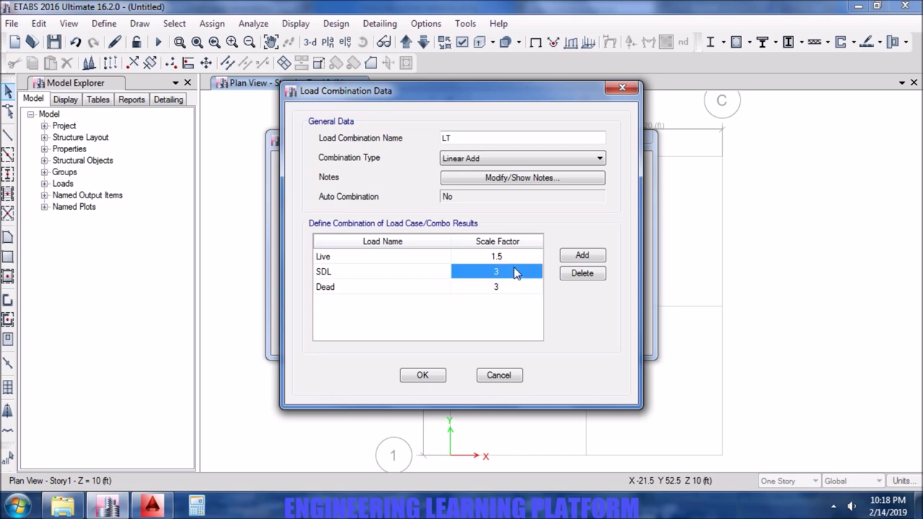
left_click(422, 377)
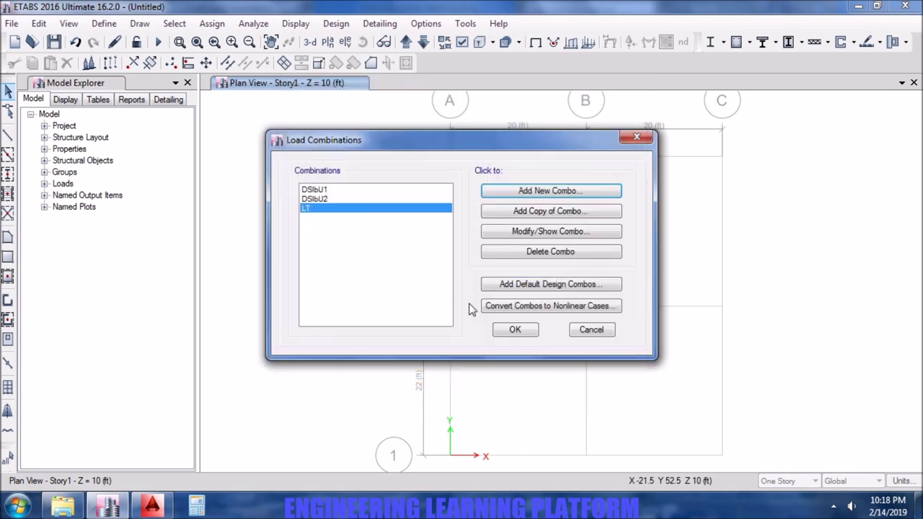
left_click(515, 330)
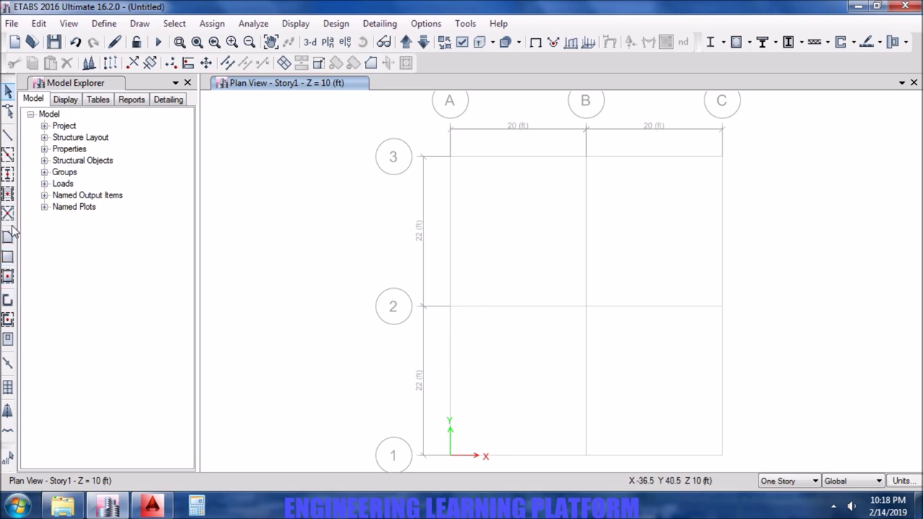
Place C16X16 columns at every grid intersection with a single window selection.
left_click(8, 175)
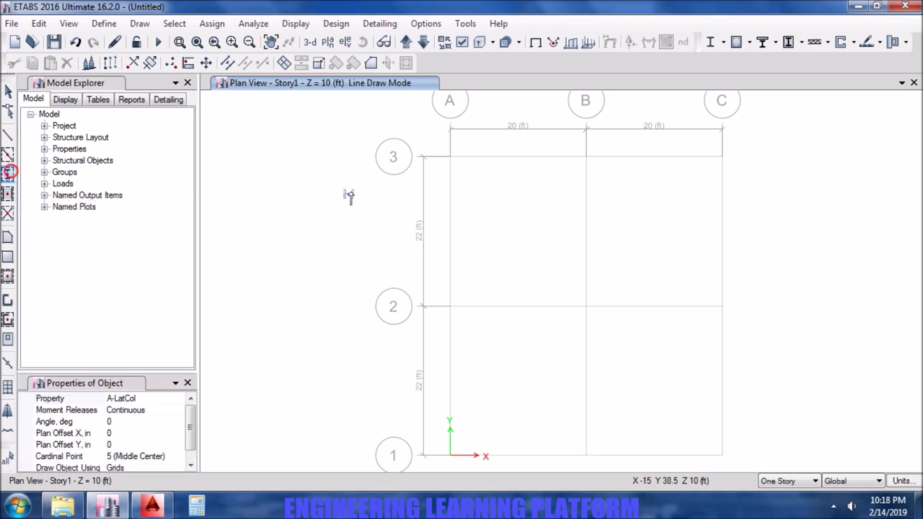
left_click(179, 398)
left_click(177, 398)
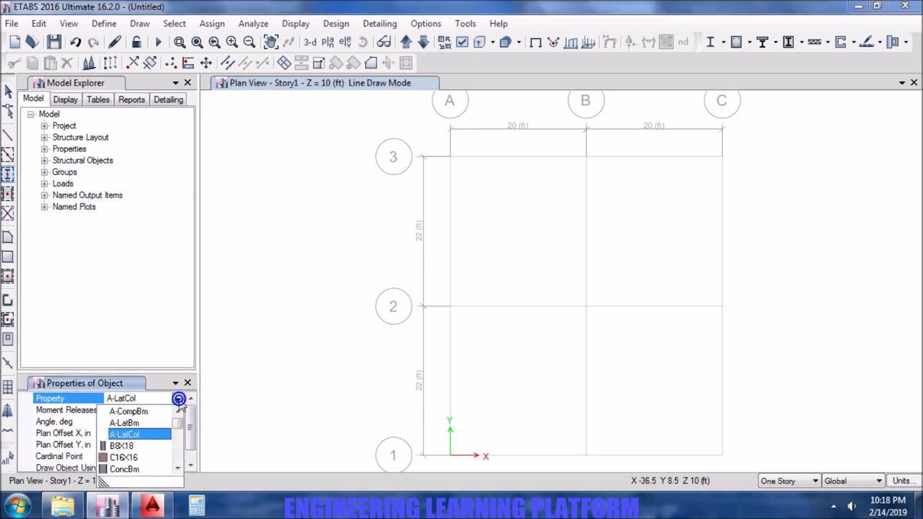
left_click(143, 457)
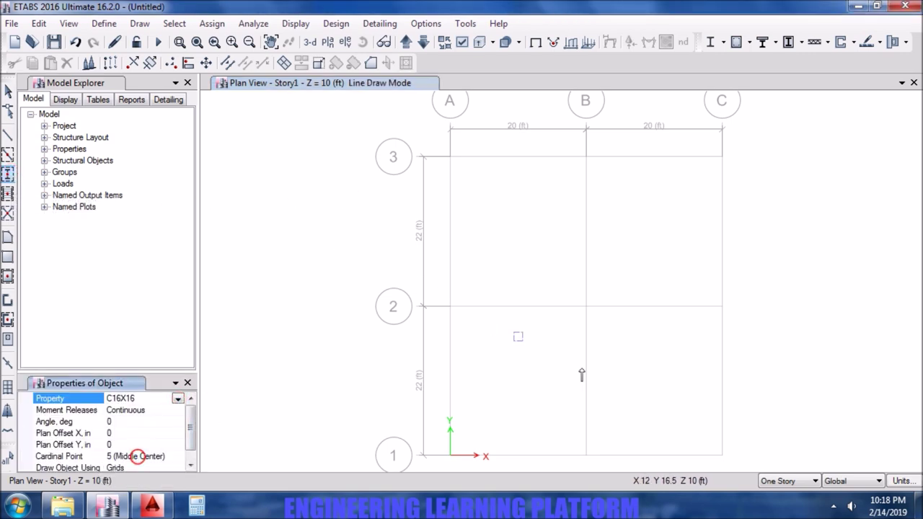
mouse_move(738, 462)
left_mouse_down()
mouse_move(587, 251)
mouse_move(402, 144)
mouse_move(410, 141)
left_mouse_up()
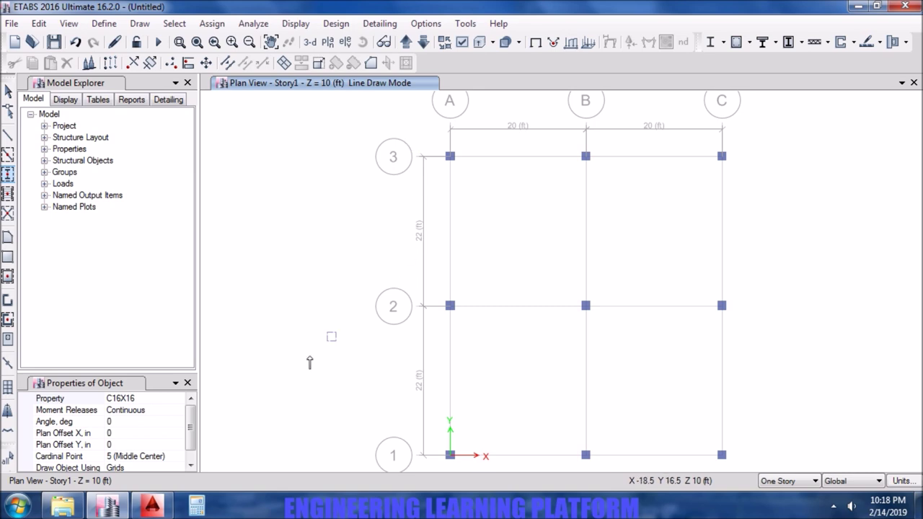
left_click(10, 136)
Draw B8X18 beams from A3 through B3, C3, C2 and C1 to B1.
left_click(192, 410)
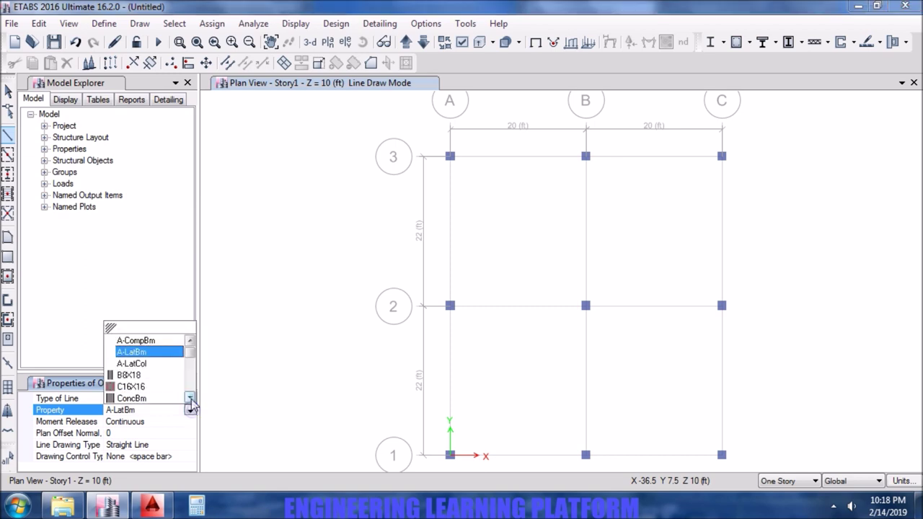
left_click(138, 378)
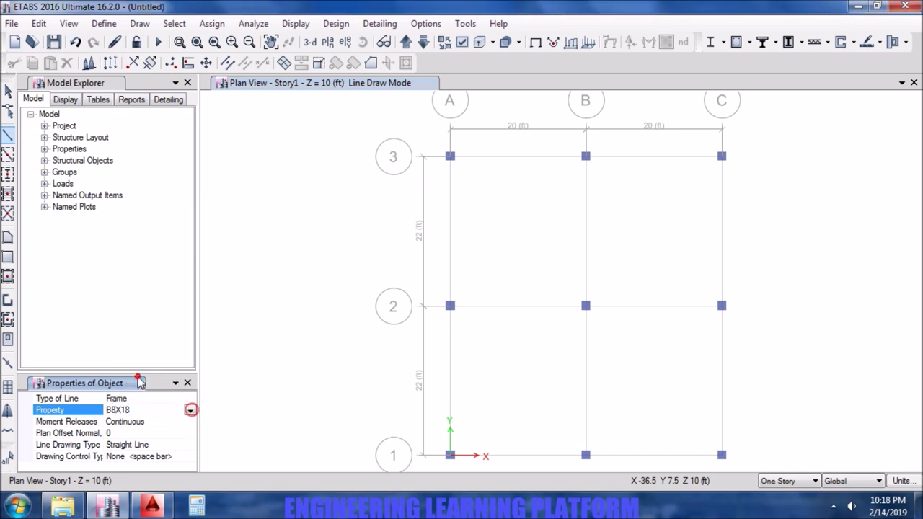
left_click(450, 156)
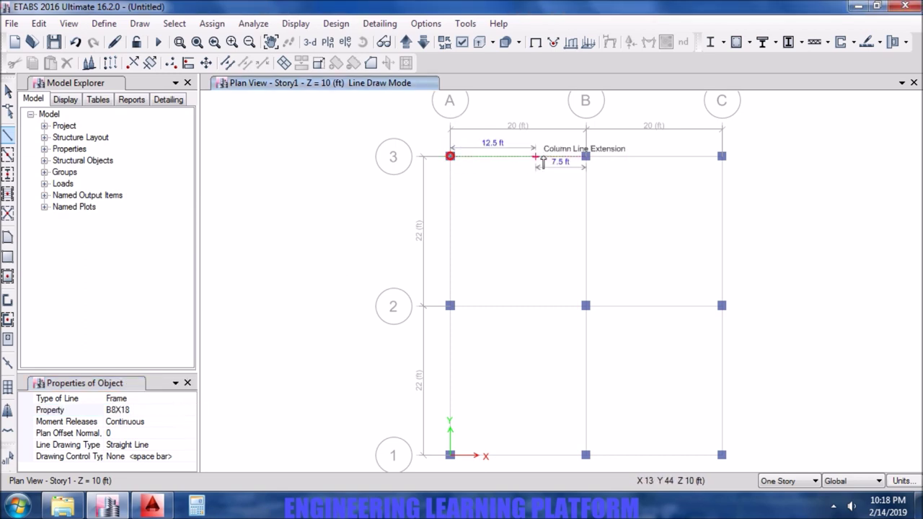
left_click(585, 156)
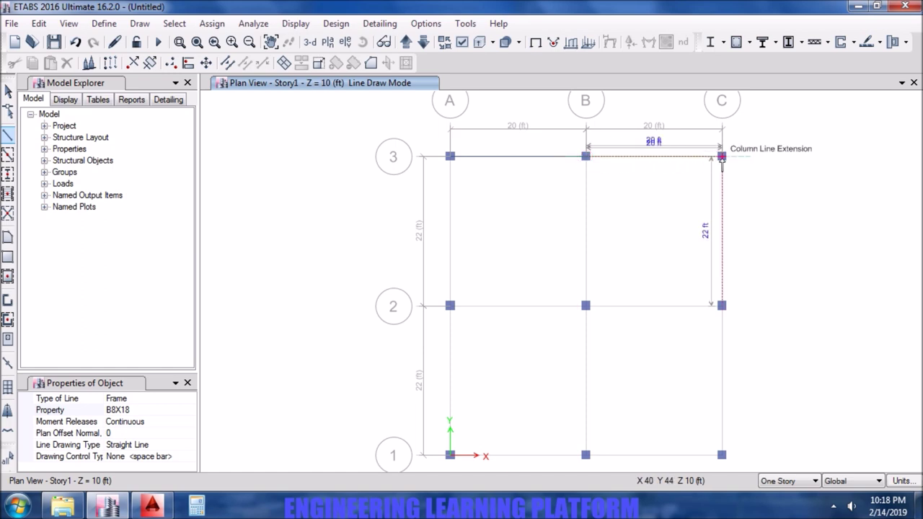
left_click(721, 157)
left_click(722, 306)
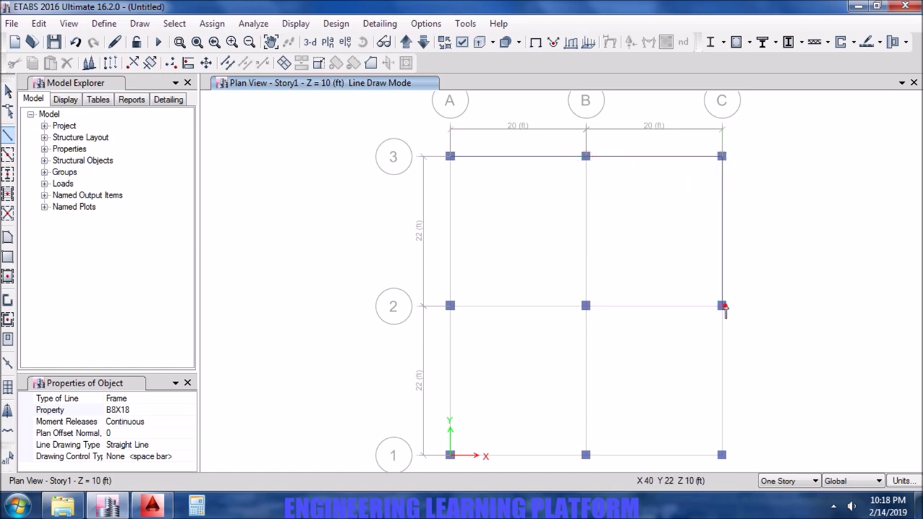
left_click(721, 455)
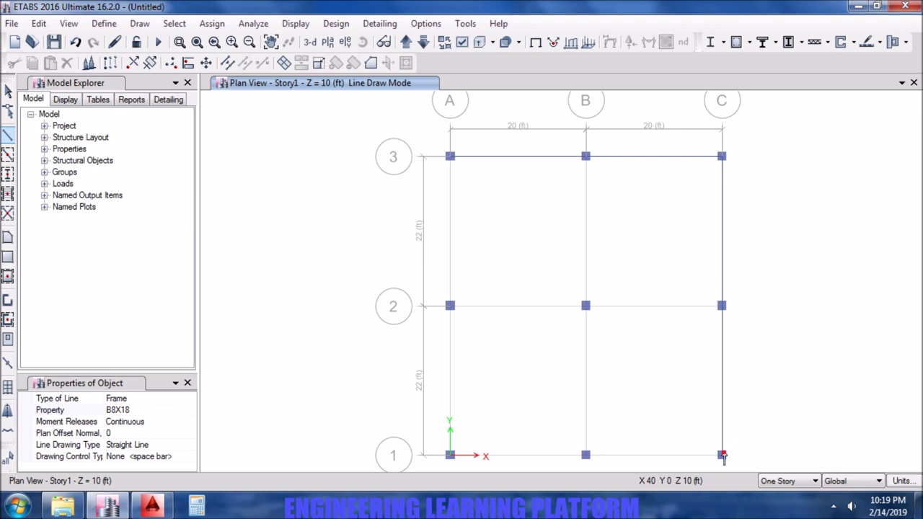
left_click(585, 455)
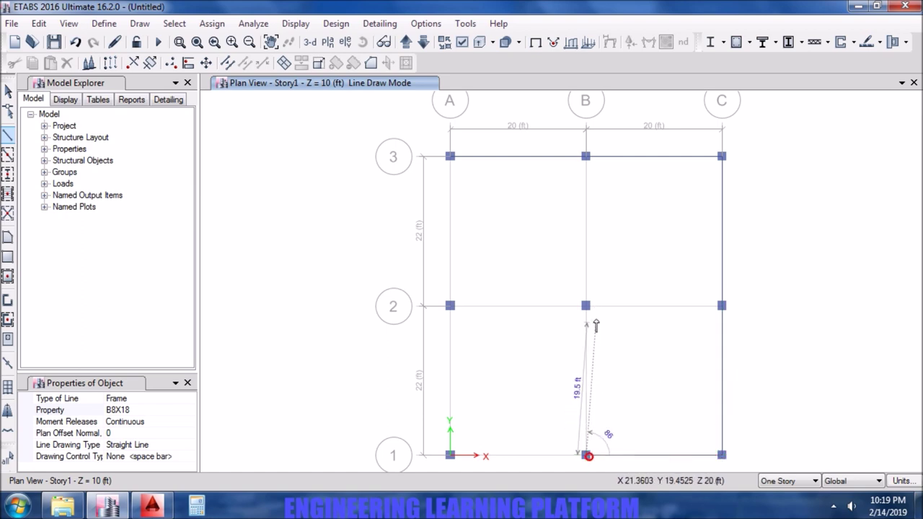
Continue the B8X18 beams B1–B2–B3, then A3–A2–A1–B1, closing the chain.
left_click(585, 305)
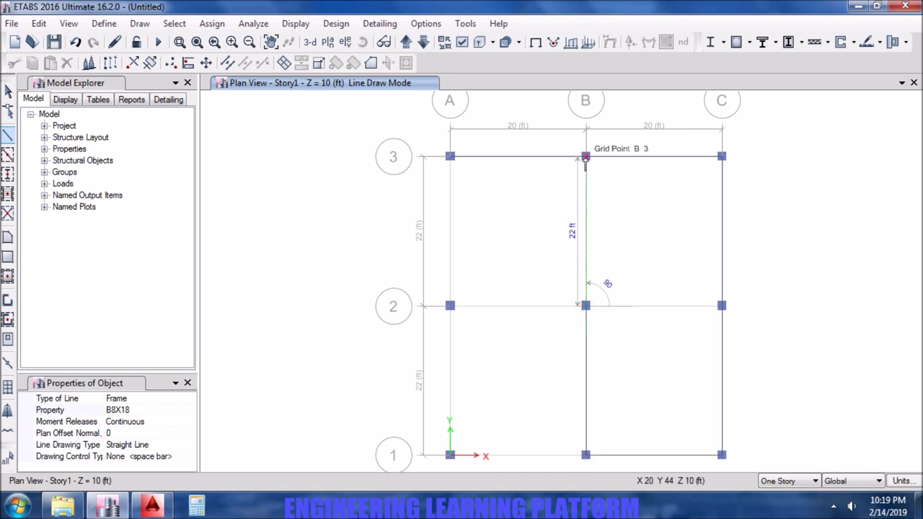
left_click(585, 156)
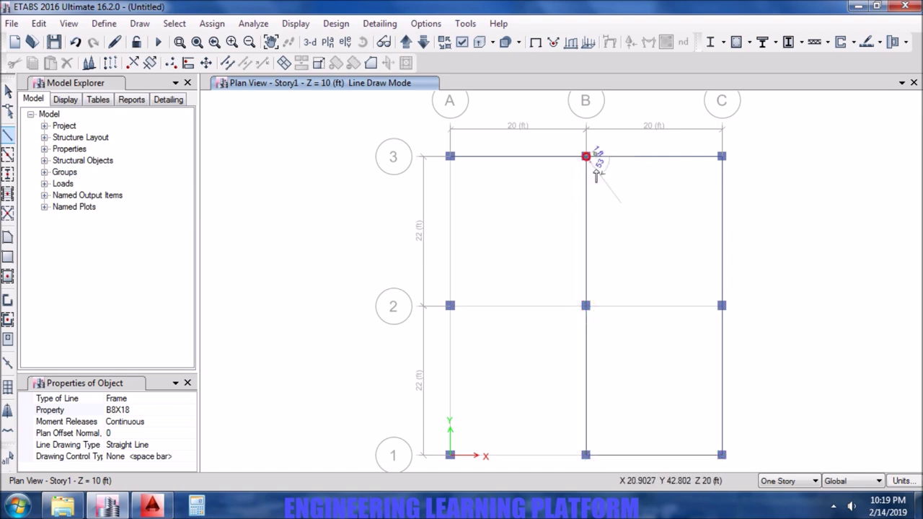
left_click(450, 156)
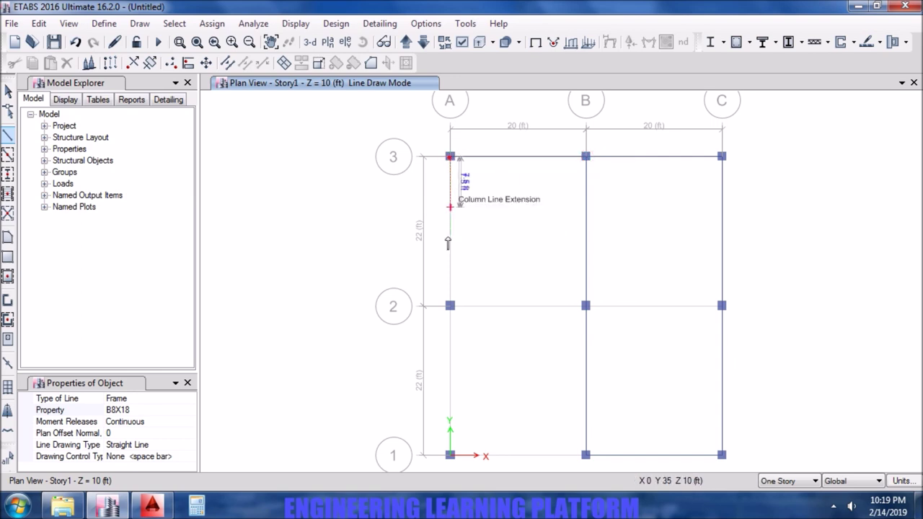
left_click(450, 305)
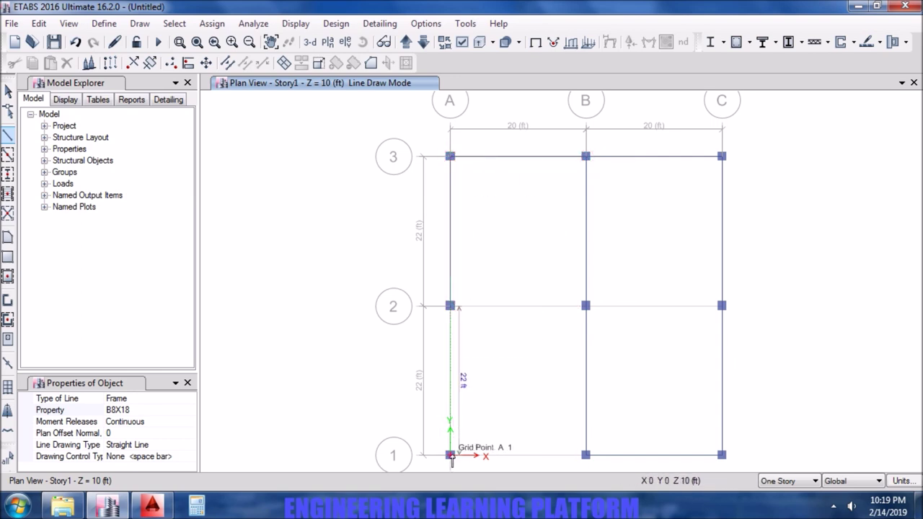
left_click(450, 455)
left_click(586, 455)
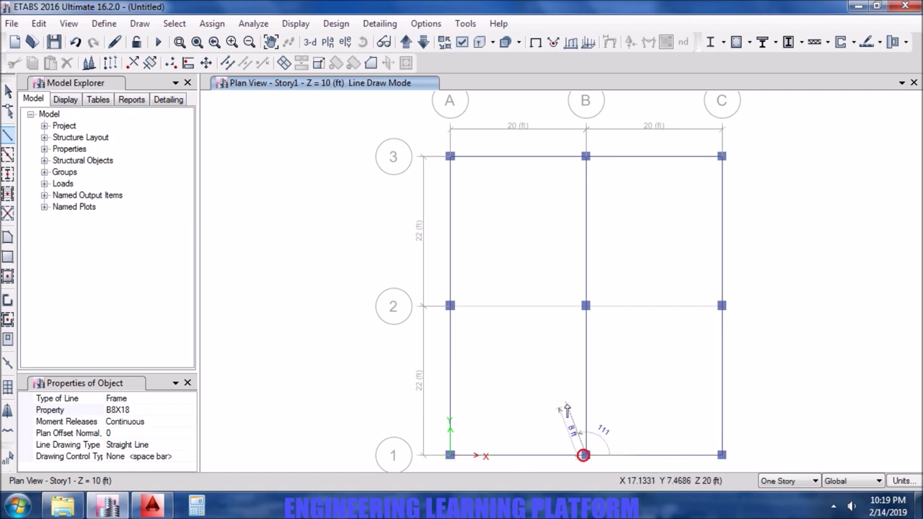
key("Escape")
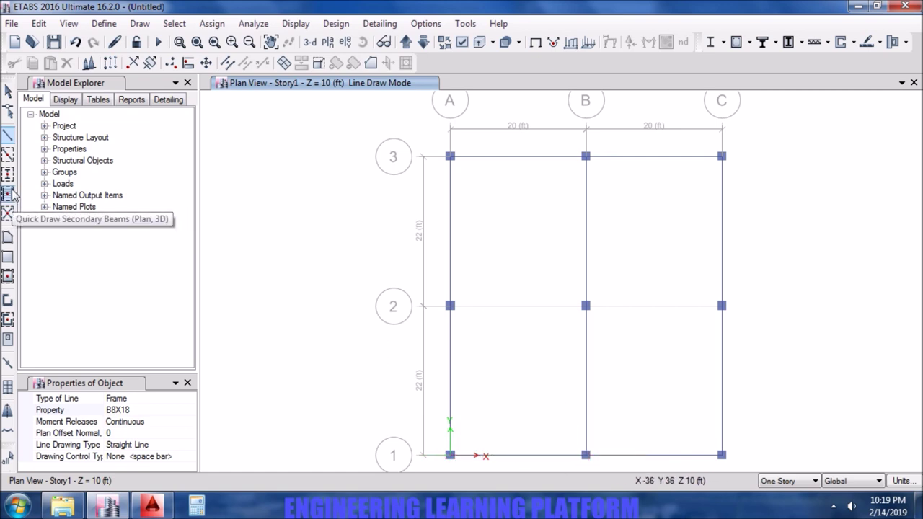
Draw a Slab 10IN floor area over the left bay A3–B3–B1–A1.
left_click(8, 237)
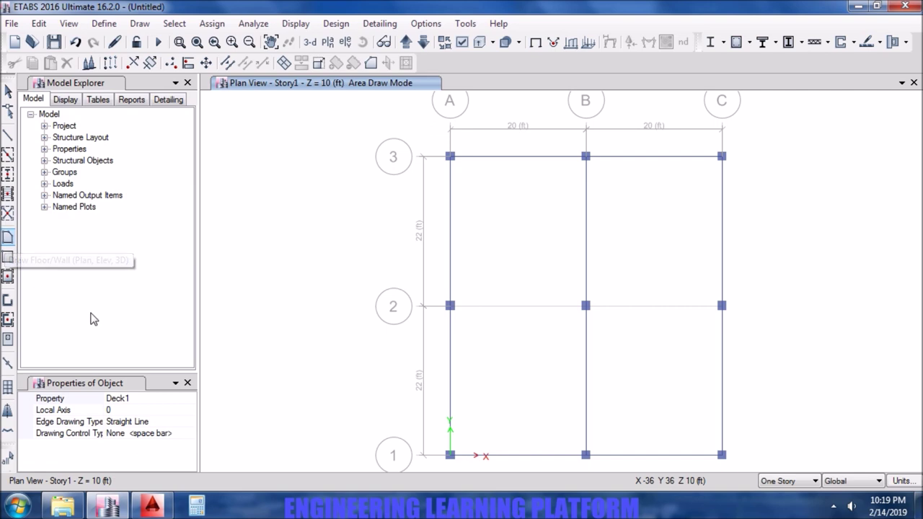
left_click(191, 399)
left_click(132, 437)
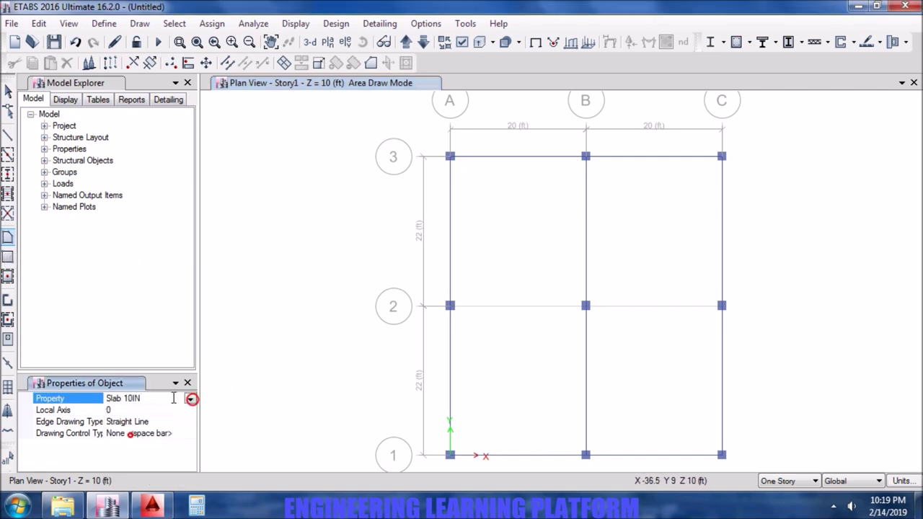
left_click(449, 156)
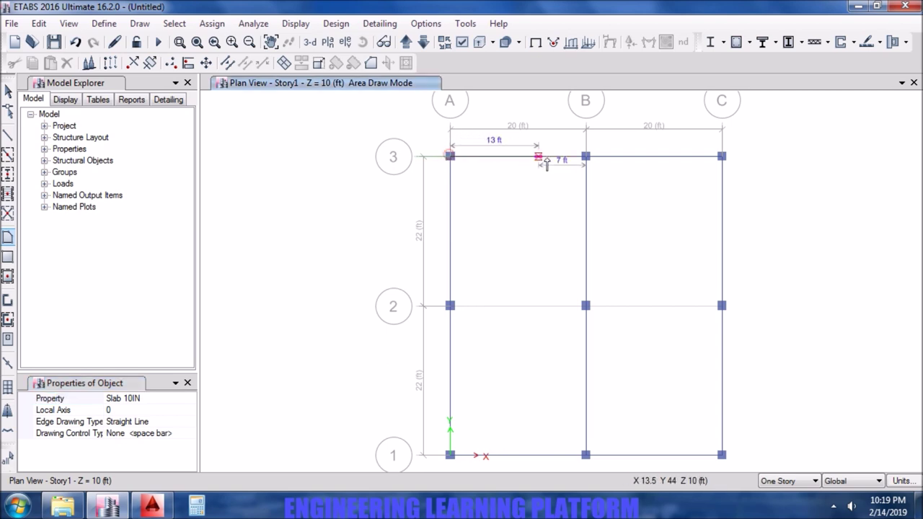
left_click(585, 156)
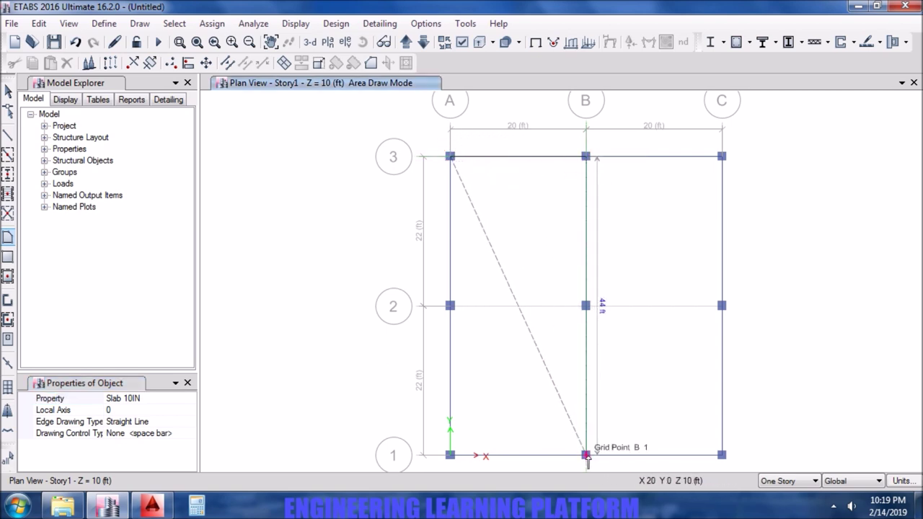
left_click(585, 454)
left_click(449, 454)
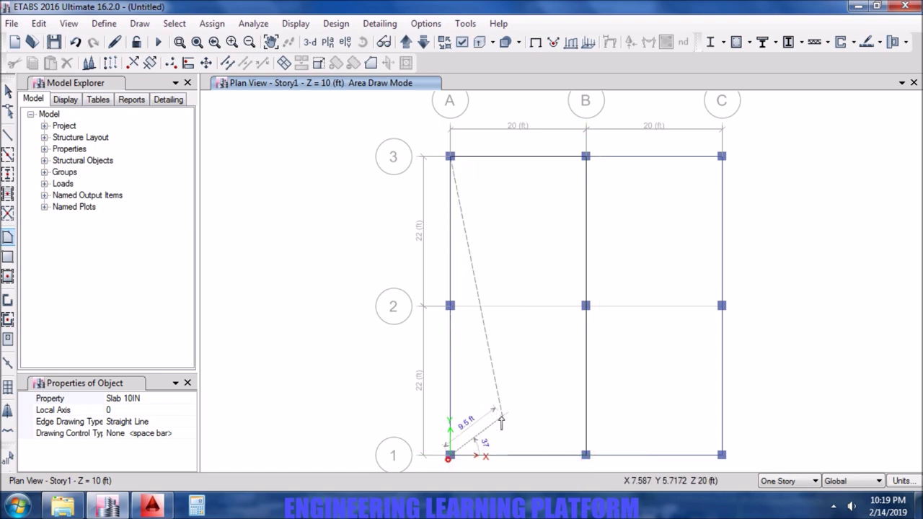
key("Return")
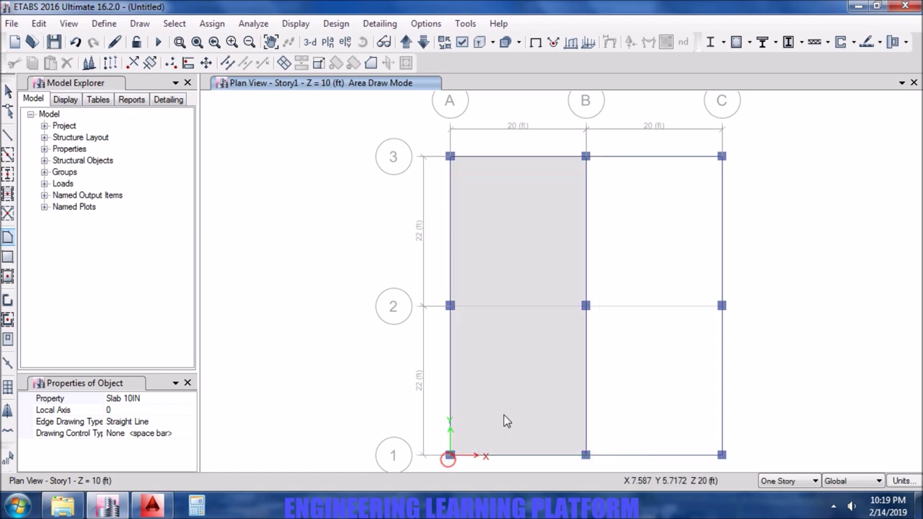
Draw a second Slab 10IN floor area over the right bay B3–C3–C1–B1.
left_click(586, 156)
left_click(721, 155)
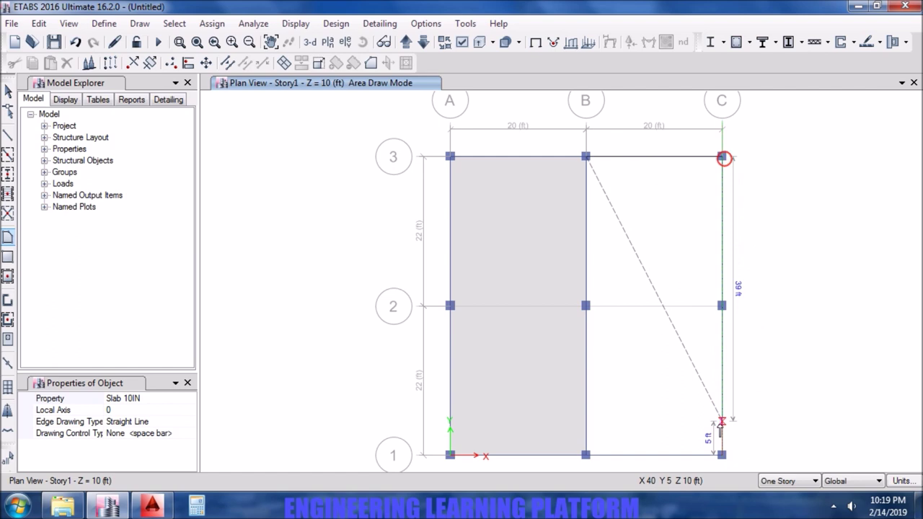
left_click(721, 454)
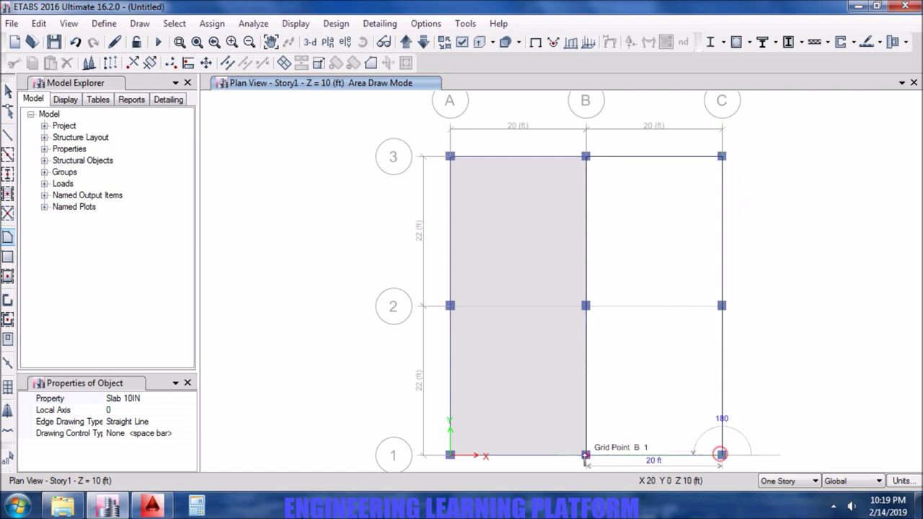
left_click(585, 455)
key("Return")
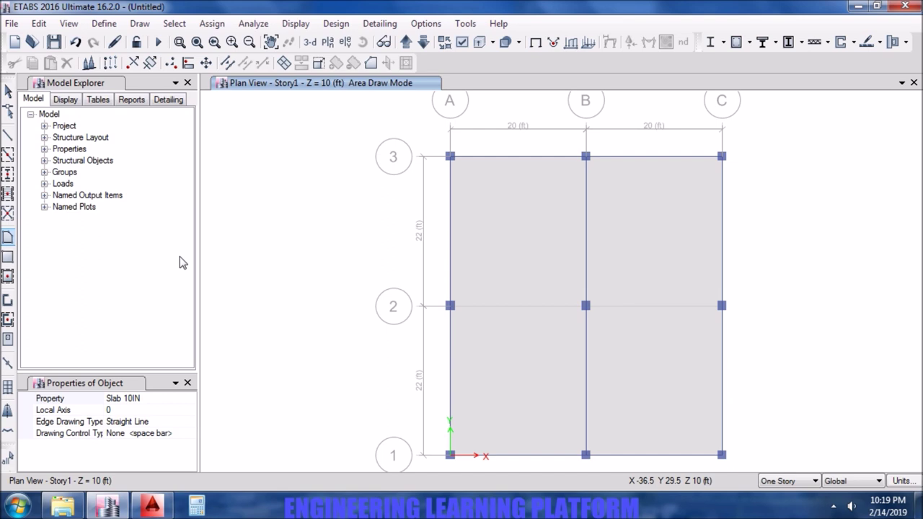
key("Escape")
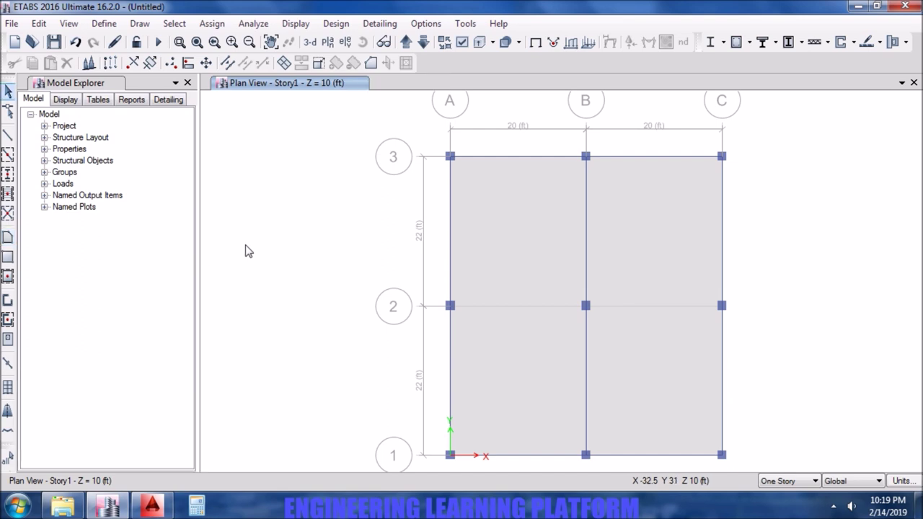
Apply a uniform 50 lb/ft² Live shell load to both slab panels.
left_click(651, 246)
left_click(531, 254)
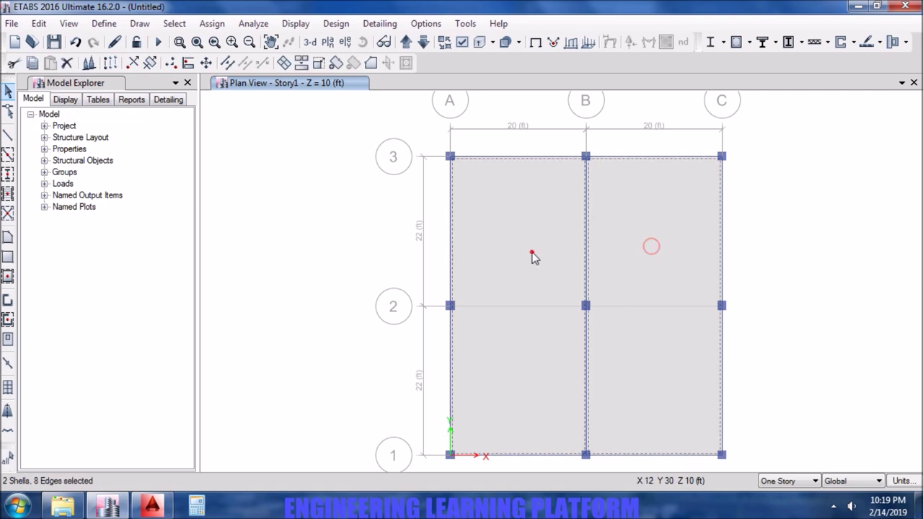
left_click(215, 24)
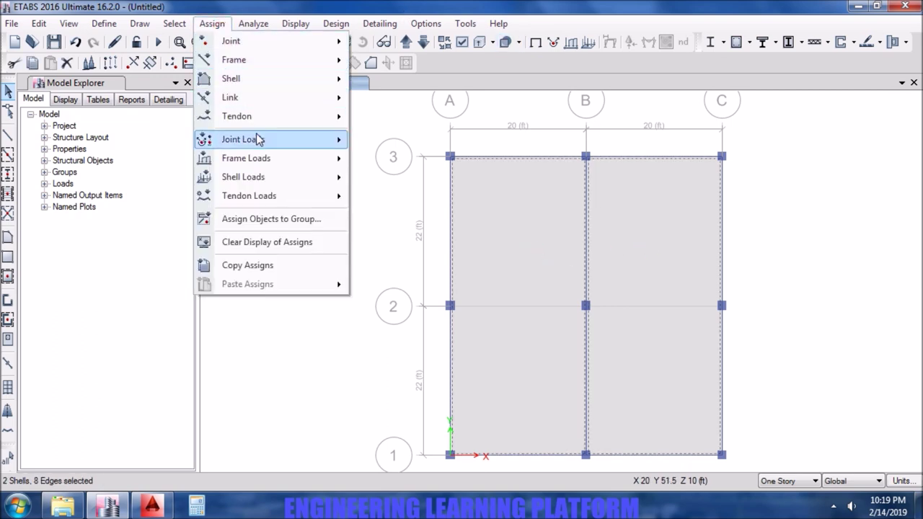
mouse_move(265, 178)
left_click(406, 196)
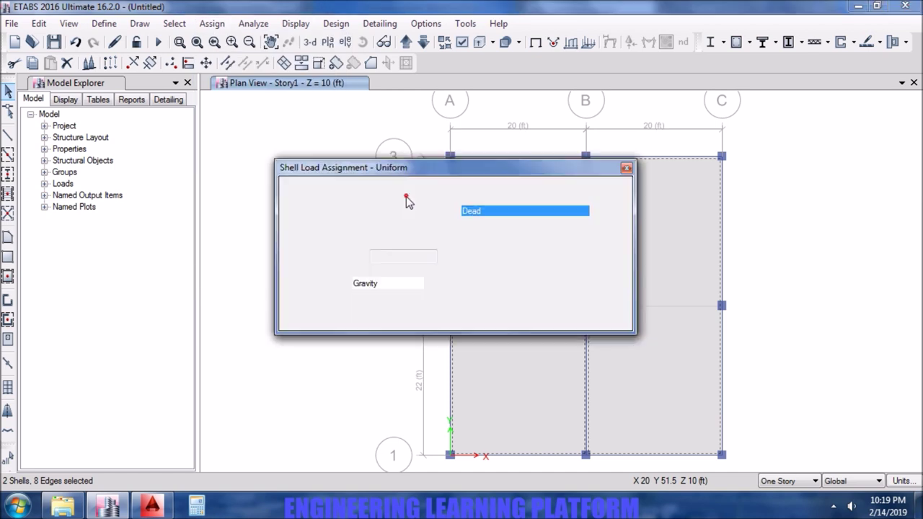
left_click(492, 215)
left_click(493, 233)
left_click(421, 255)
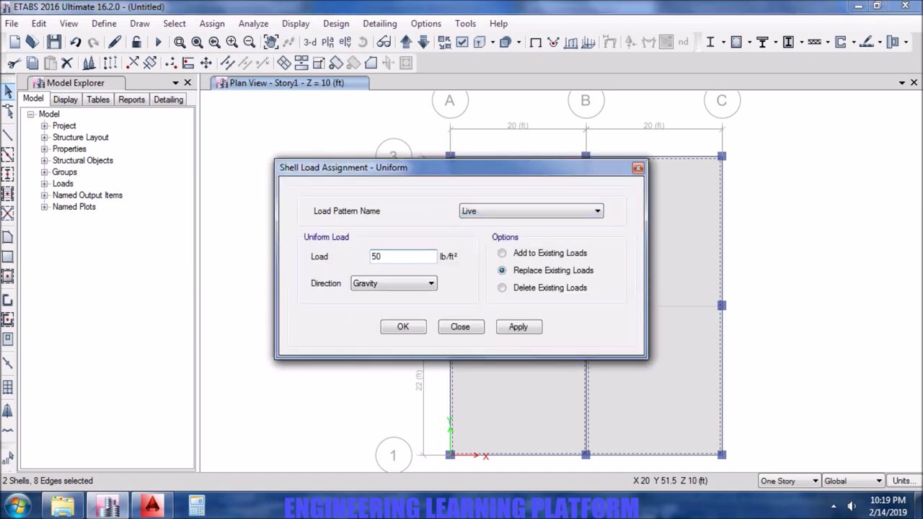
left_click(529, 330)
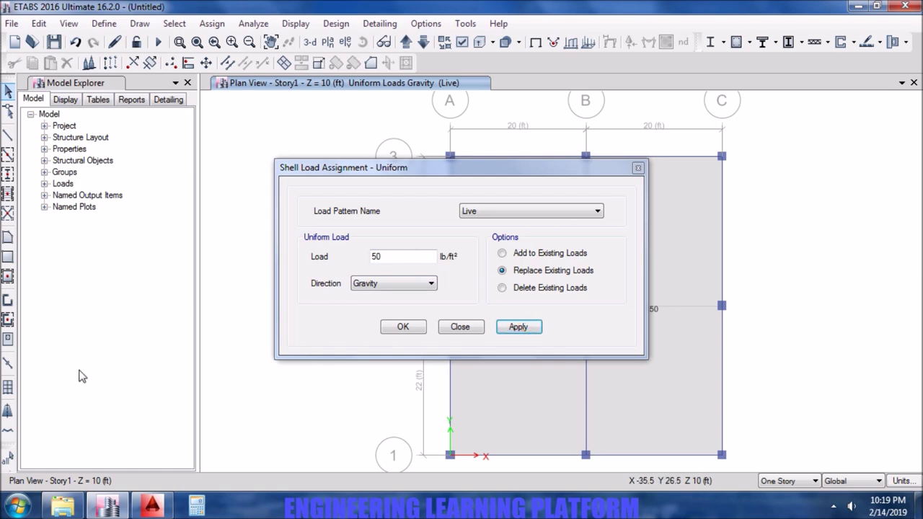
Reselect both slabs and apply a uniform 40 lb/ft² SDL load.
left_click(175, 23)
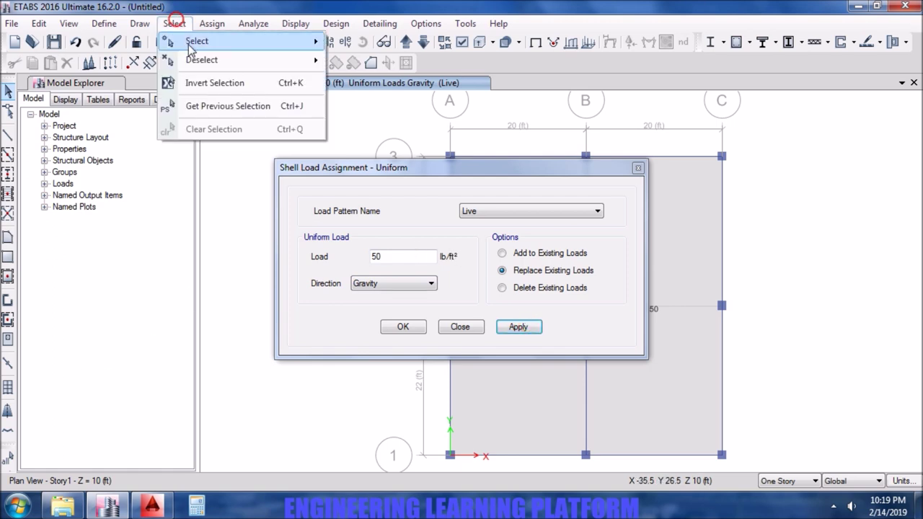
left_click(204, 108)
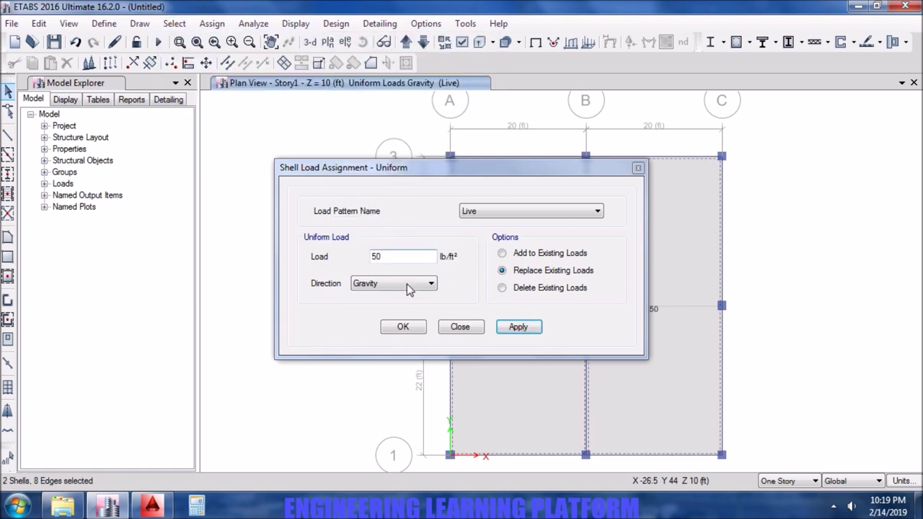
left_click(494, 211)
left_click(482, 241)
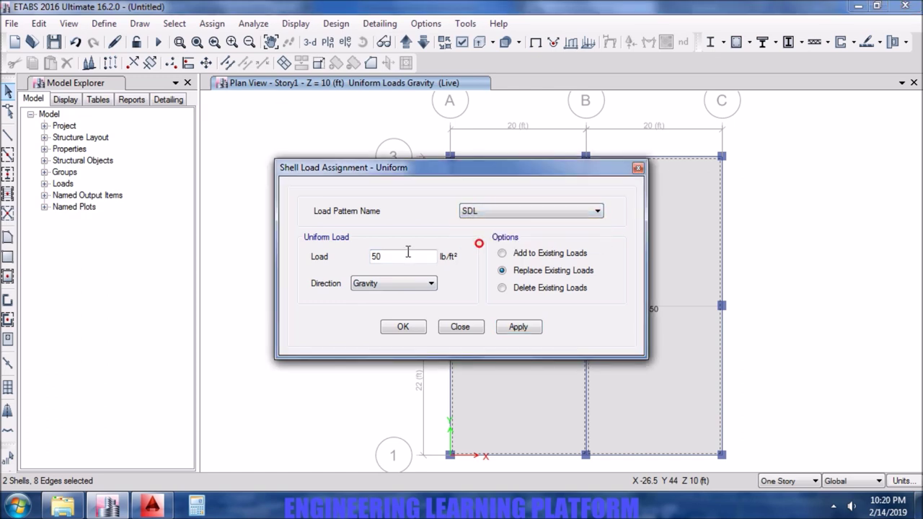
left_click_drag(406, 256, 367, 258)
left_click(514, 329)
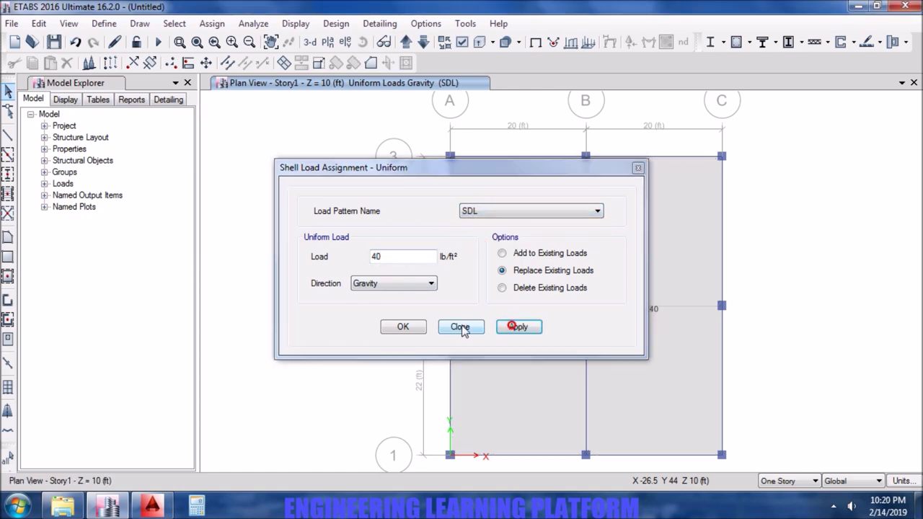
left_click(420, 328)
Verify the left slab's assigned loads, then window-select the whole floor.
left_click(541, 314)
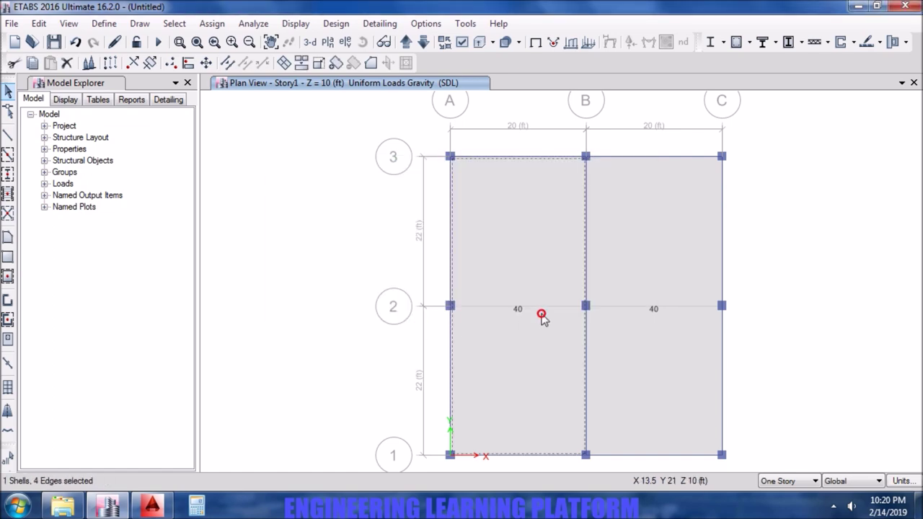
right_click(541, 314)
left_click(476, 123)
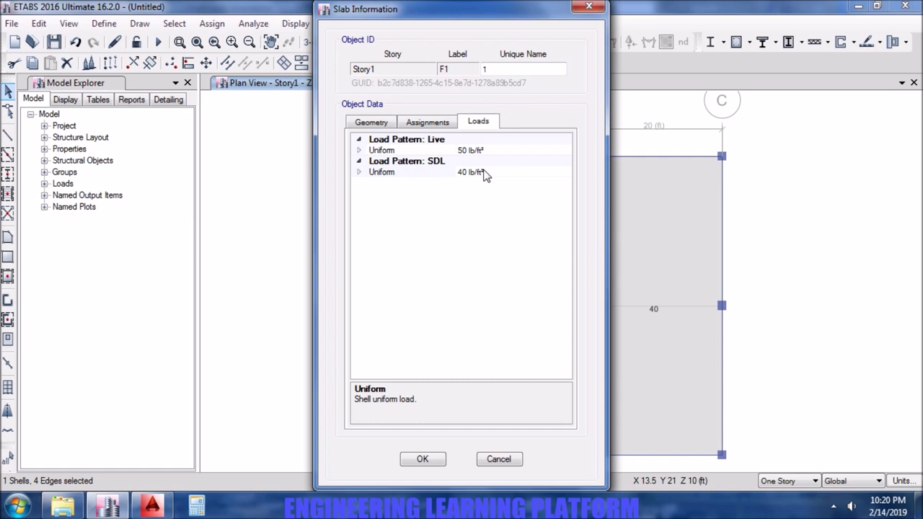
left_click(422, 459)
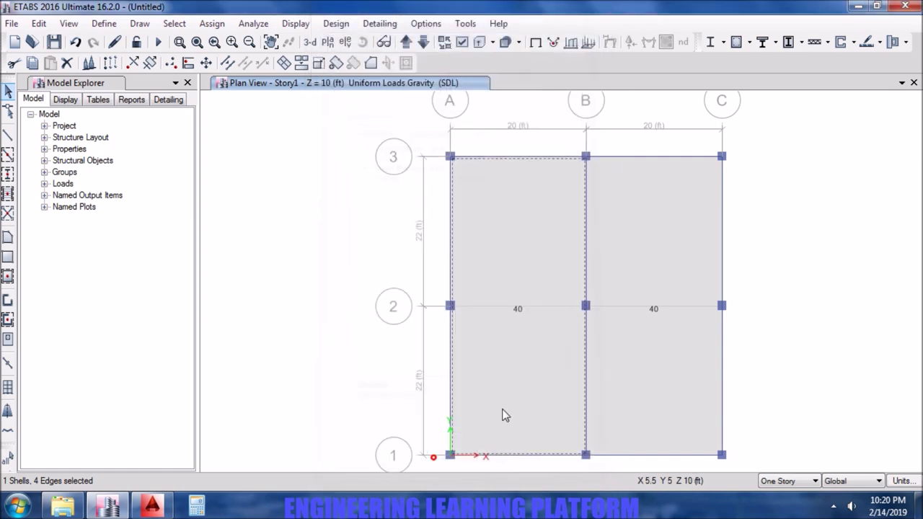
left_click_drag(746, 465, 436, 128)
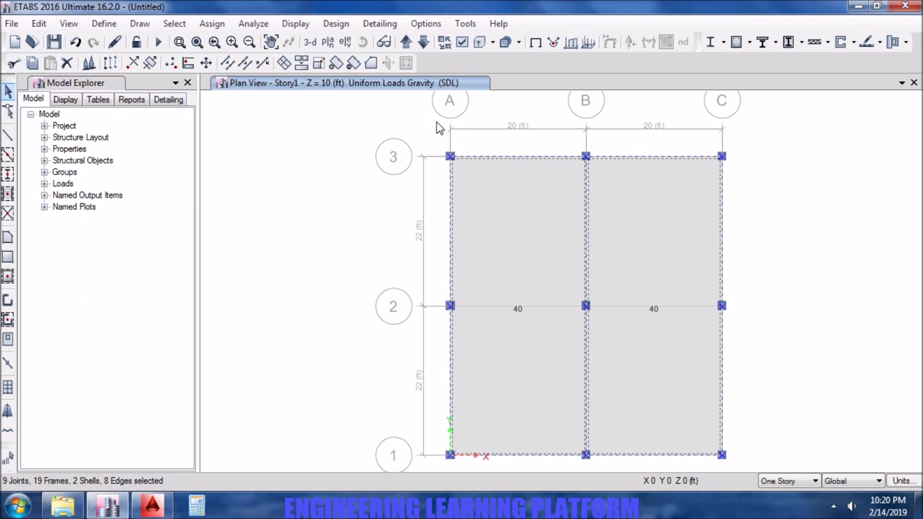
Assign diaphragm D1, confirmed as rigid, to the selected slab shells.
left_click(224, 26)
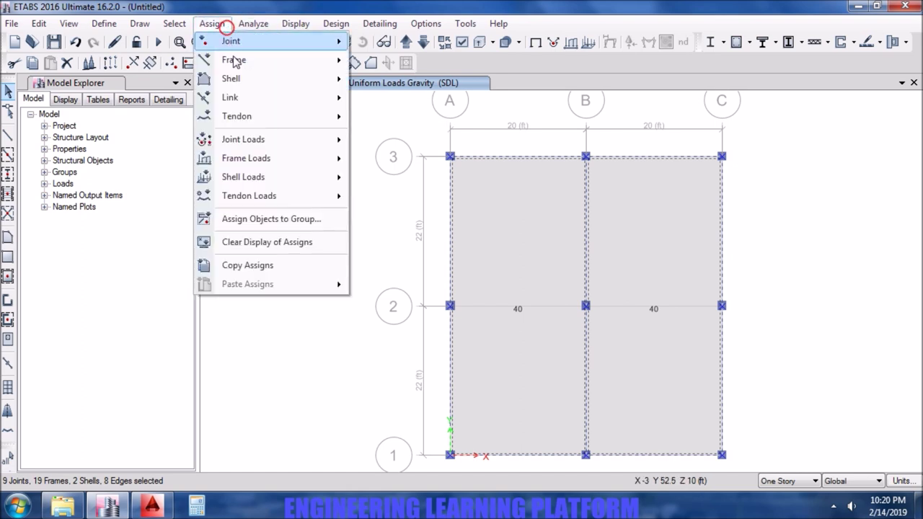
mouse_move(239, 79)
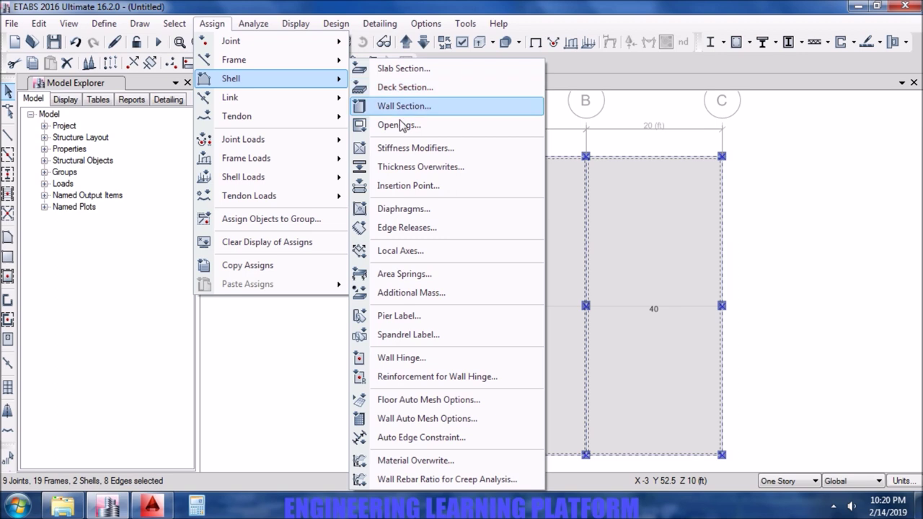
left_click(410, 207)
left_click(410, 153)
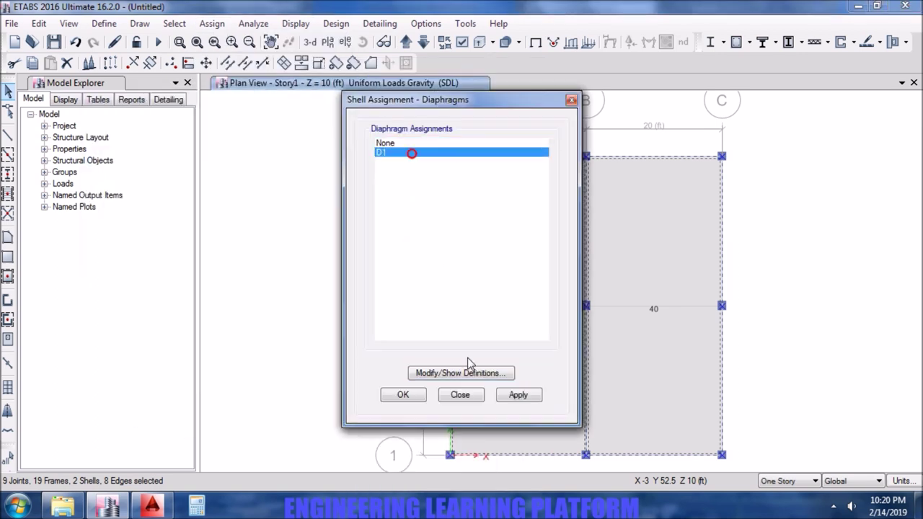
left_click(471, 370)
left_click(503, 229)
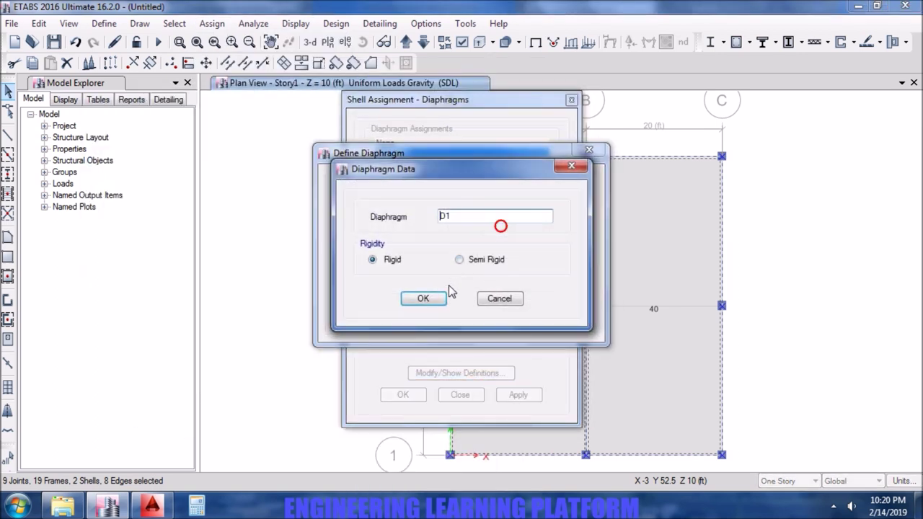
left_click(423, 298)
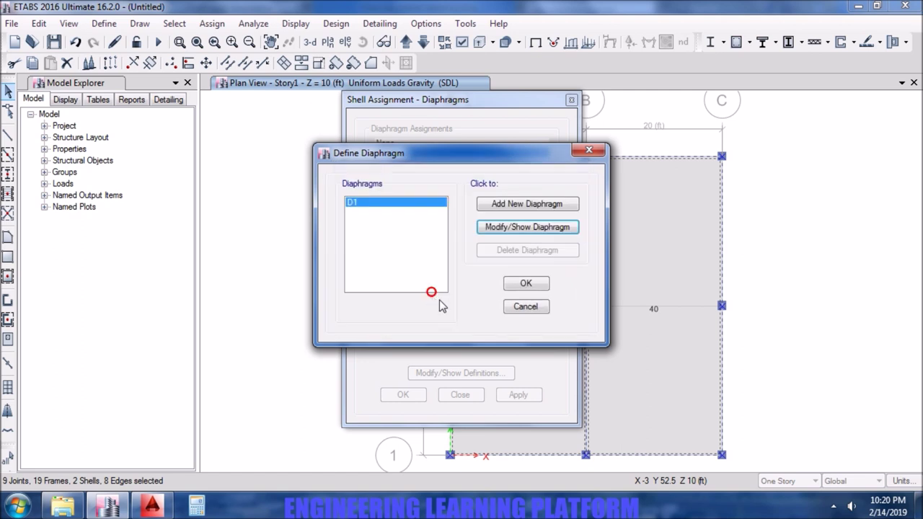
left_click(529, 287)
left_click(518, 395)
left_click(460, 394)
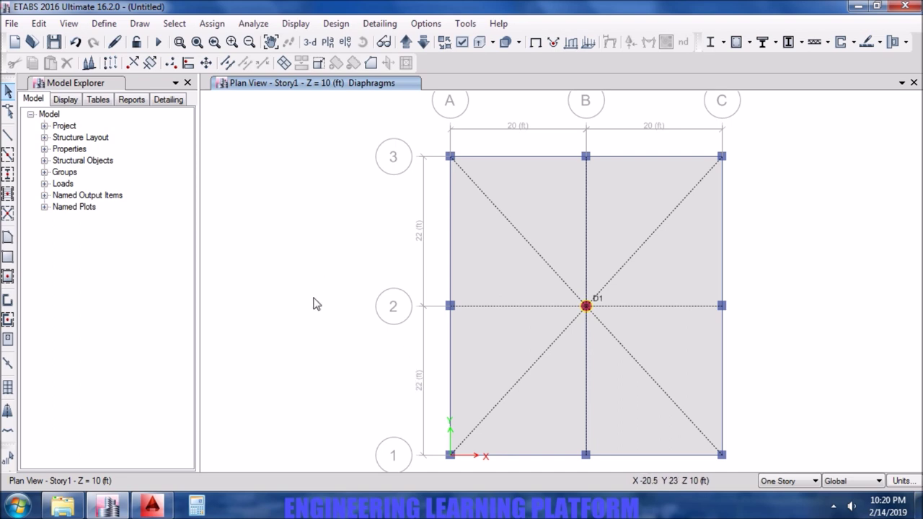
Run the analysis, saving the model as ONE WAY in D:\ELP\One way slab.
left_click(160, 43)
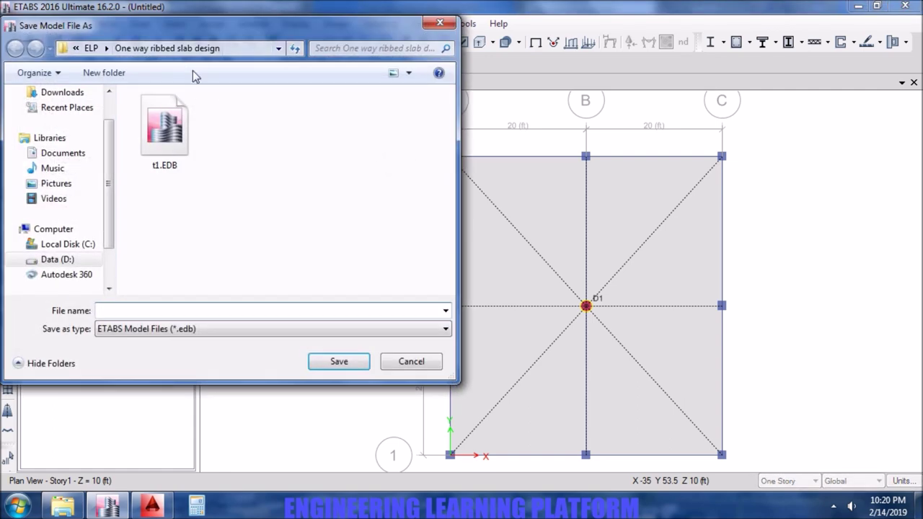
left_click(90, 48)
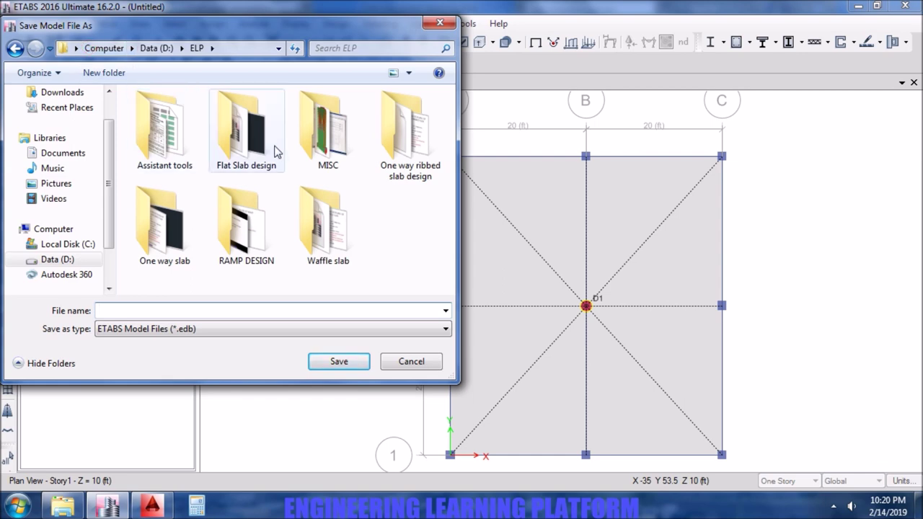
double_click(174, 227)
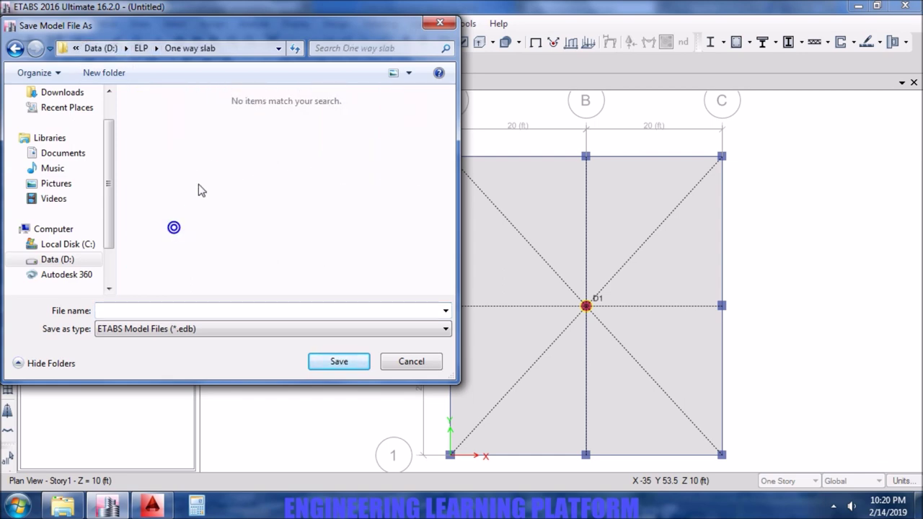
left_click(220, 305)
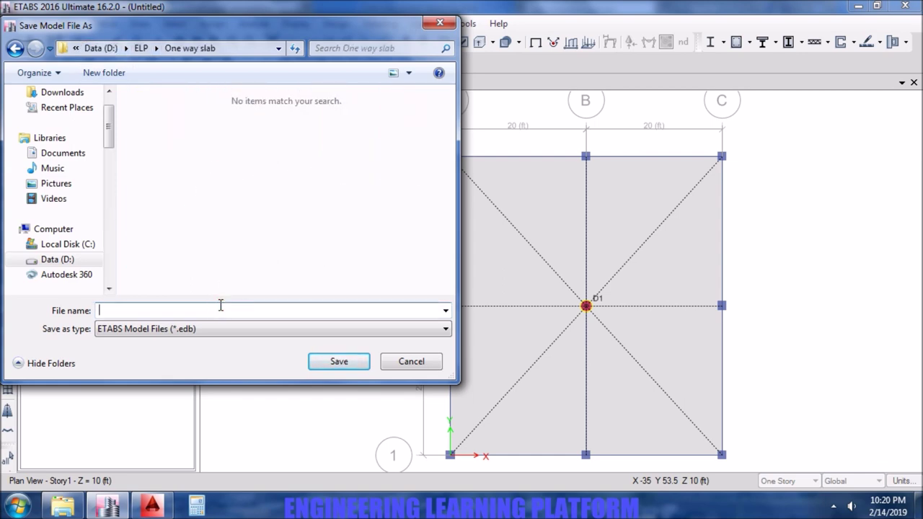
type("ONE WAY")
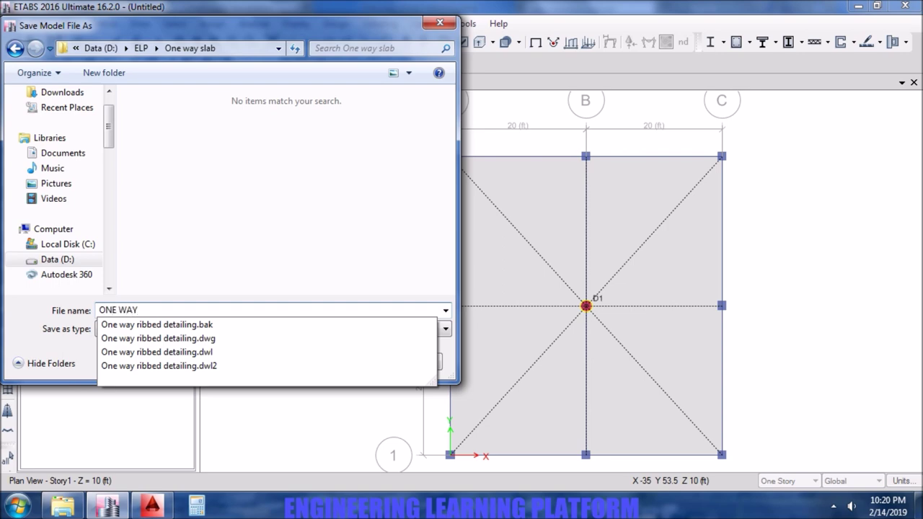
key("Return")
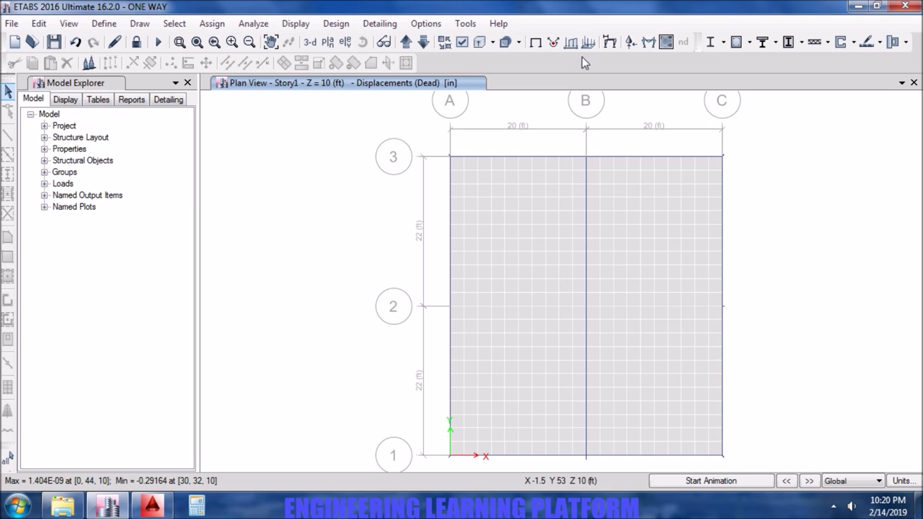
Show the DSlbU1 deformed shape with UZ displacement contours drawn on the slab.
left_click(609, 43)
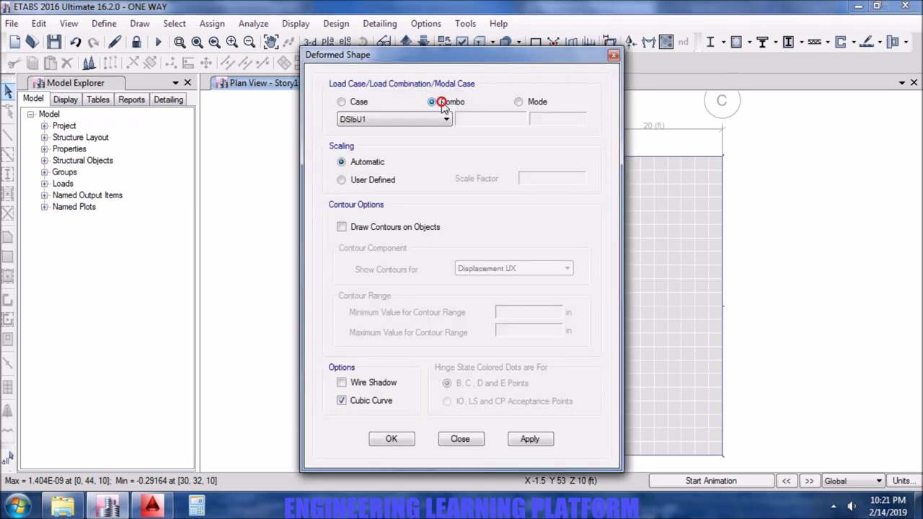
left_click(528, 438)
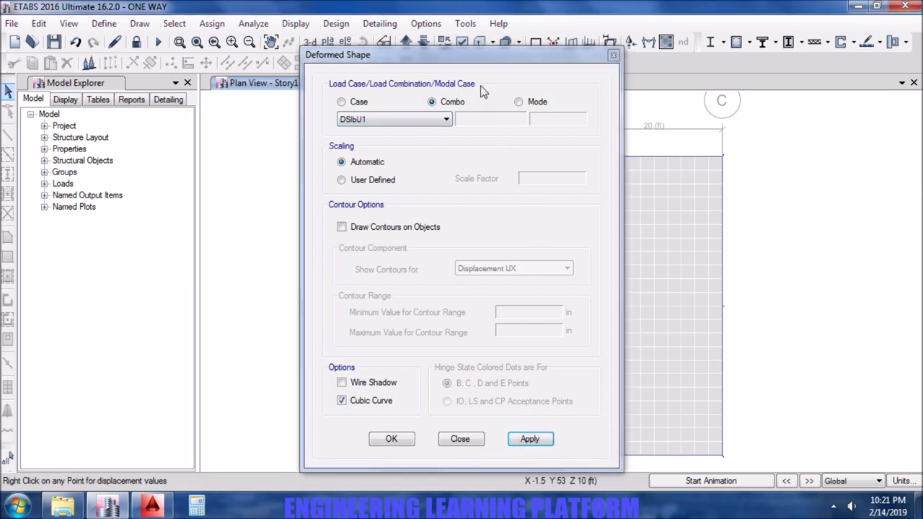
left_click_drag(483, 52, 285, 32)
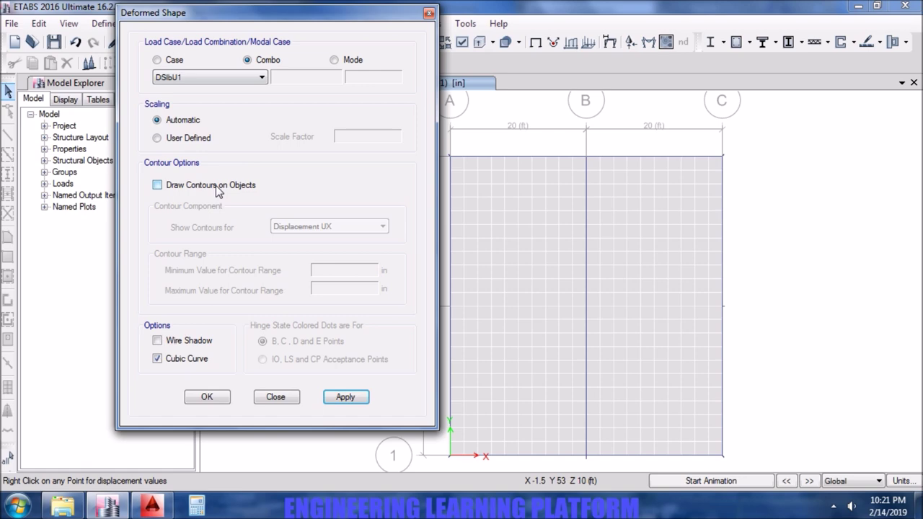
left_click(157, 184)
left_click(336, 227)
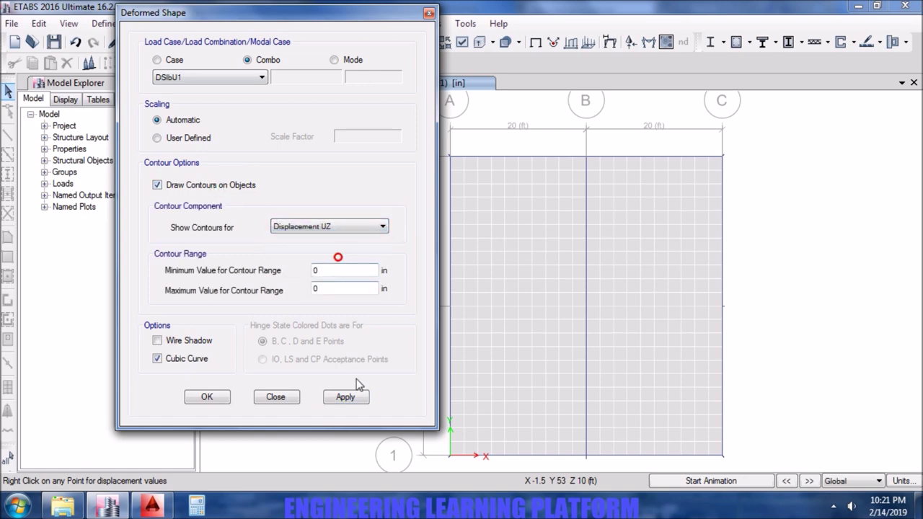
left_click(346, 397)
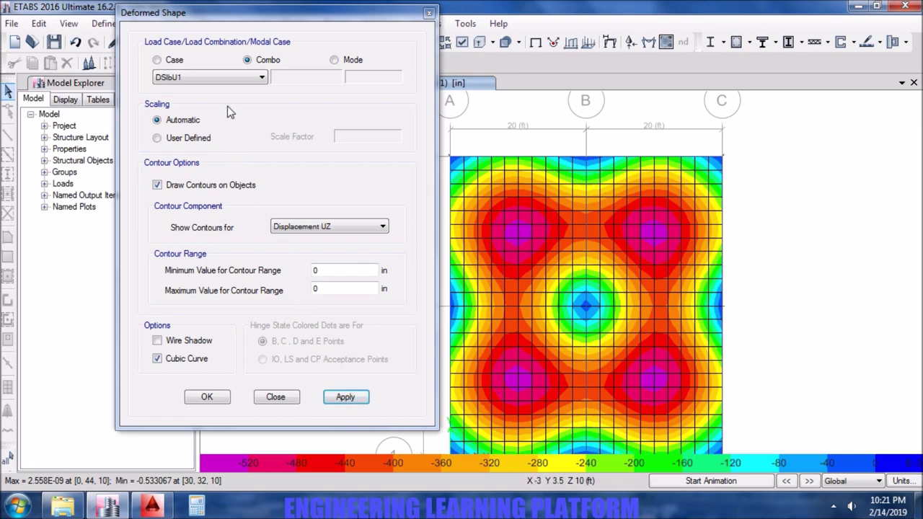
Step through the result cases to display the LT combination contours.
left_click(808, 482)
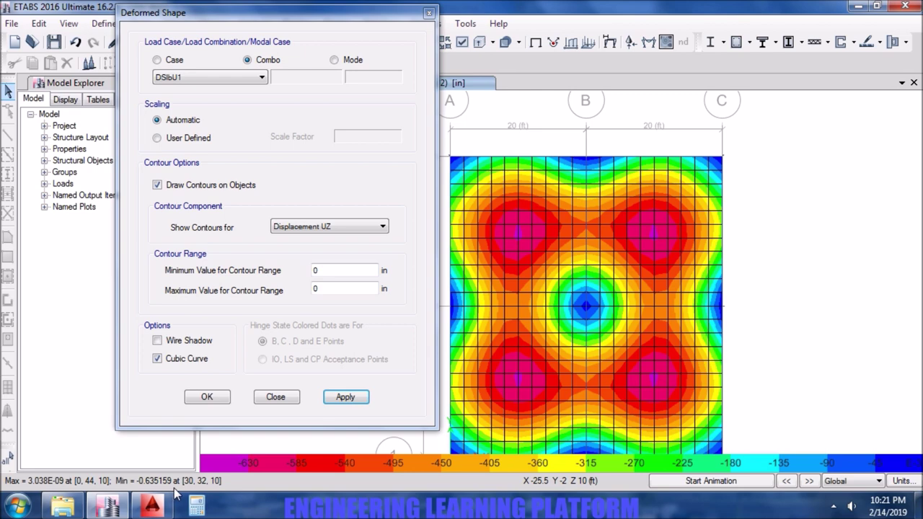
left_click(221, 399)
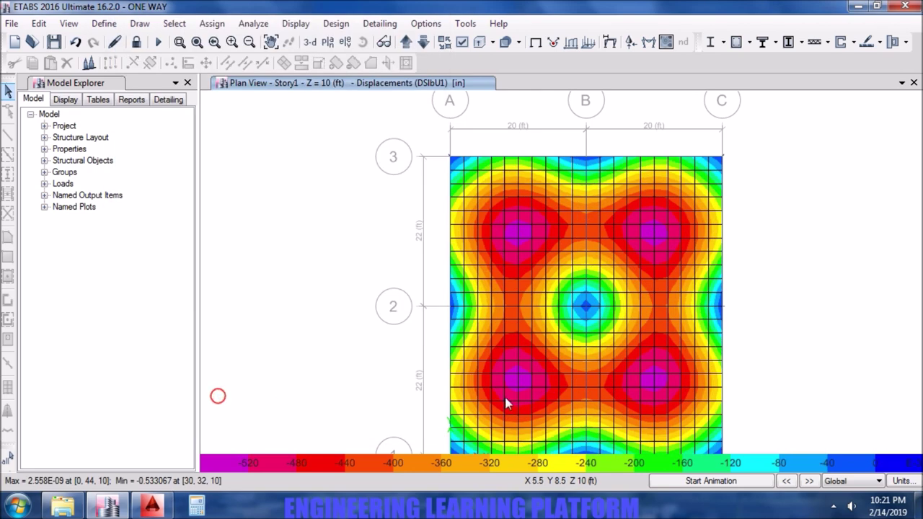
mouse_move(650, 384)
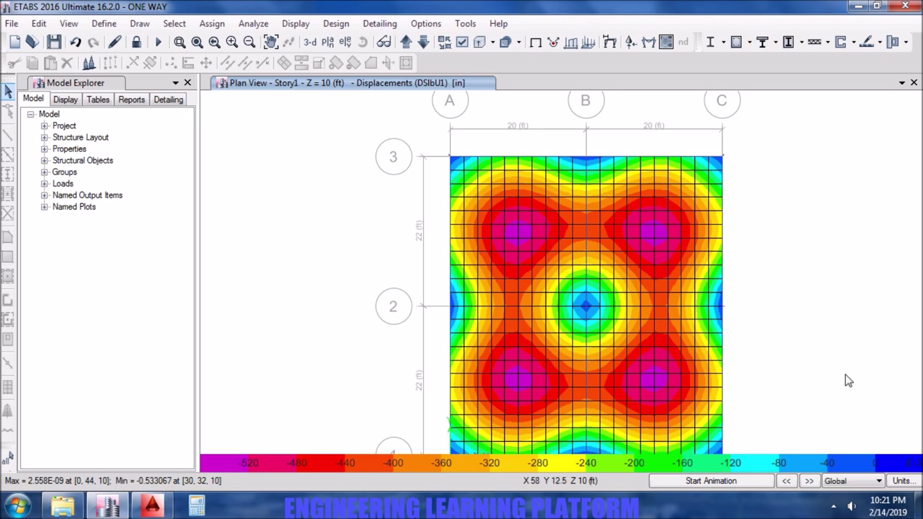
left_click(789, 483)
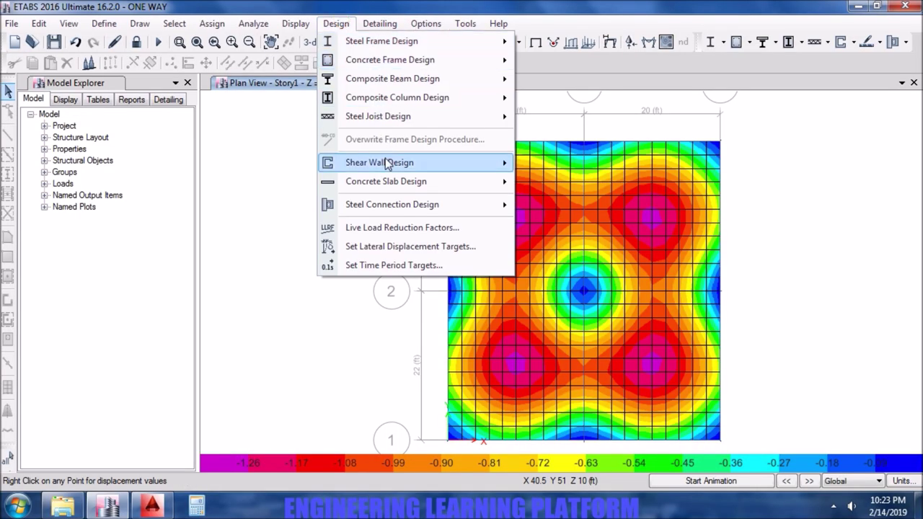
Run the slab design for Story1.
mouse_move(390, 186)
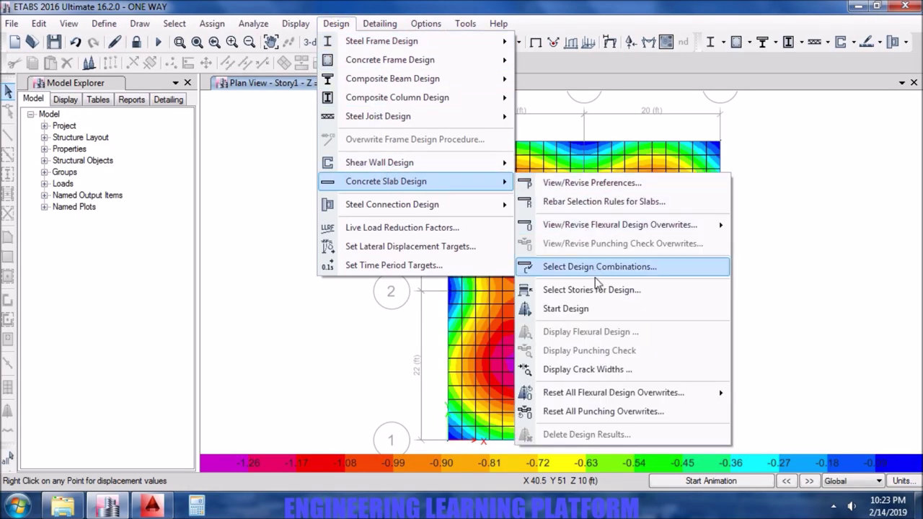
left_click(587, 305)
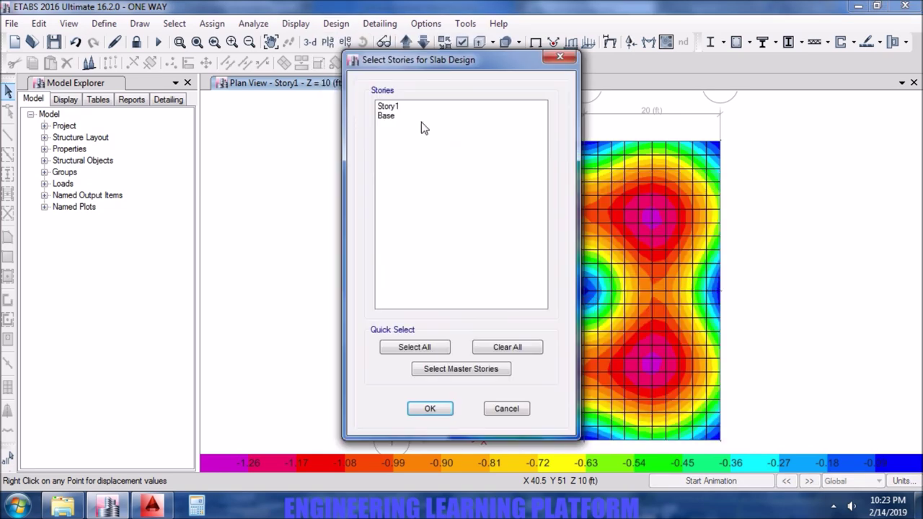
left_click(418, 107)
left_click(430, 408)
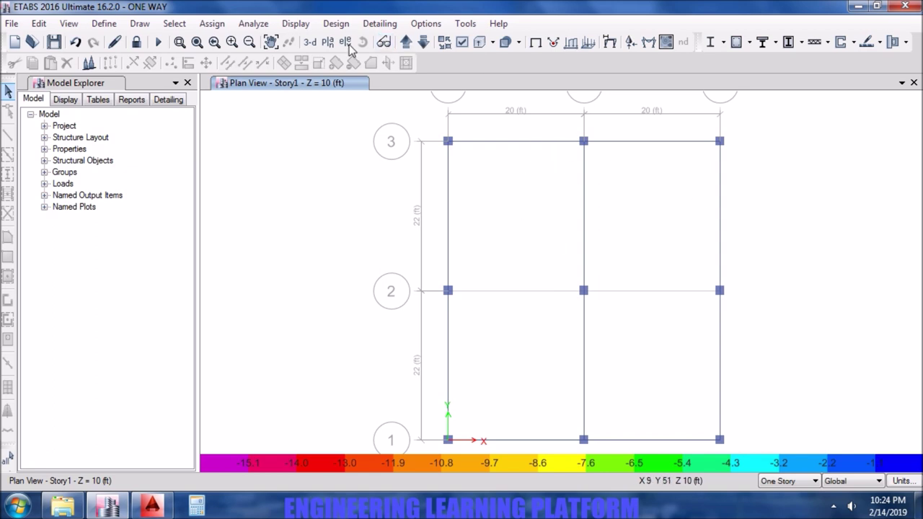
Unlock the model, discarding analysis results, and start drawing a Layer A design strip.
left_click(136, 42)
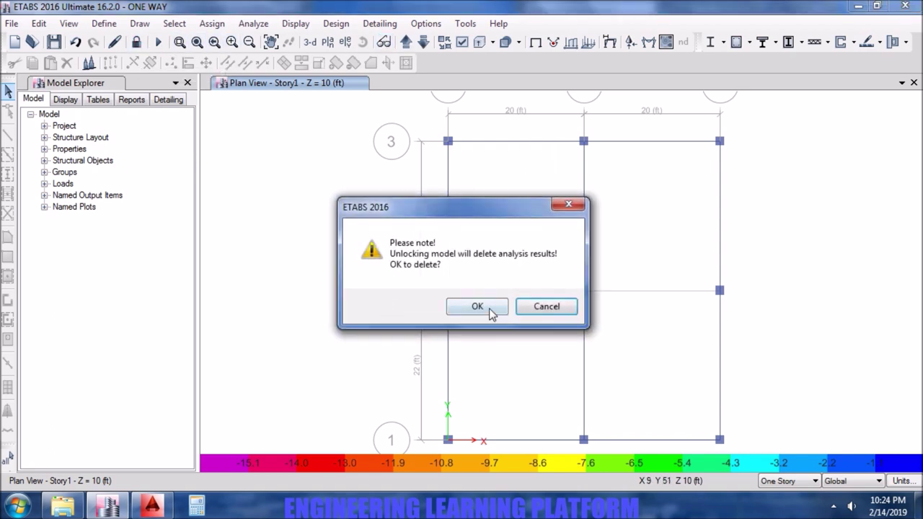
left_click(488, 310)
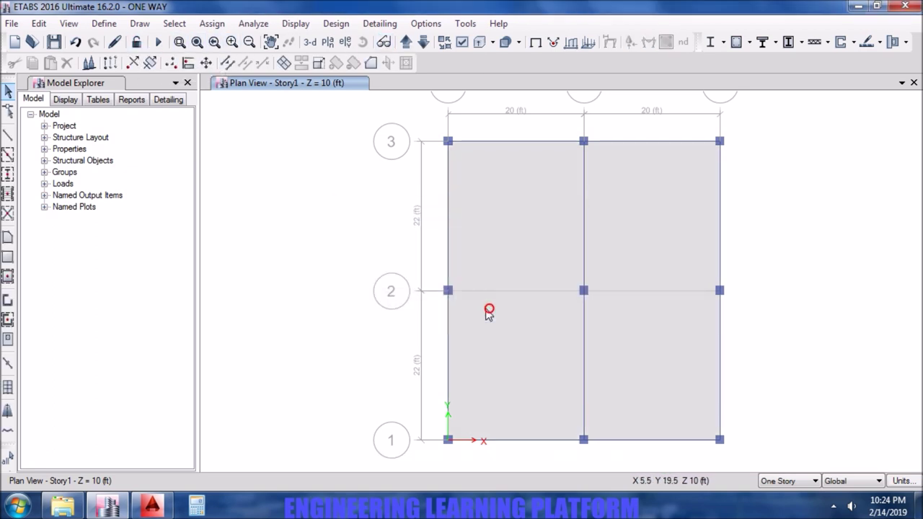
left_click(7, 412)
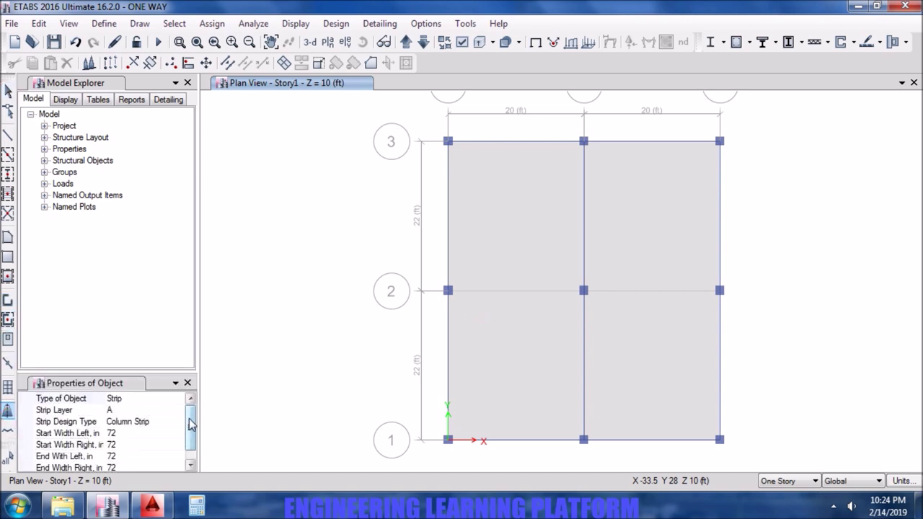
left_click_drag(189, 418, 191, 449)
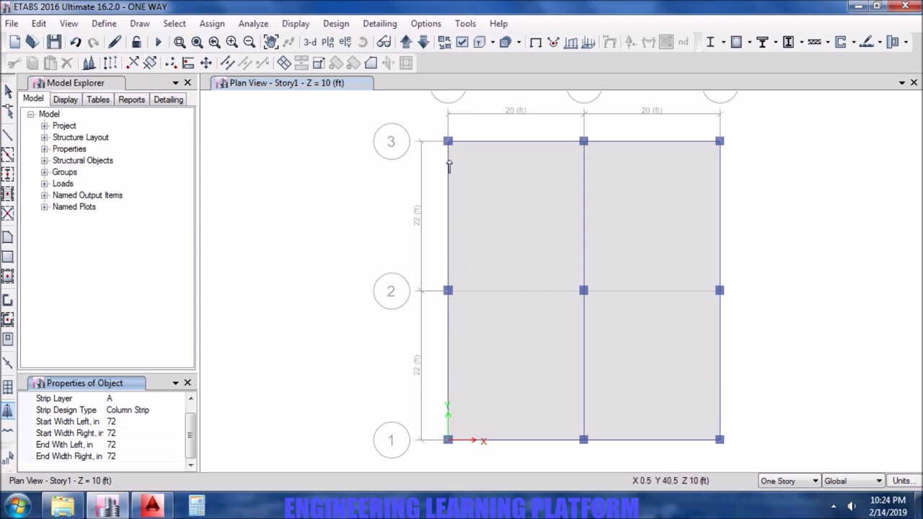
Multiply 22 by 12 in Calculator to get 264 inches, then close it.
left_click(197, 506)
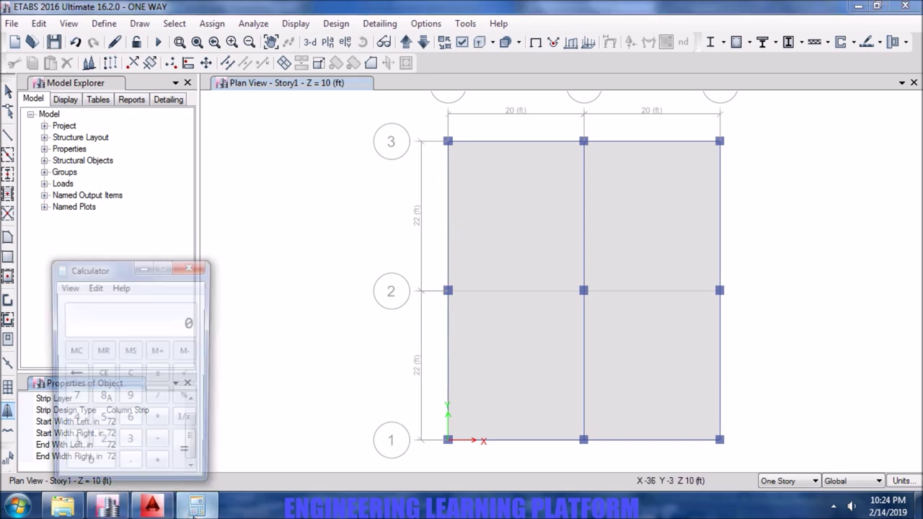
left_click_drag(100, 272, 102, 202)
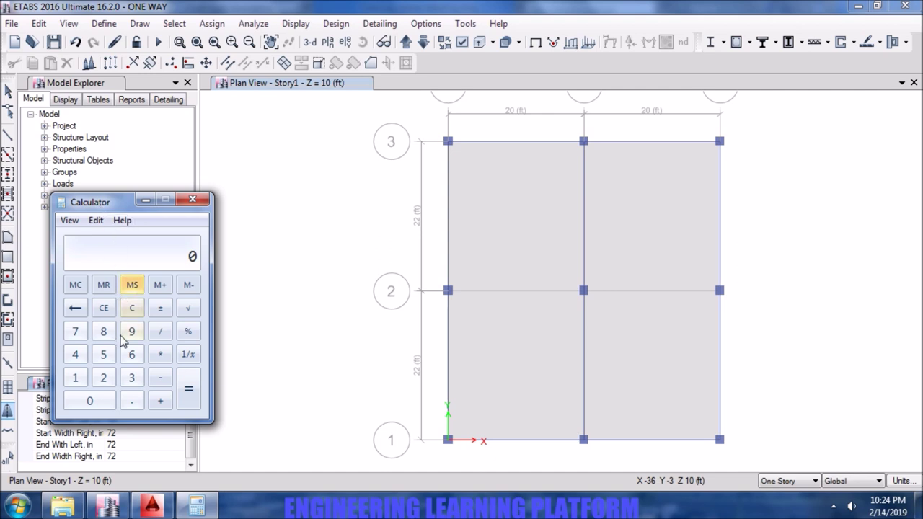
double_click(105, 380)
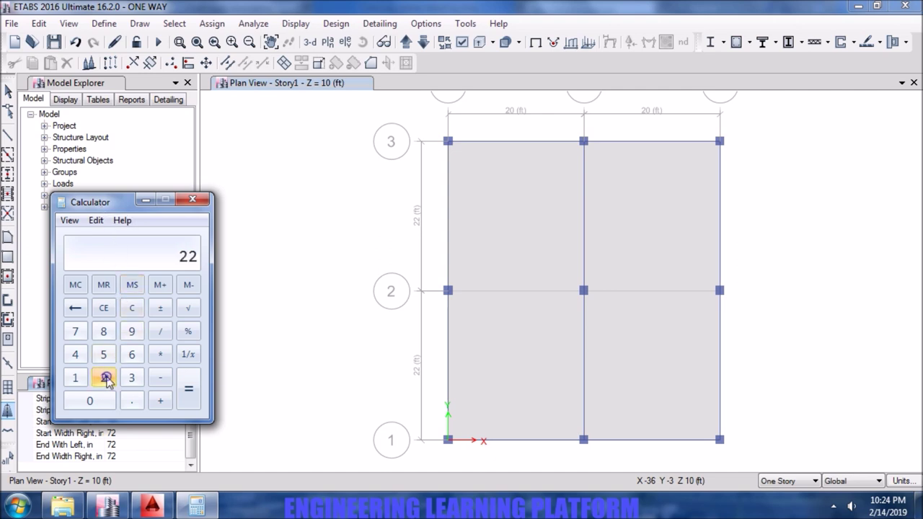
left_click(164, 356)
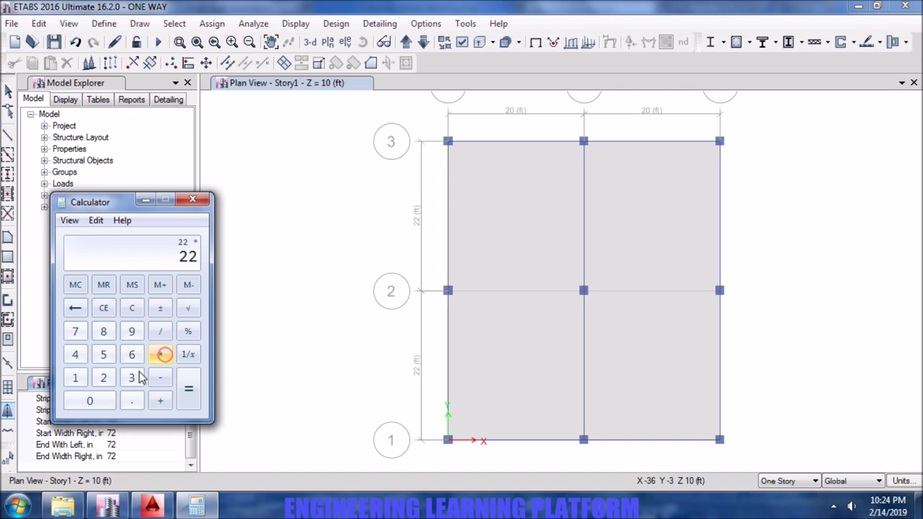
left_click(79, 378)
left_click(102, 382)
left_click(188, 388)
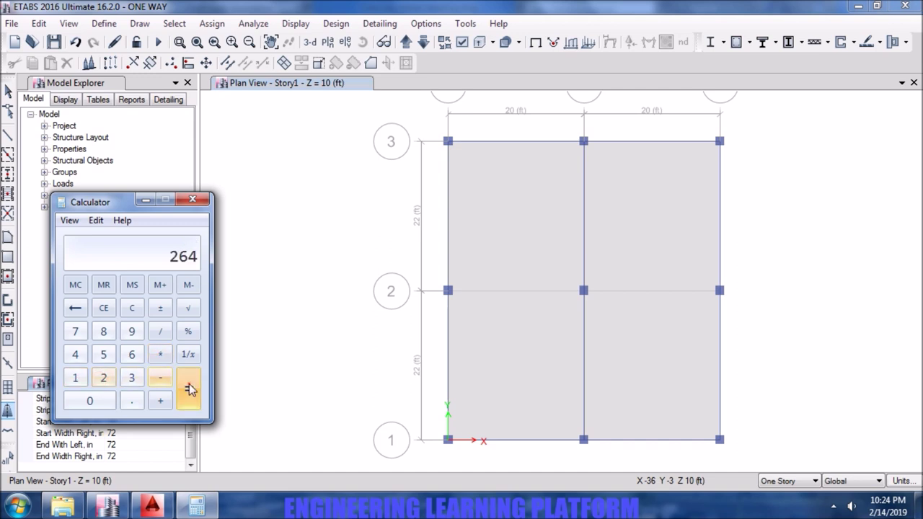
left_click(194, 199)
Set the start and end, left and right strip widths all to 264 inches.
left_click(127, 424)
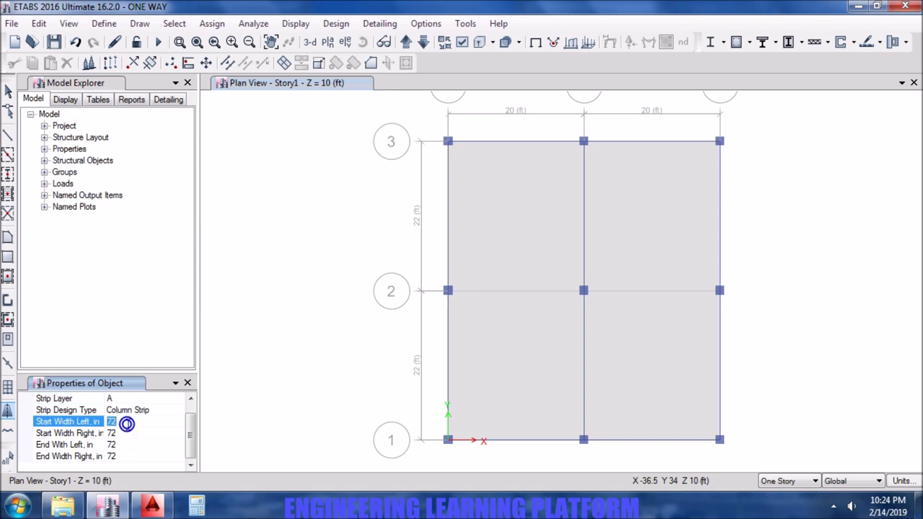
type("264")
left_click(131, 434)
type("2")
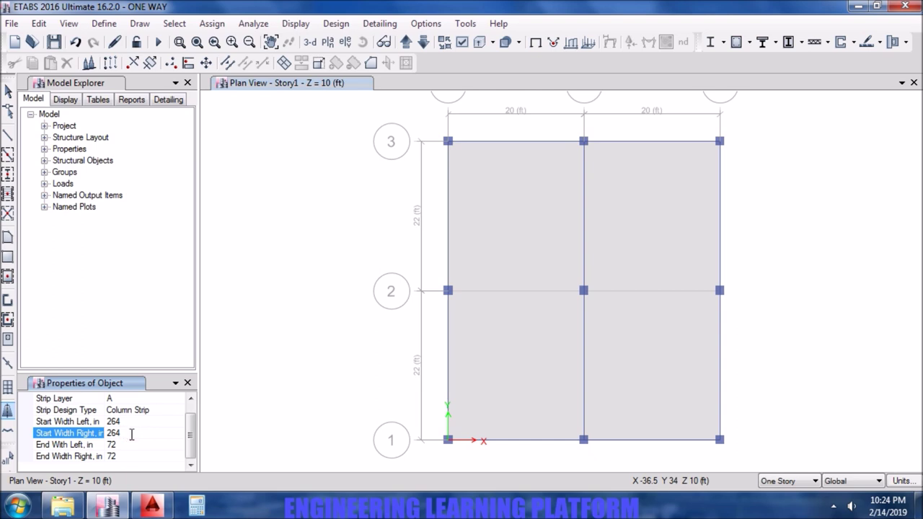
left_click(153, 447)
type("264")
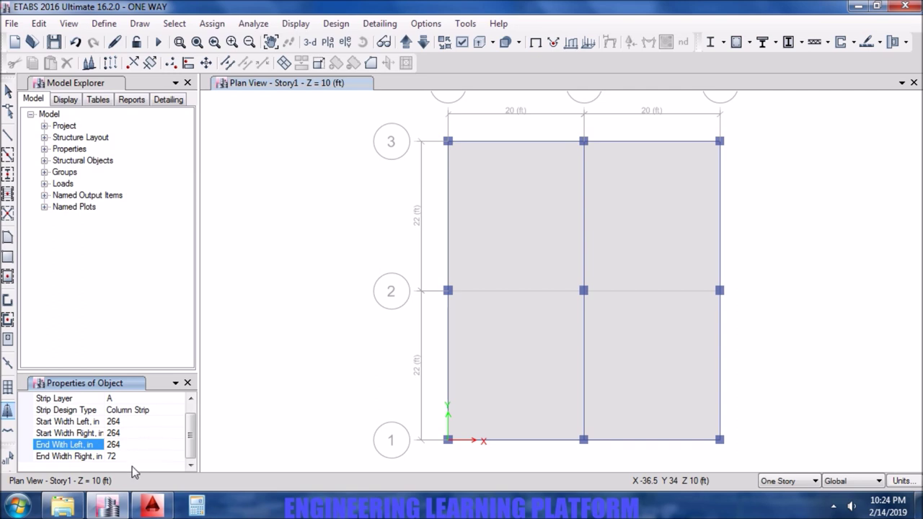
left_click(132, 454)
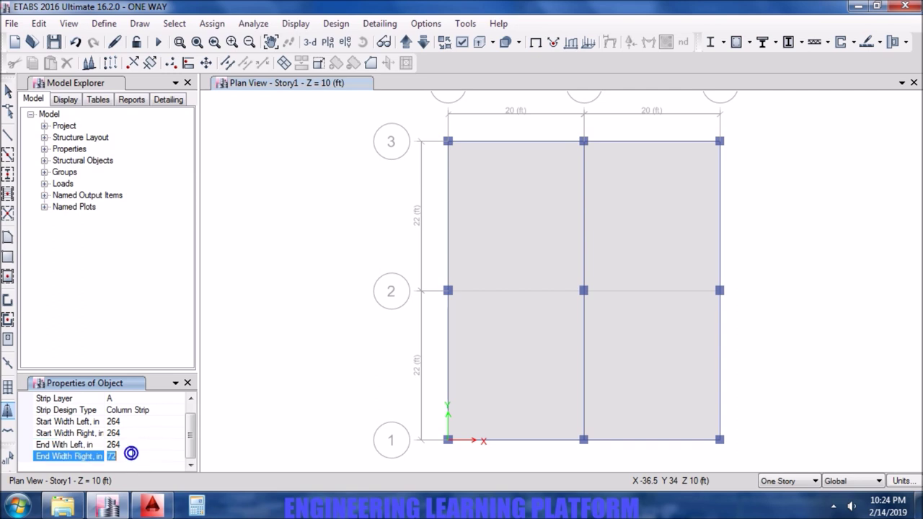
type("264")
left_click(137, 433)
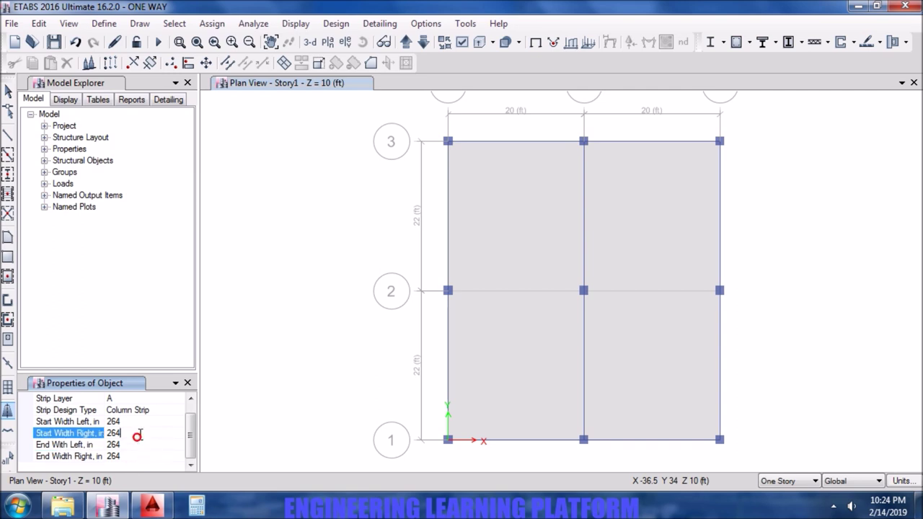
Draw the column strip along grid 2 from point A-2 to C-2.
left_click(446, 291)
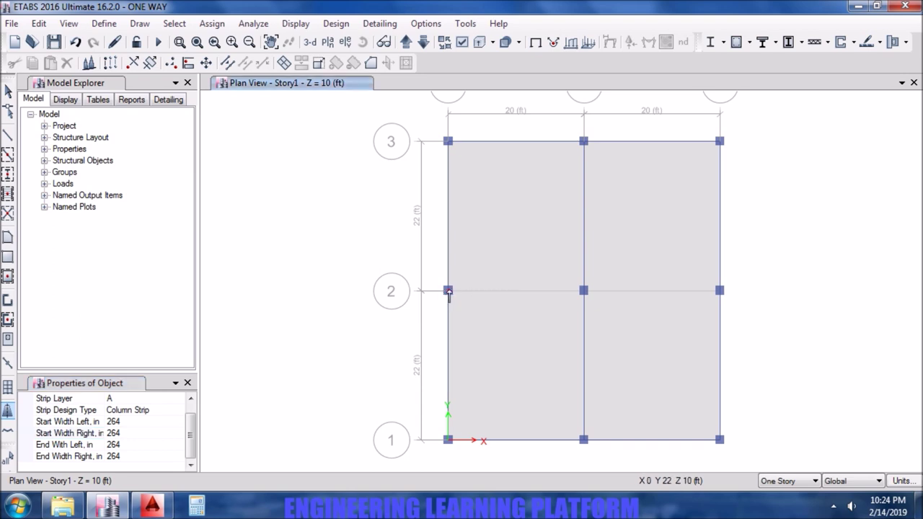
double_click(719, 291)
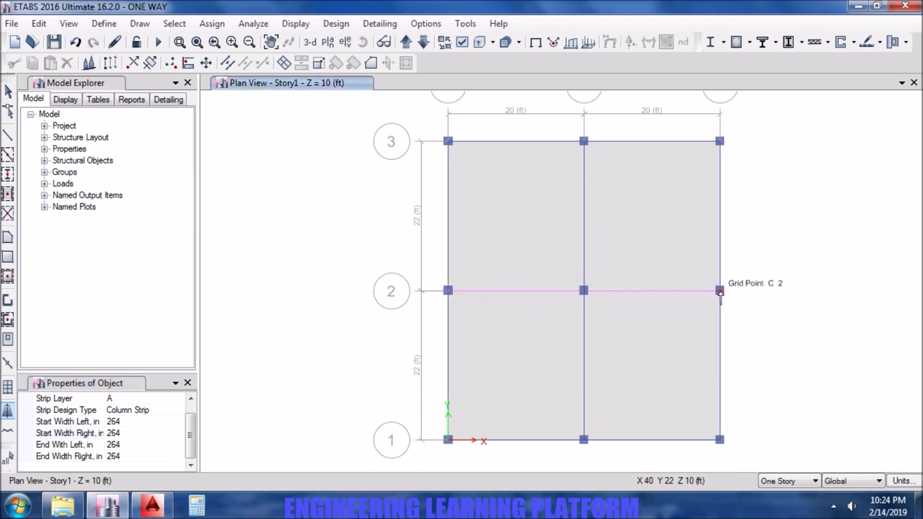
left_click(462, 43)
Show design strip widths as a hatched band, exit strip drawing, and rerun the analysis.
left_click(485, 51)
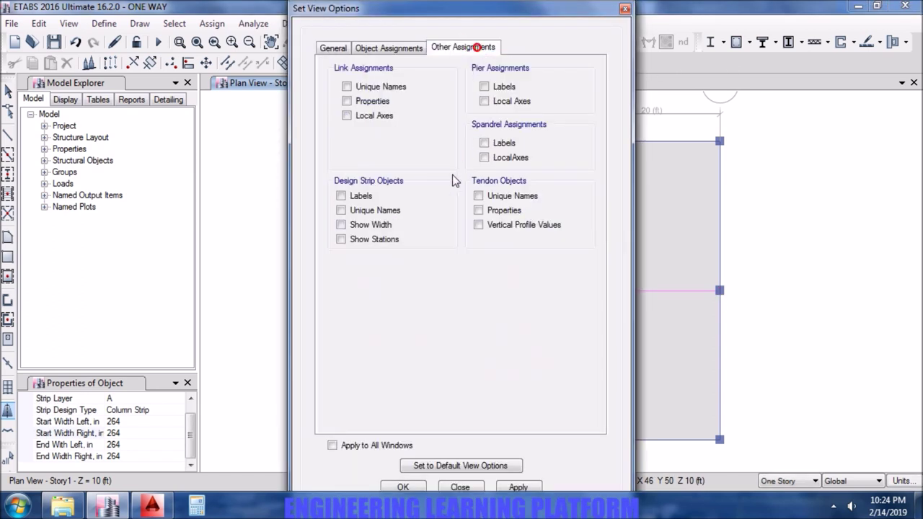
left_click(340, 224)
left_click(517, 487)
left_click(460, 488)
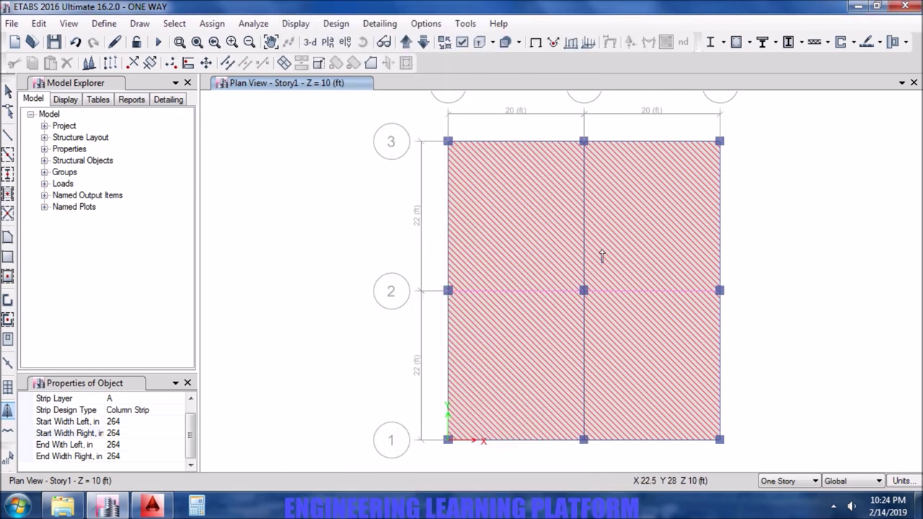
key("Escape")
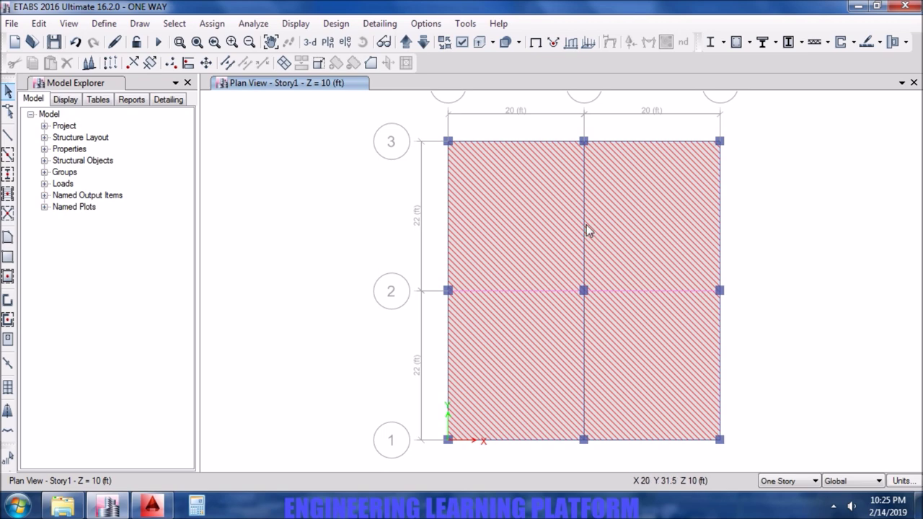
left_click(860, 45)
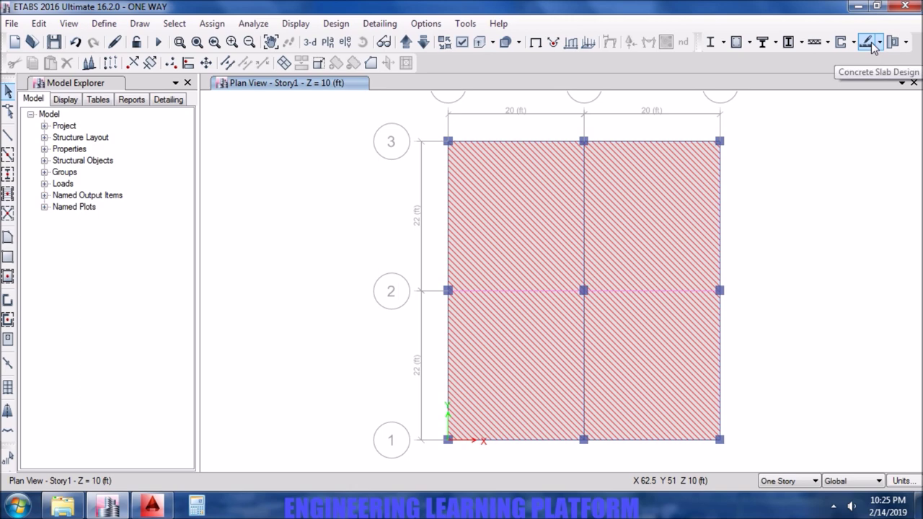
left_click(157, 42)
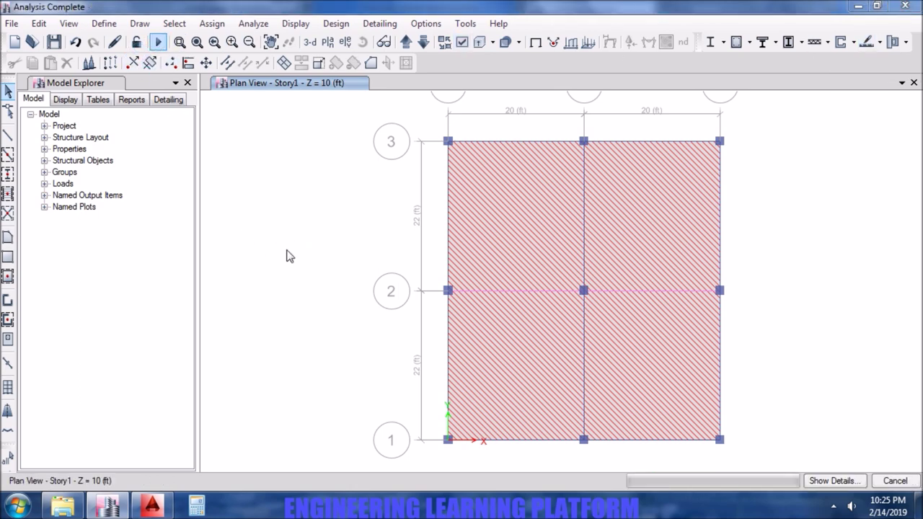
Run the concrete slab design, giving top max 0.2557 and bottom max 0.1565 in²/ft.
left_click(864, 42)
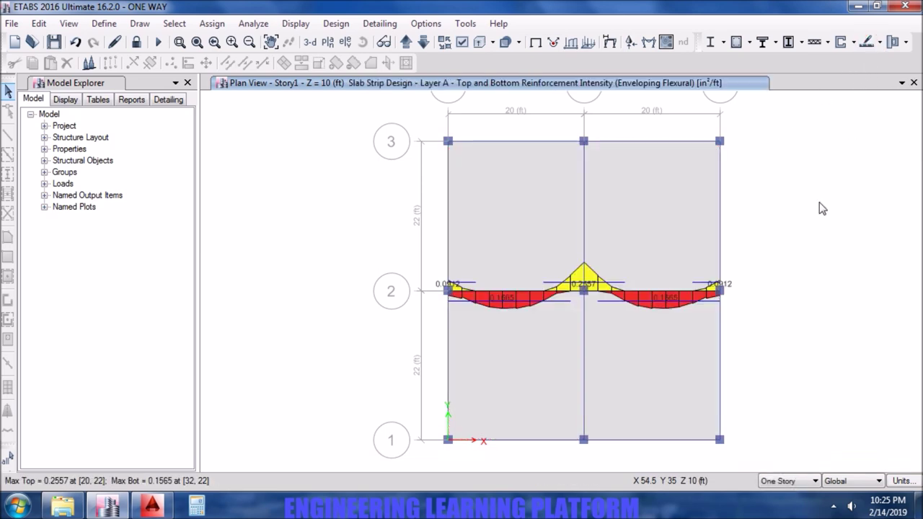
Display strip flexural design as #3 bar counts top and bottom, with no diagram fill.
left_click(877, 43)
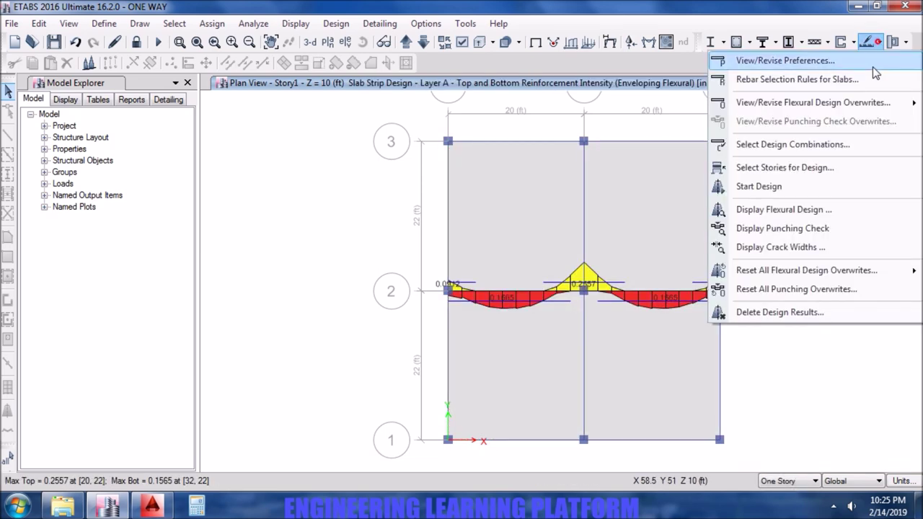
left_click(865, 209)
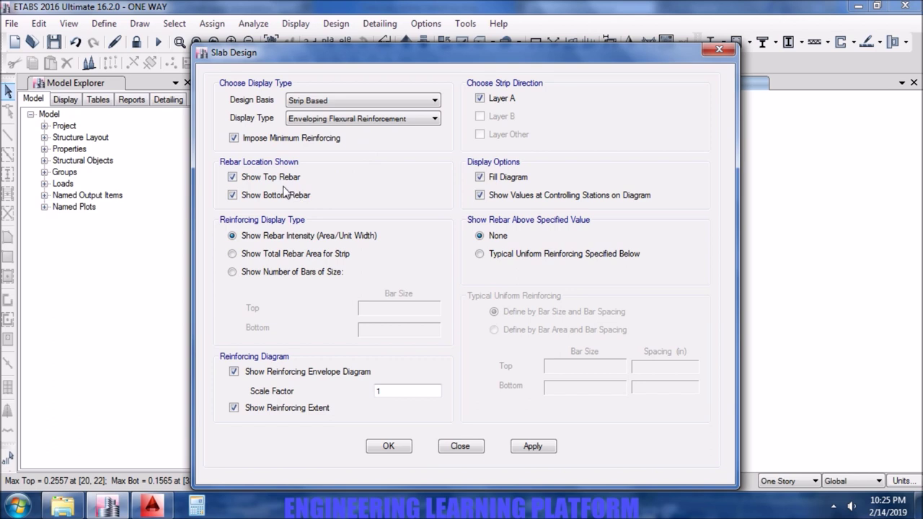
left_click(291, 271)
left_click(385, 309)
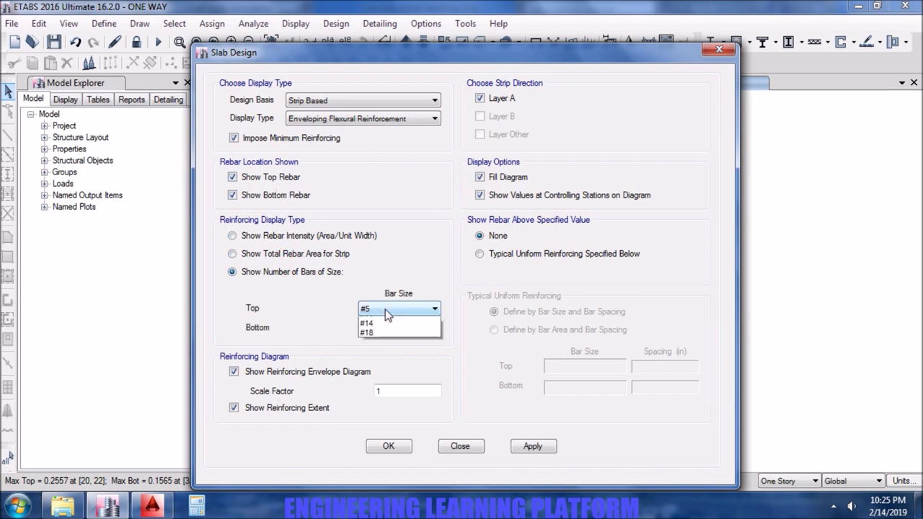
left_click(385, 332)
left_click(385, 329)
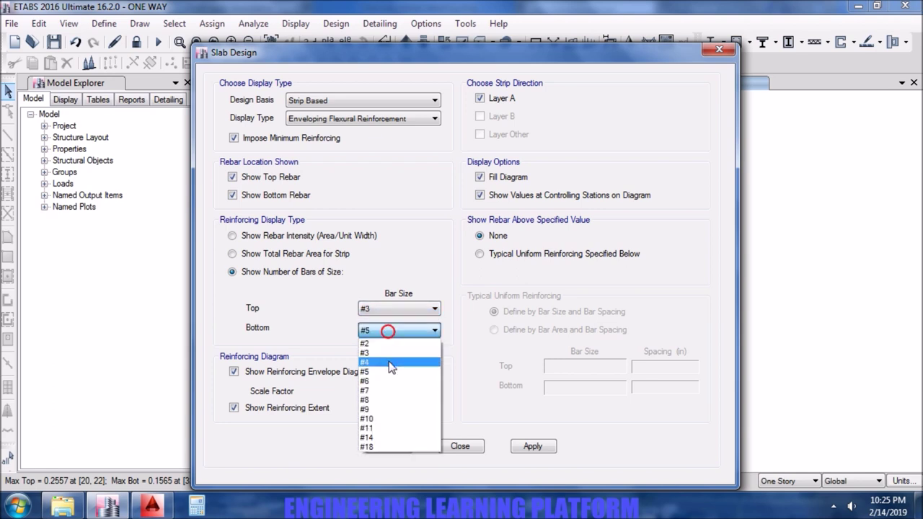
left_click(390, 353)
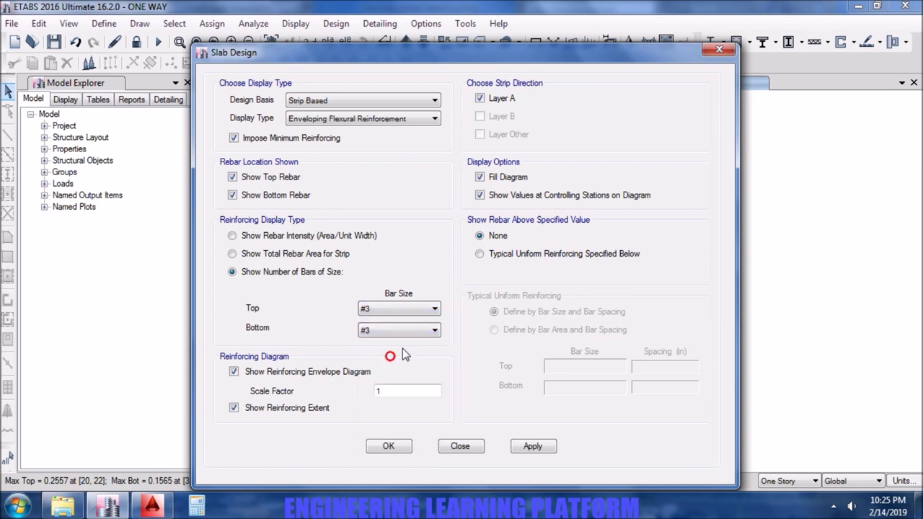
left_click(498, 180)
left_click(519, 450)
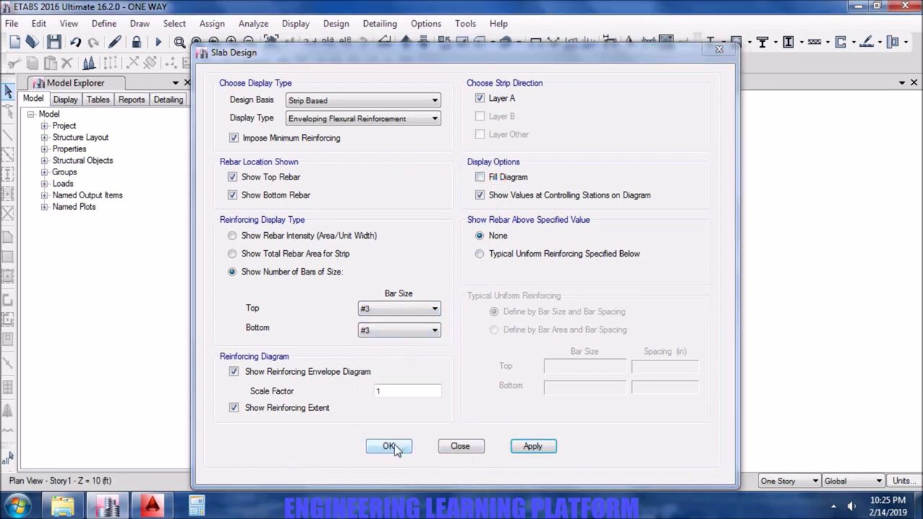
left_click(389, 446)
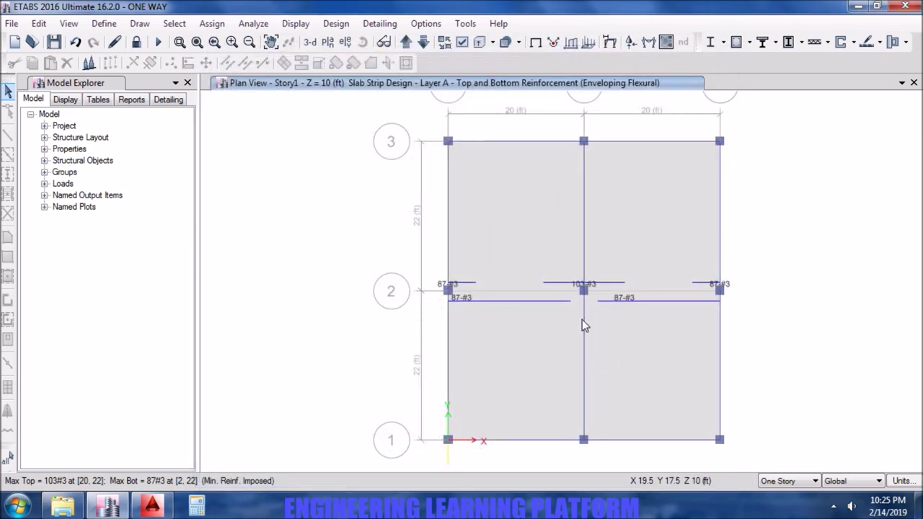
left_click(583, 291)
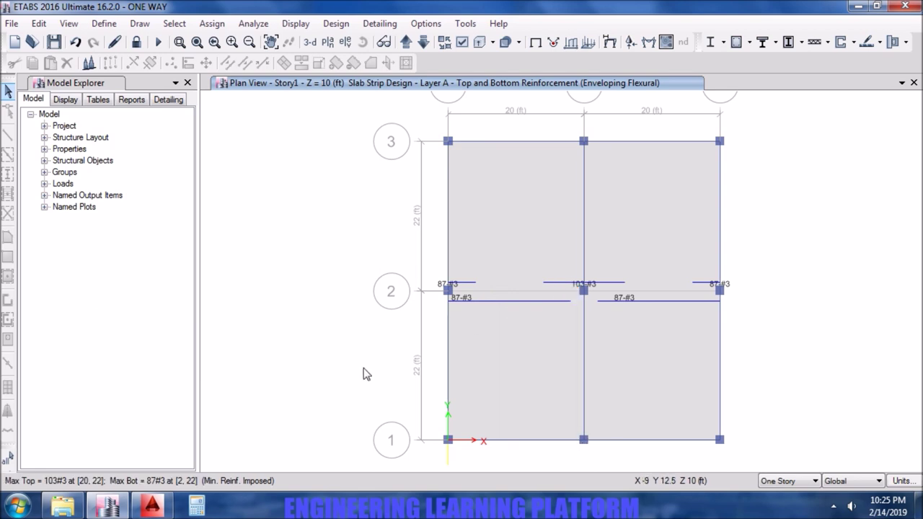
In Calculator, compute the top-bar spacing 44 × 12 ÷ 103 ≈ 5.126 inches.
left_click(196, 506)
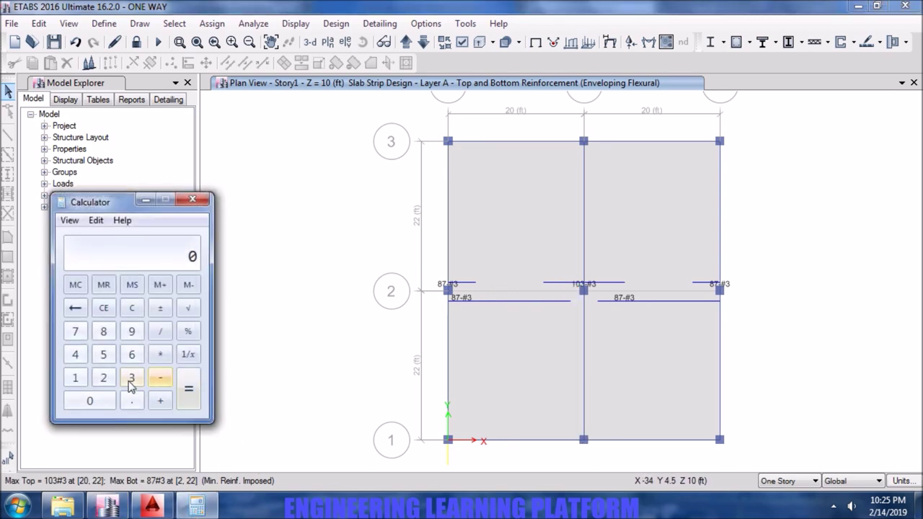
left_click(75, 354)
left_click(75, 354)
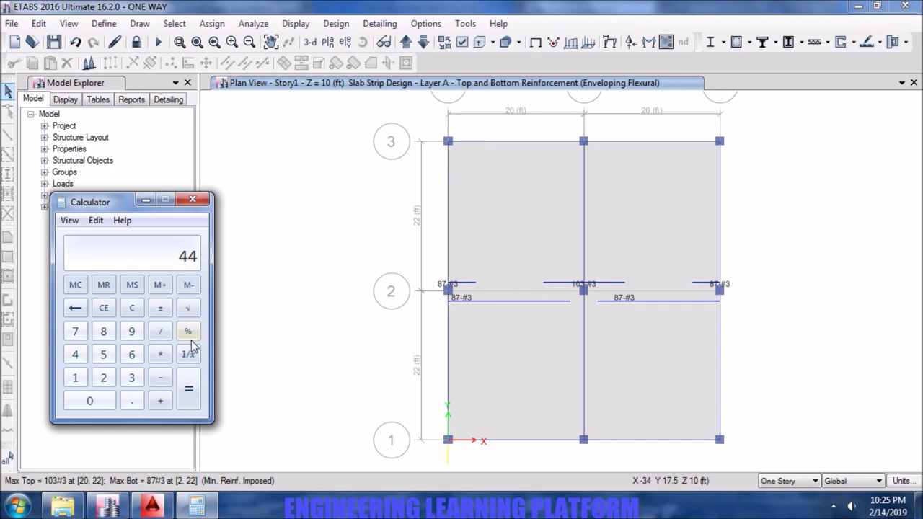
left_click(160, 354)
left_click(75, 377)
left_click(103, 377)
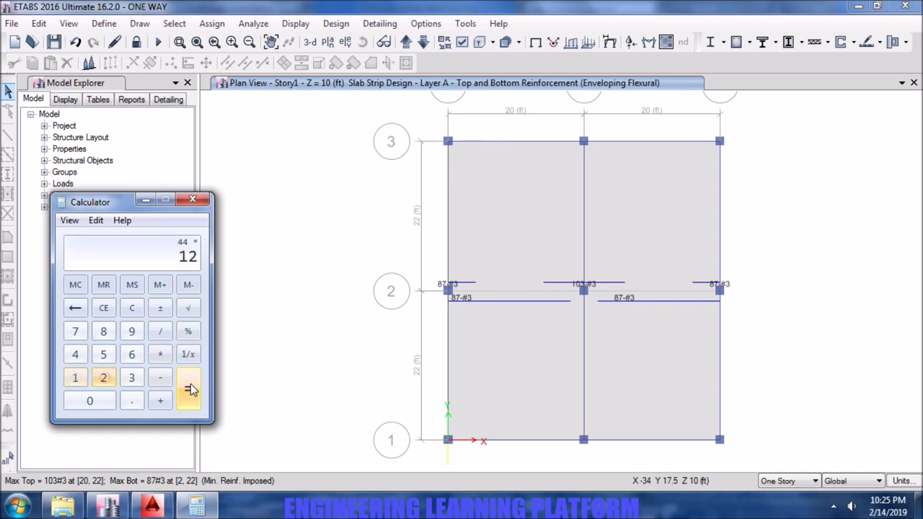
left_click(189, 389)
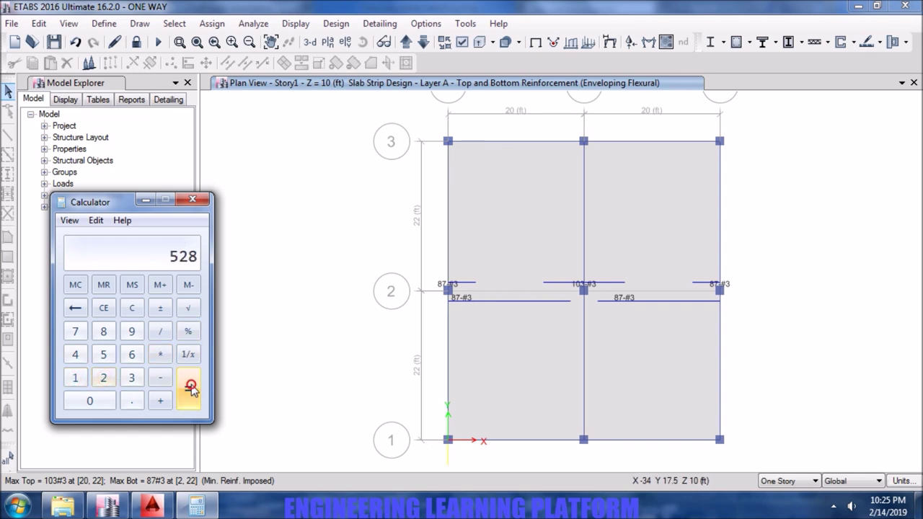
left_click(160, 331)
left_click(75, 377)
left_click(104, 400)
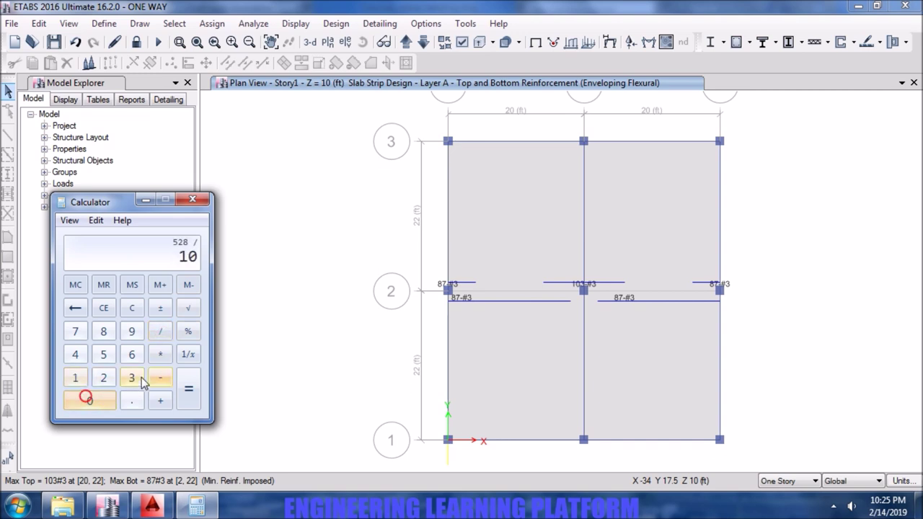
left_click(131, 377)
left_click(189, 389)
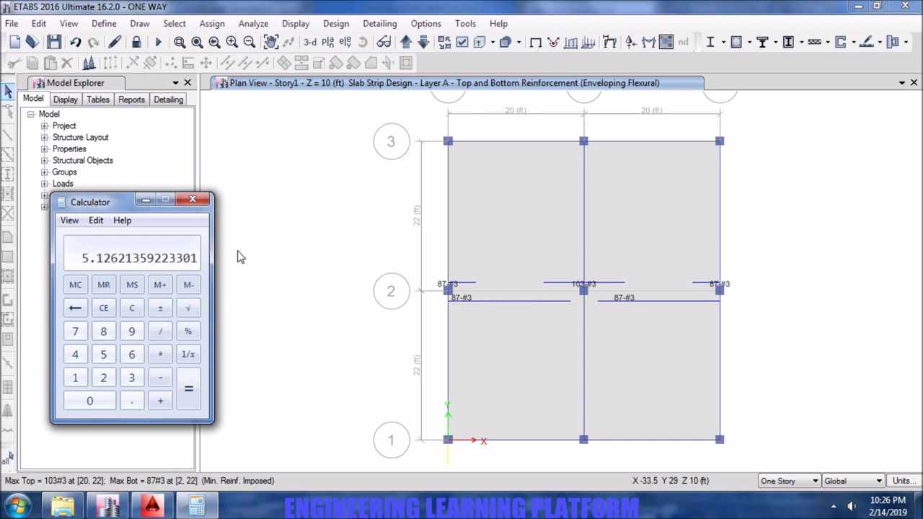
mouse_move(582, 289)
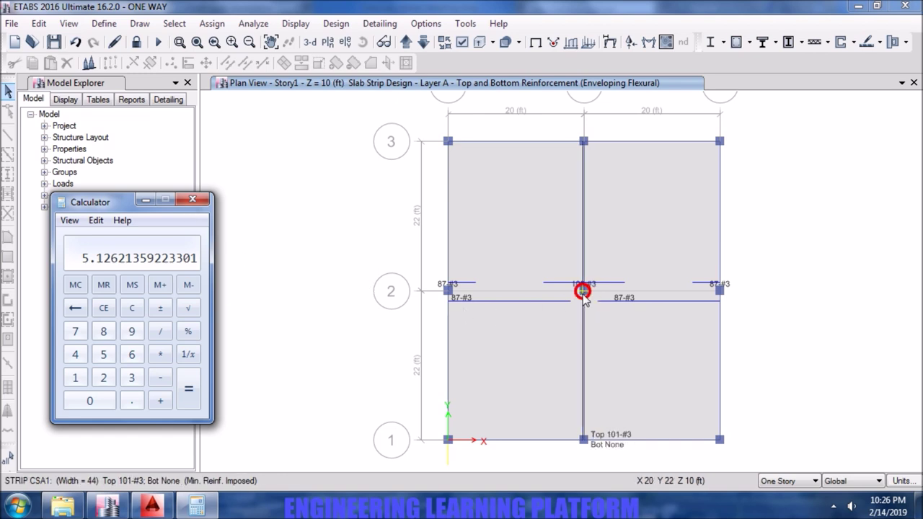
mouse_move(459, 291)
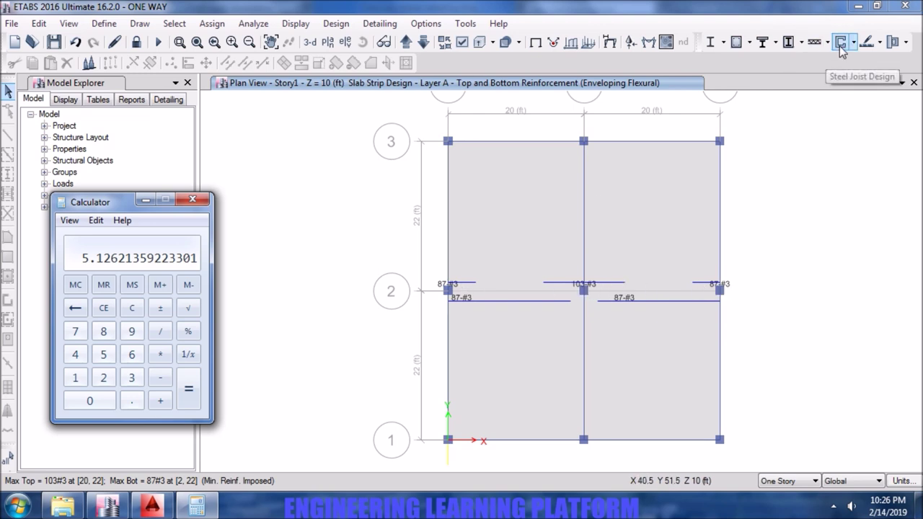
Show only the top reinforcement in the flexural design display.
left_click(879, 42)
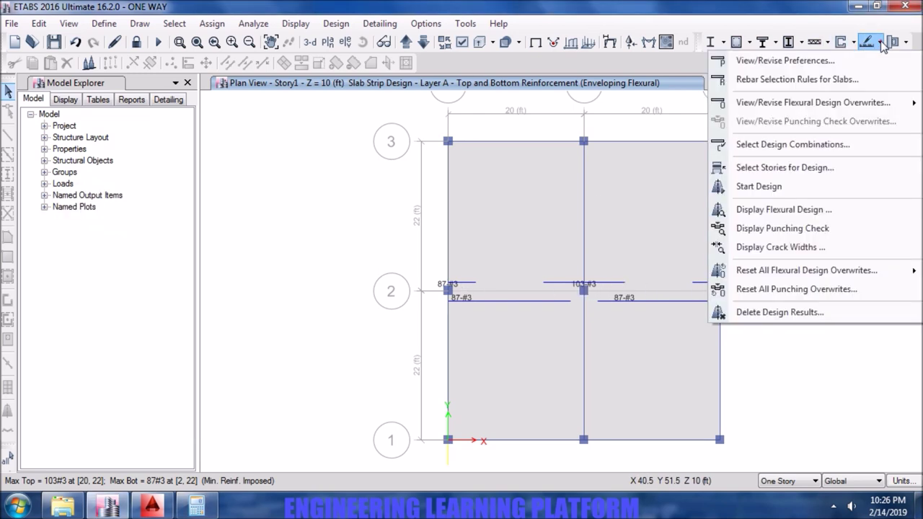
left_click(827, 209)
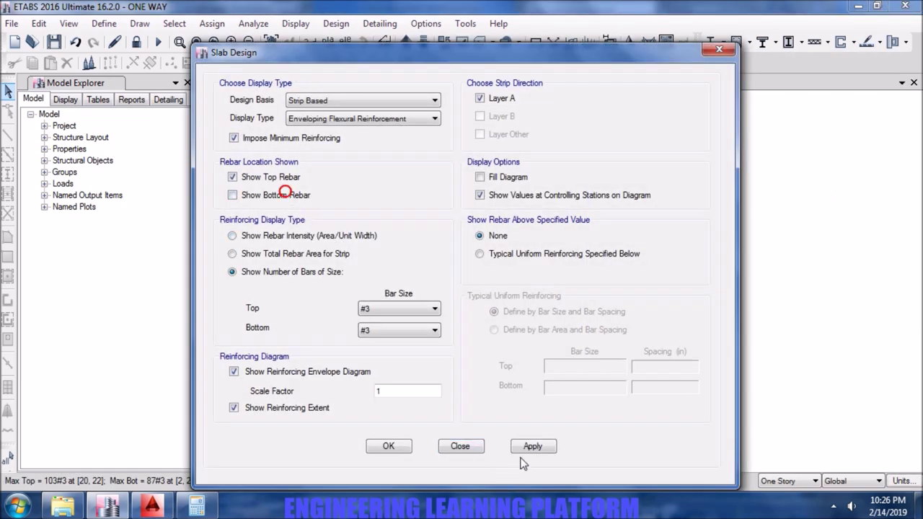
left_click(408, 445)
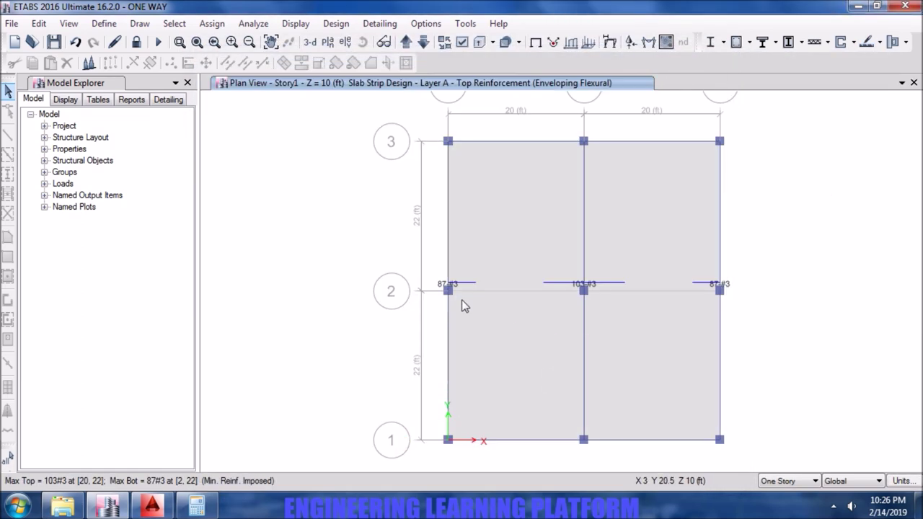
Clear Calculator and recompute the spacing 44 × 12 ÷ 103 ≈ 5.126 inches.
left_click(212, 510)
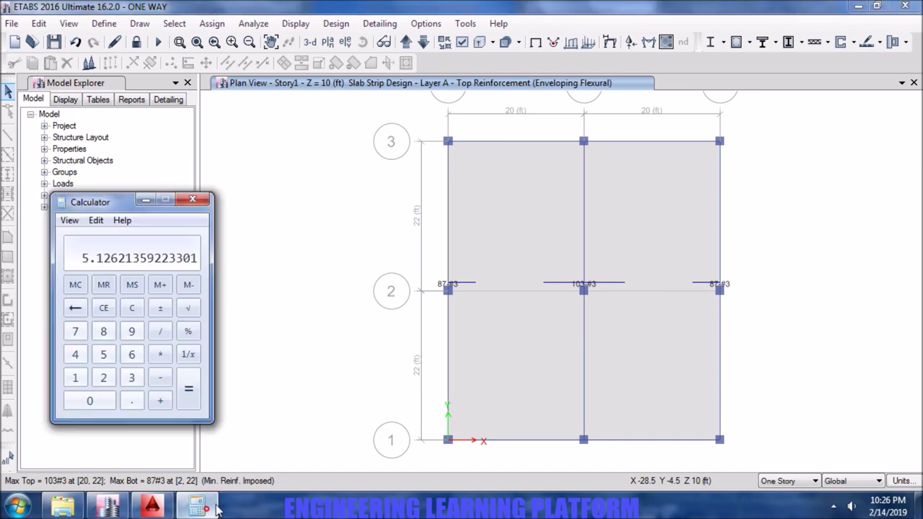
left_click(132, 309)
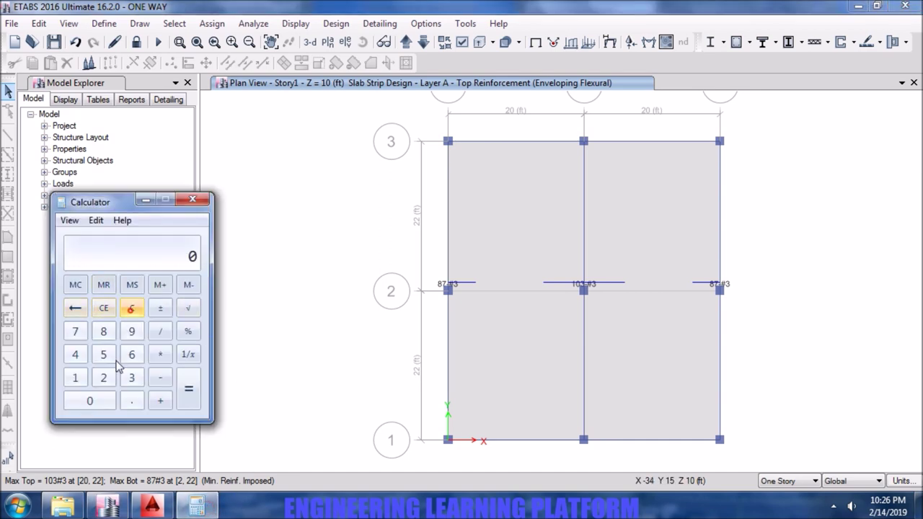
left_click(75, 354)
left_click(75, 354)
left_click(159, 354)
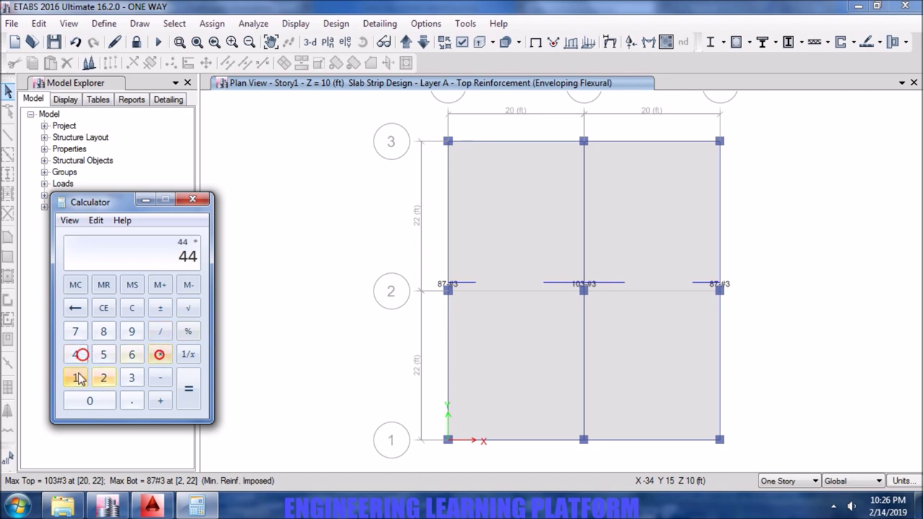
left_click(77, 378)
left_click(103, 377)
left_click(188, 390)
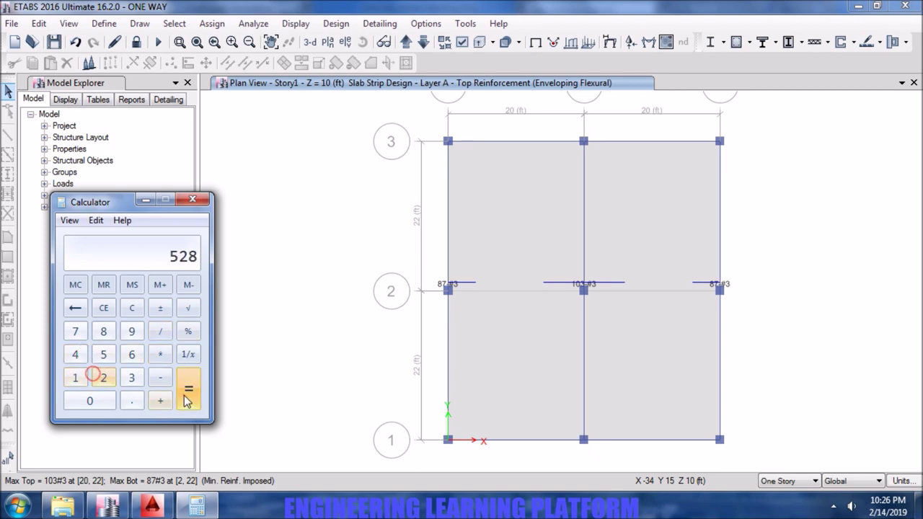
left_click(161, 331)
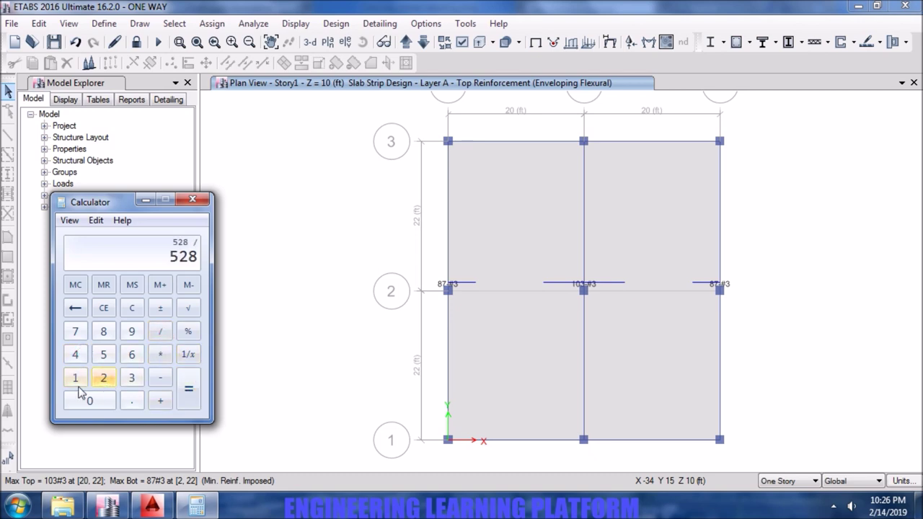
left_click(75, 378)
left_click(88, 398)
left_click(131, 378)
left_click(186, 393)
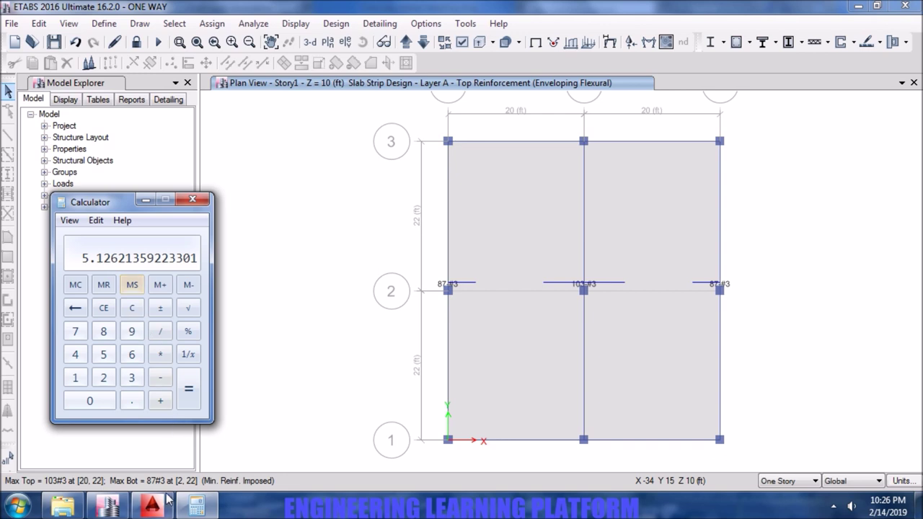
mouse_move(155, 506)
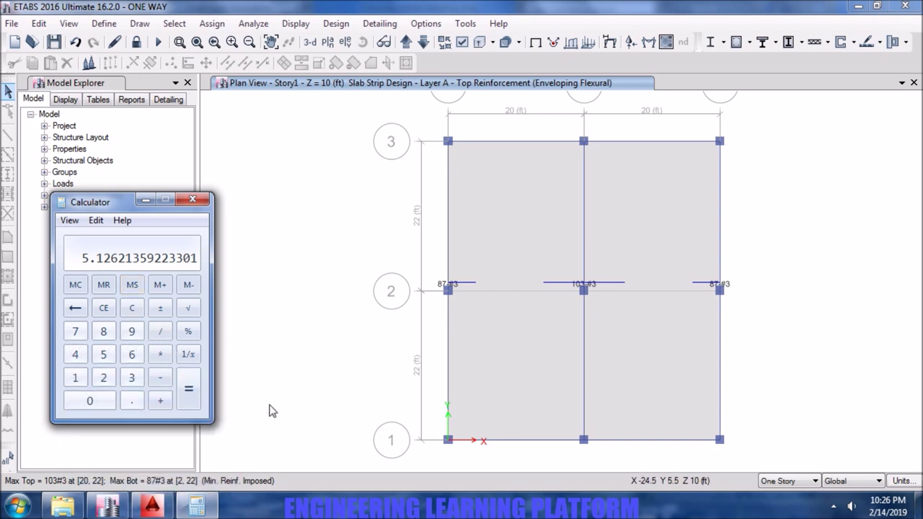
left_click(154, 507)
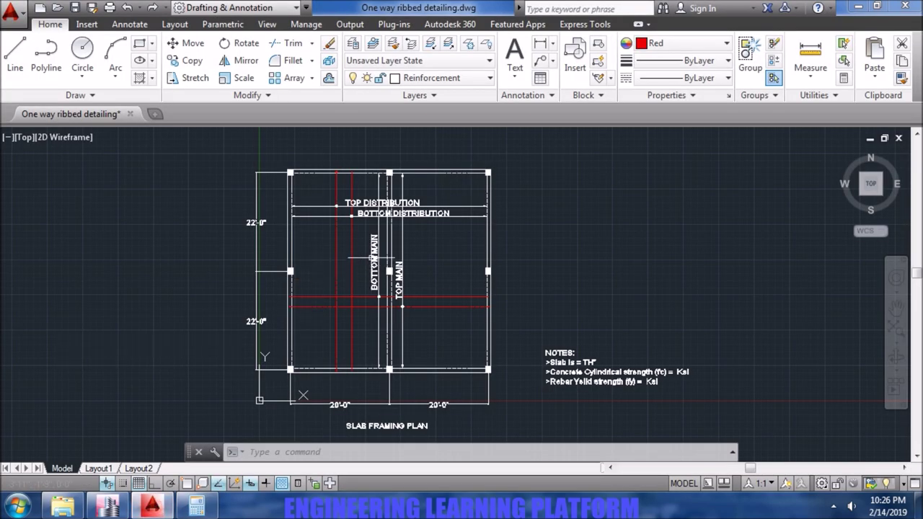
Prefix the vertical TOP MAIN label with #3@5"C/C.
scroll(400, 289, "up", 5)
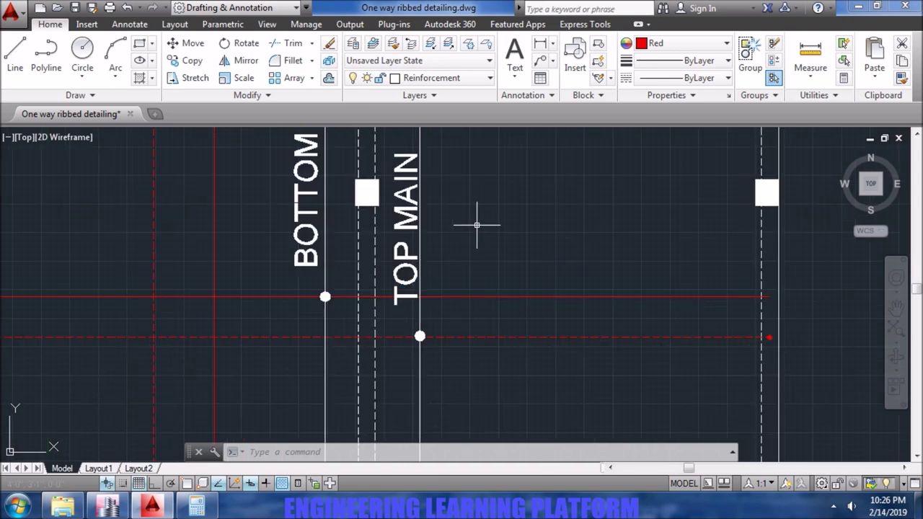
left_click(406, 273)
double_click(406, 273)
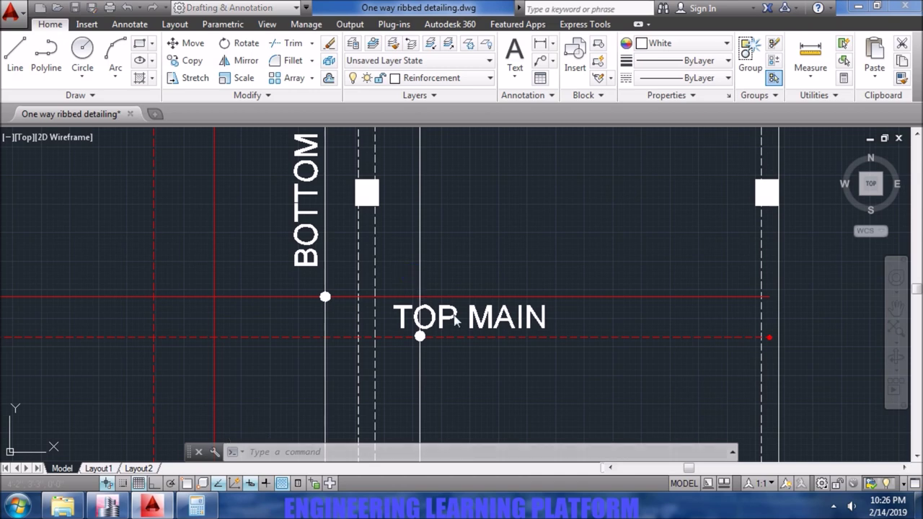
left_click_drag(566, 322, 390, 319)
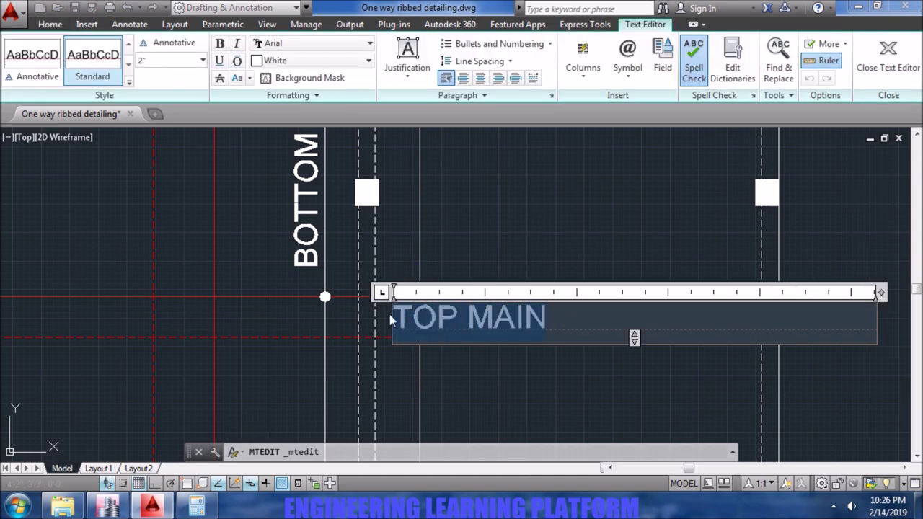
left_click(395, 322)
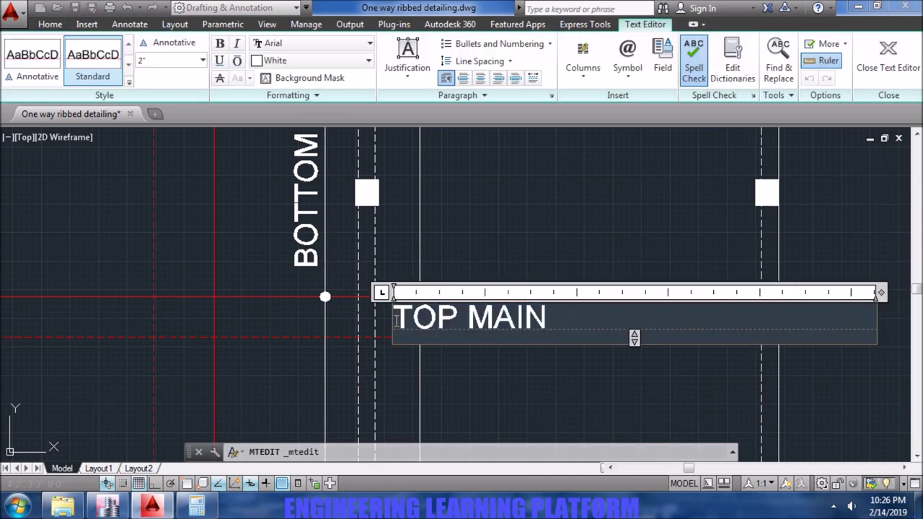
type("#3")
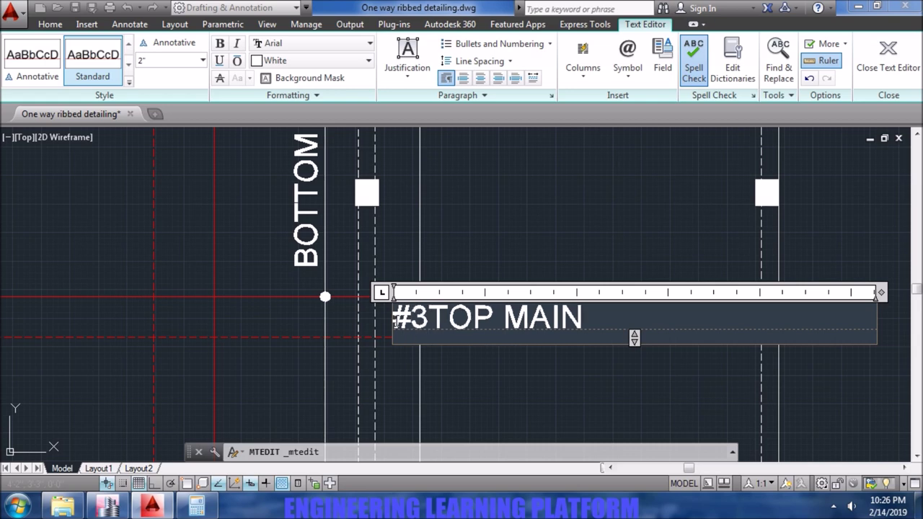
type("@")
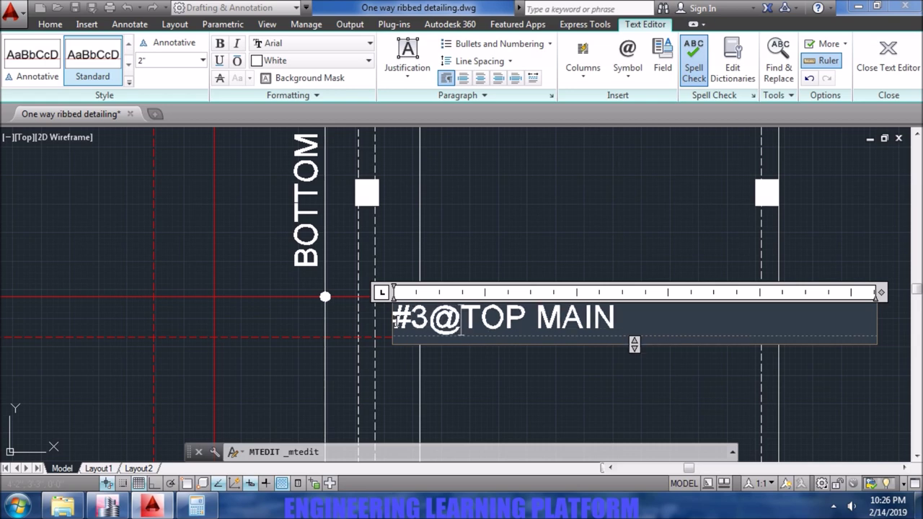
type("5")
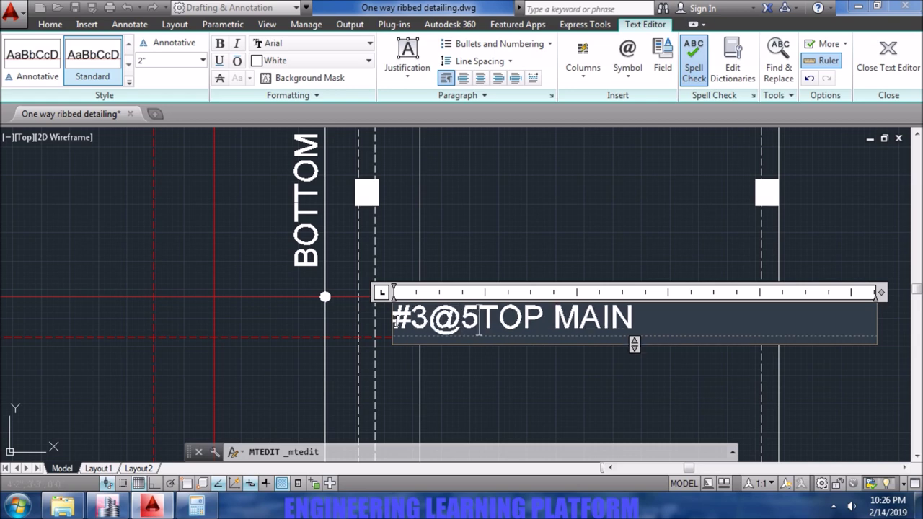
type("\"C/C")
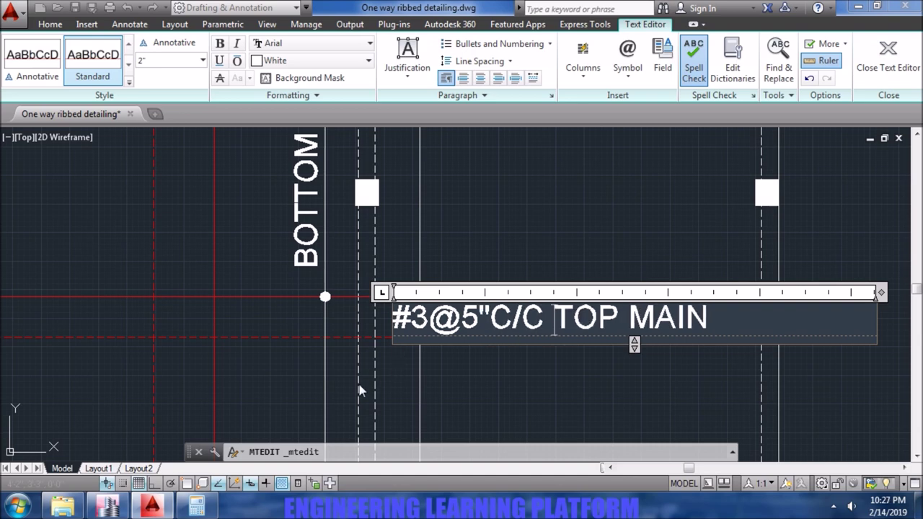
left_click(509, 393)
scroll(509, 383, "down", 3)
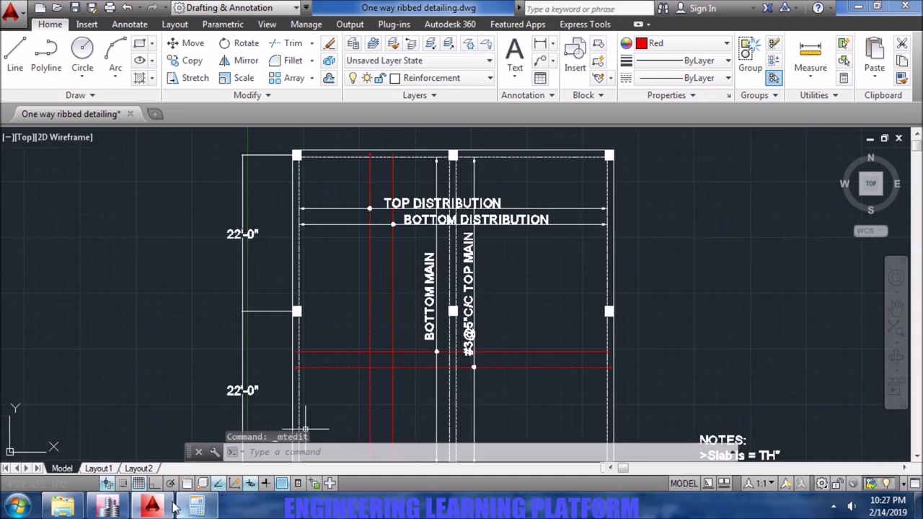
Switch the ETABS flexural design display to show bottom reinforcement only.
left_click(107, 507)
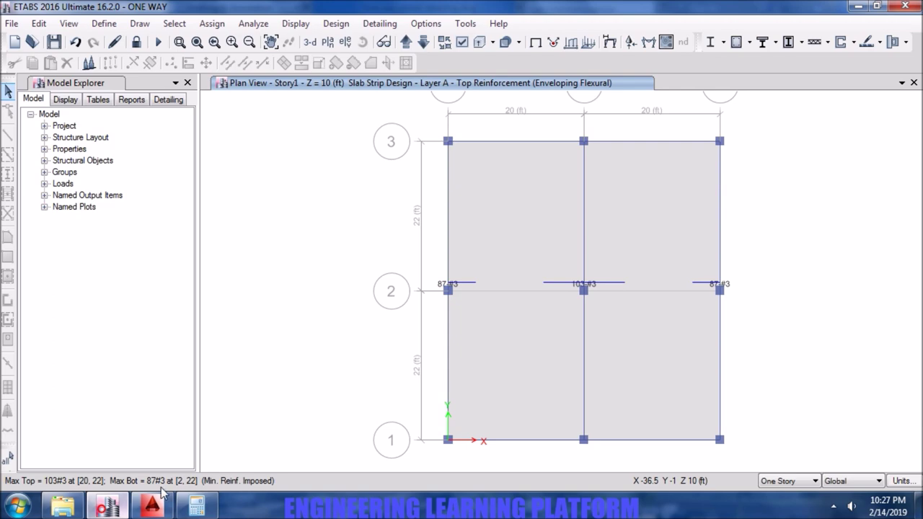
left_click(893, 42)
left_click(808, 210)
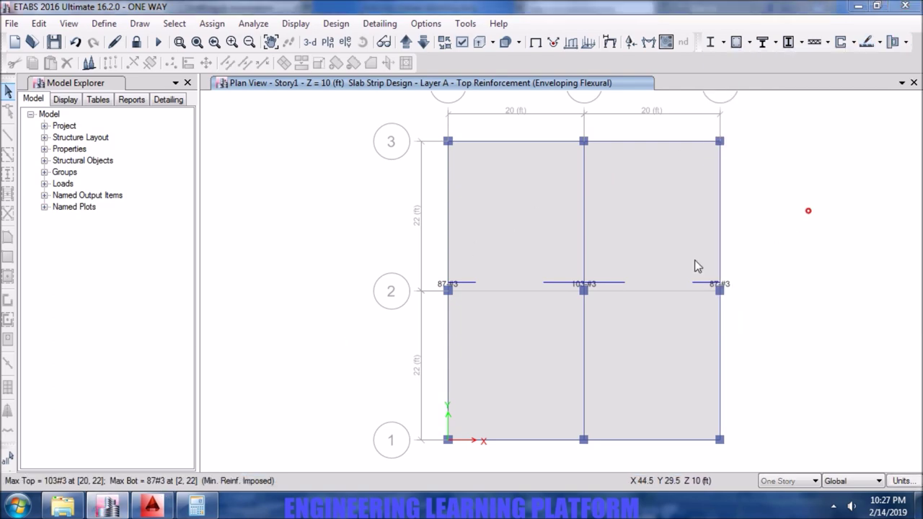
left_click(274, 199)
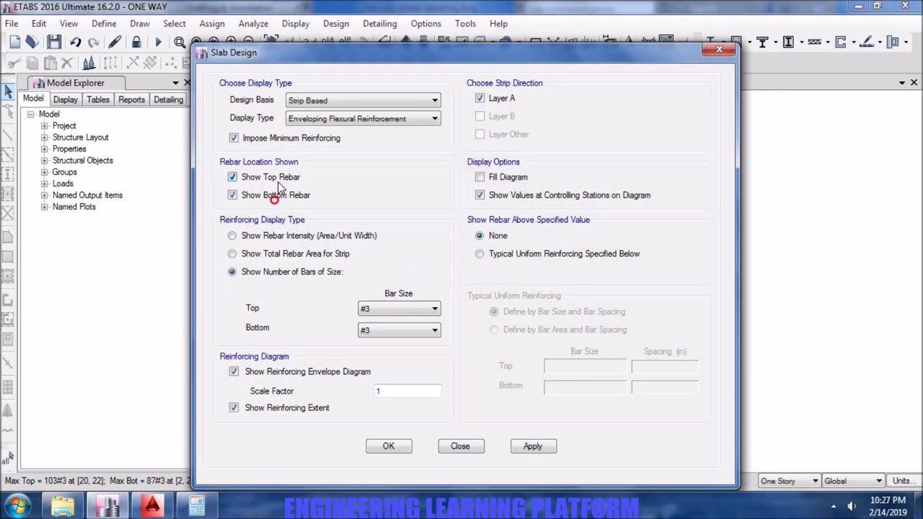
left_click(278, 177)
left_click(533, 446)
left_click(393, 445)
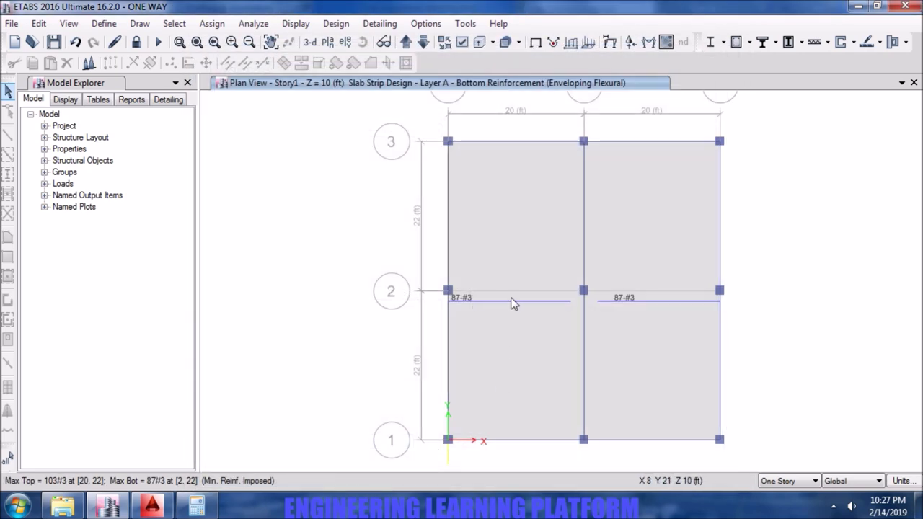
Compute the bottom-bar spacing 44 × 12 ÷ 87 ≈ 6.07 inches, then close Calculator.
left_click(196, 507)
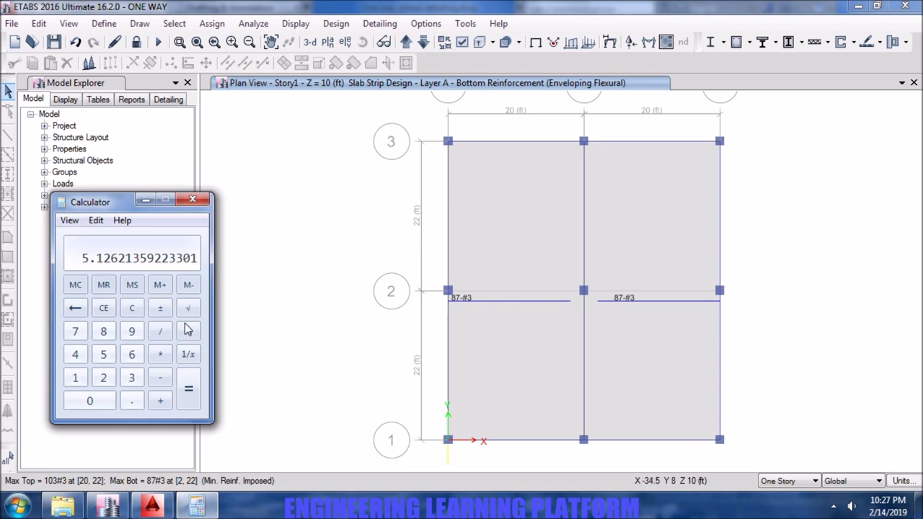
left_click(130, 309)
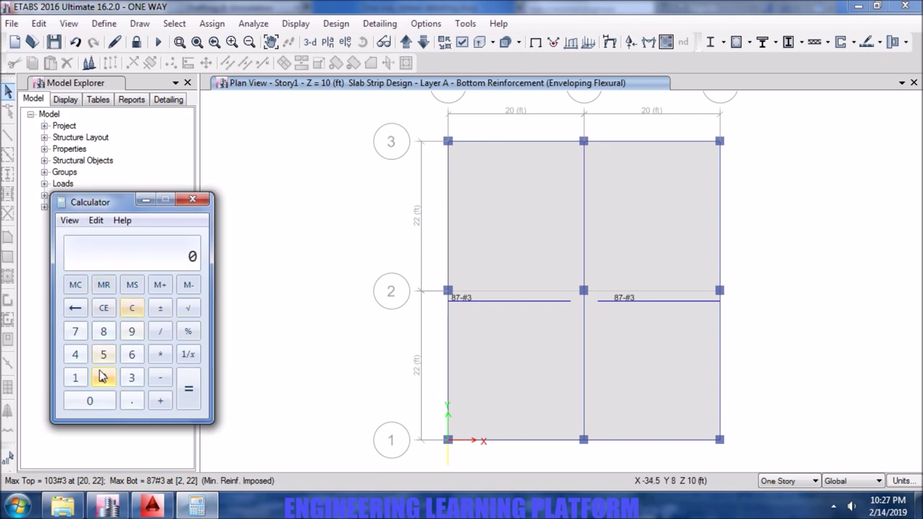
double_click(75, 354)
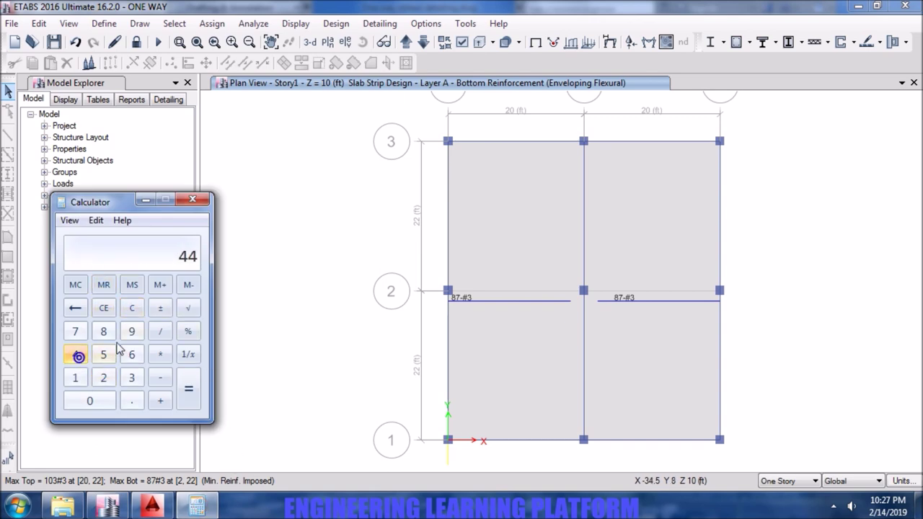
left_click(160, 353)
left_click(75, 377)
left_click(103, 377)
left_click(186, 387)
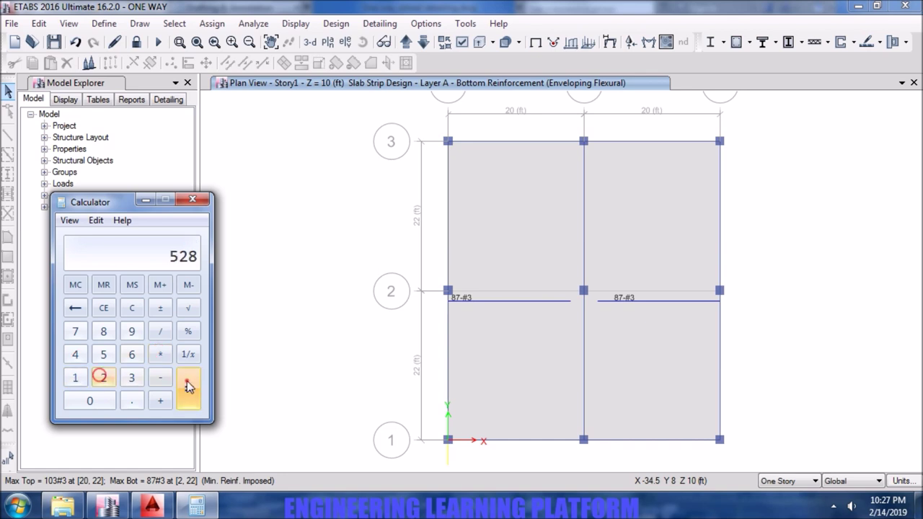
left_click(160, 330)
left_click(103, 331)
left_click(75, 330)
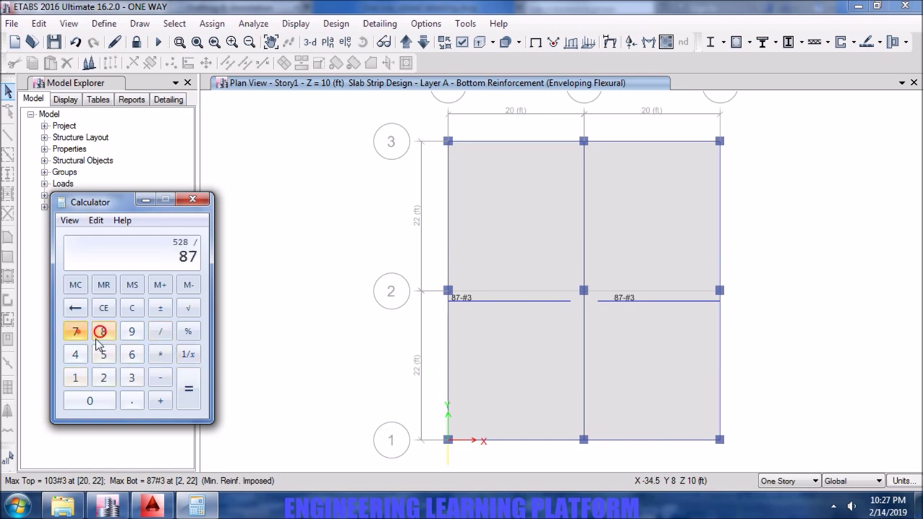
left_click(187, 390)
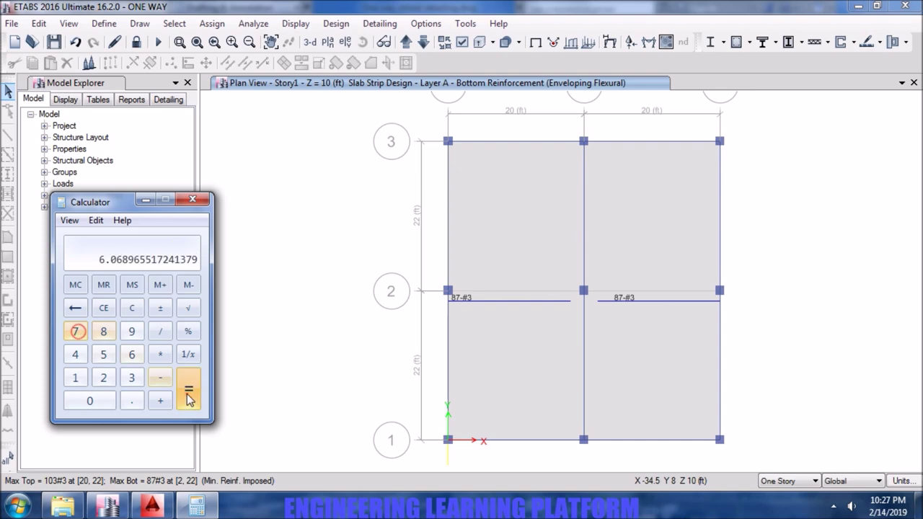
left_click(192, 199)
left_click(152, 505)
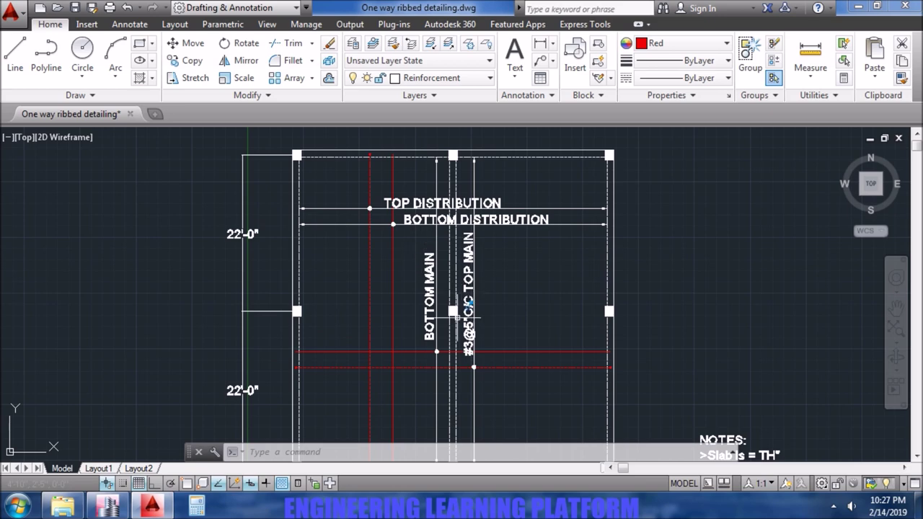
Prefix the BOTTOM MAIN label with #3@6"C/C, then cancel the accidental label move.
scroll(425, 330, "up", 2)
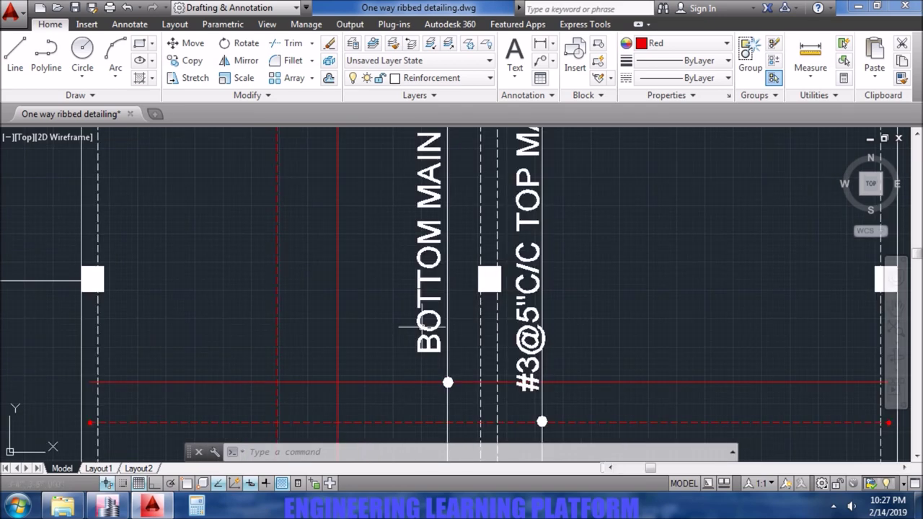
double_click(425, 327)
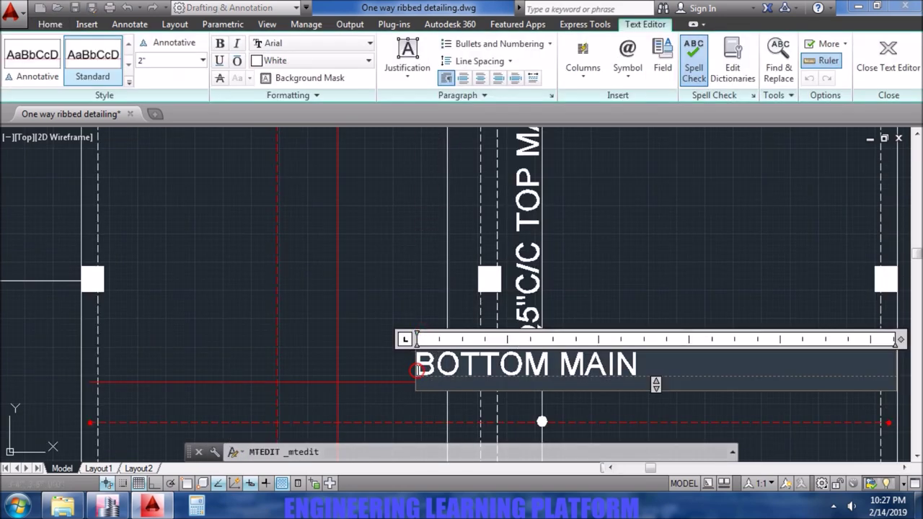
type("I")
key("BackSpace")
type("#3")
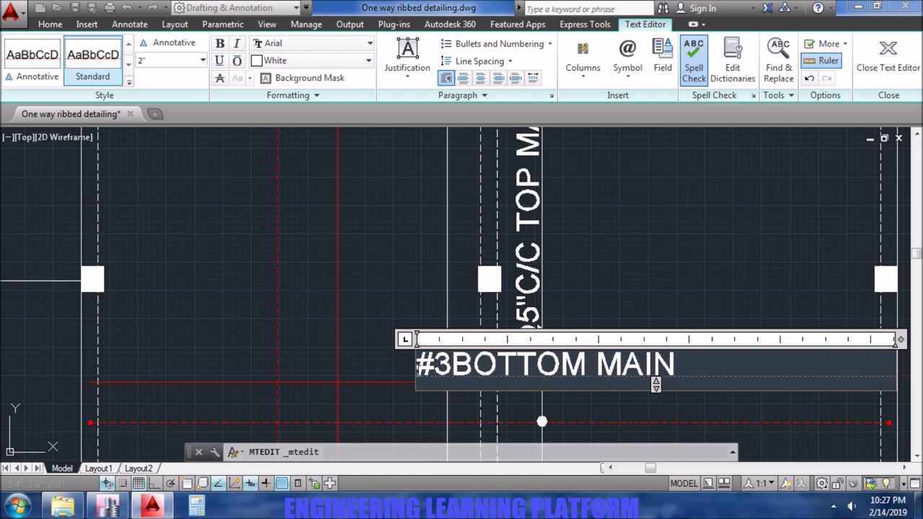
type("@")
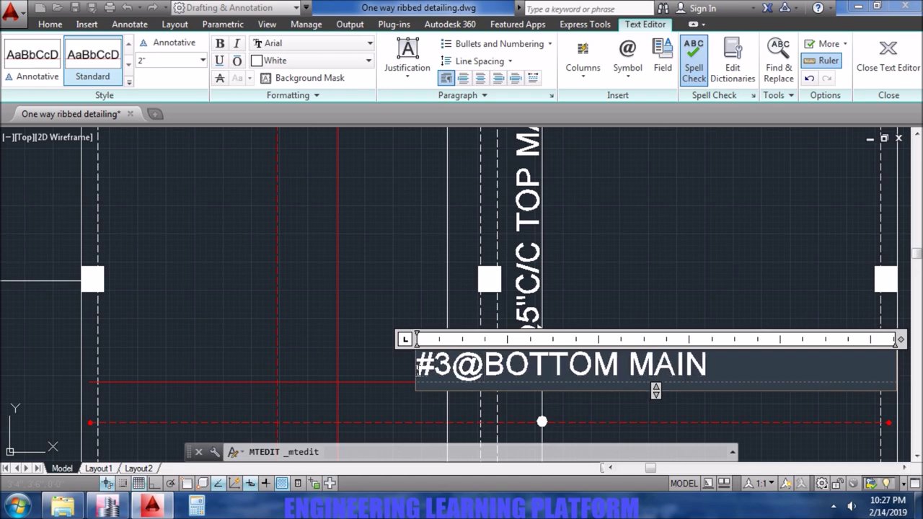
type("6\"")
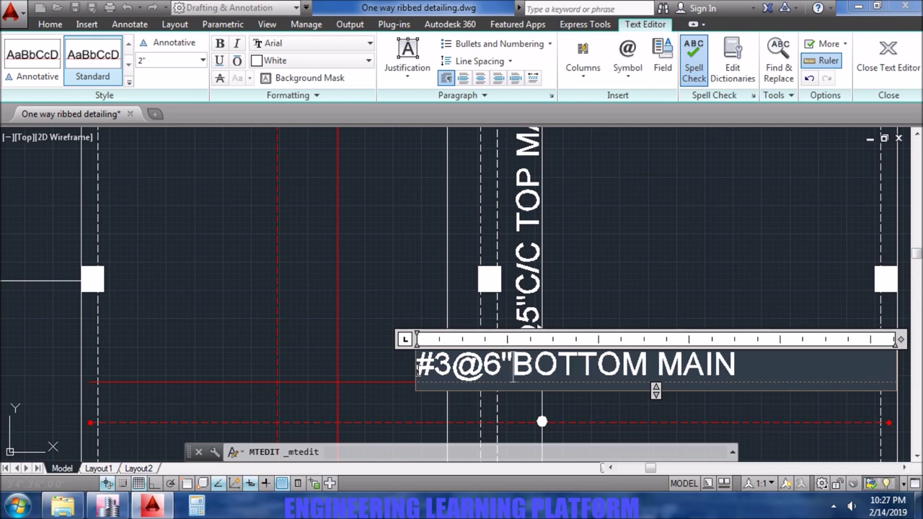
type("C/C")
left_click(597, 243)
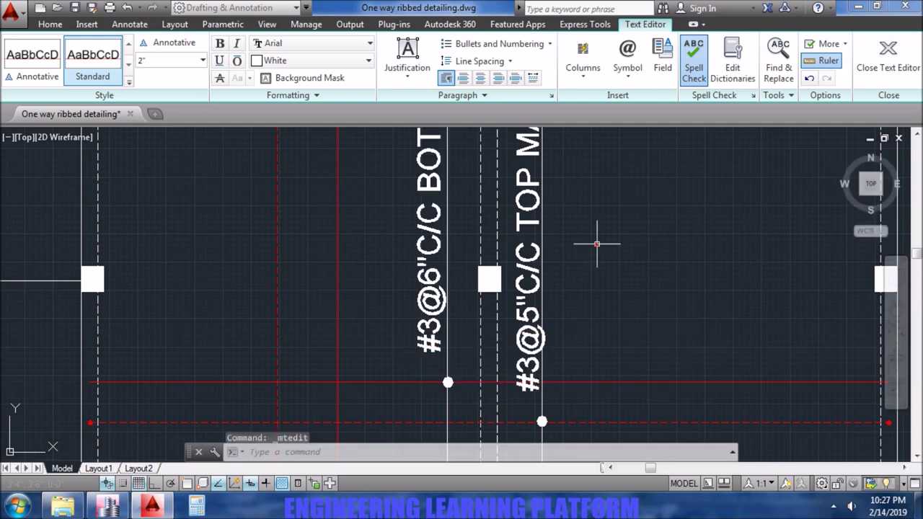
scroll(597, 243, "down", 3)
middle_click_drag(610, 230, 596, 282)
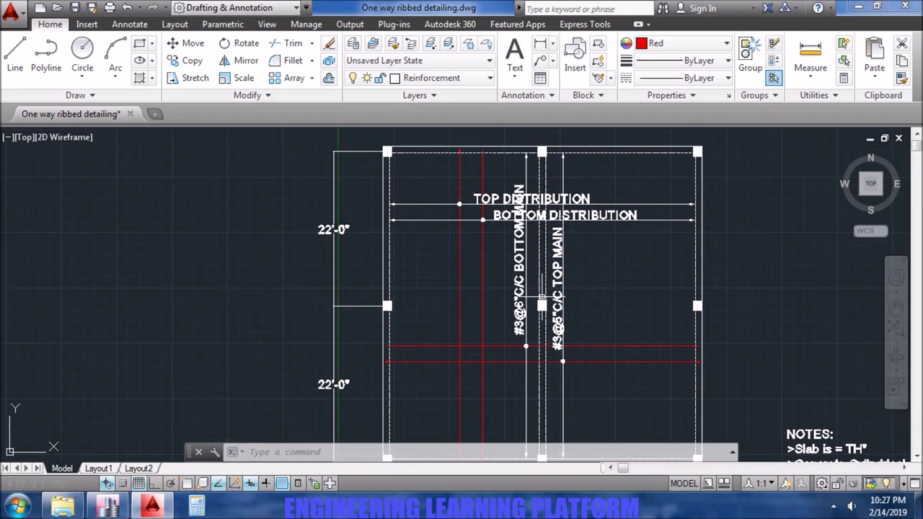
left_click(518, 302)
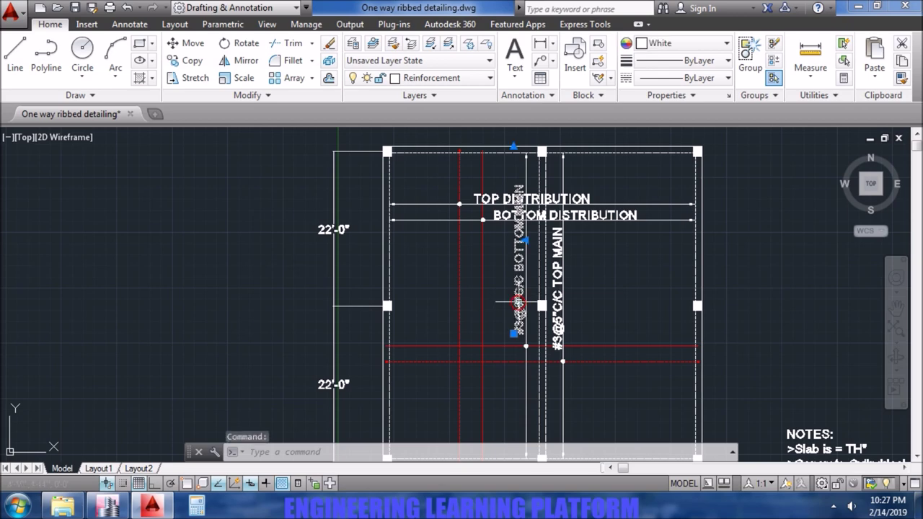
left_click(514, 333)
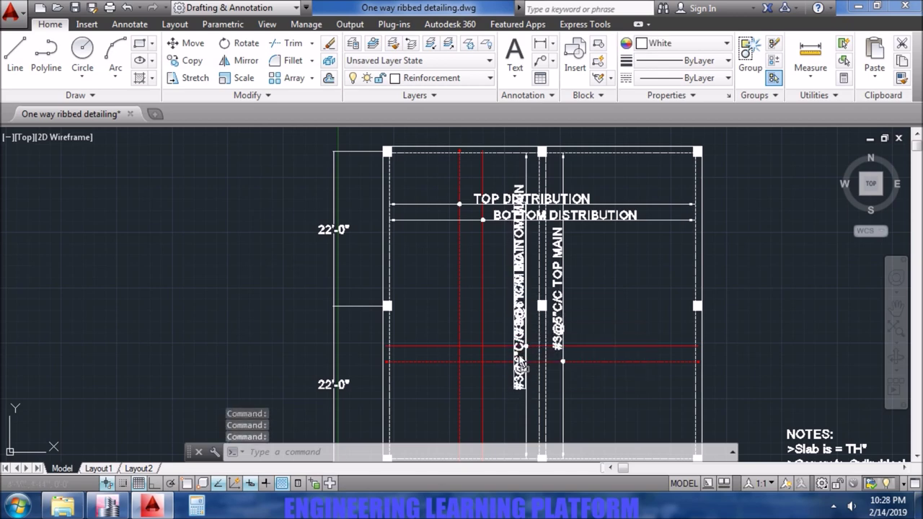
key("Escape")
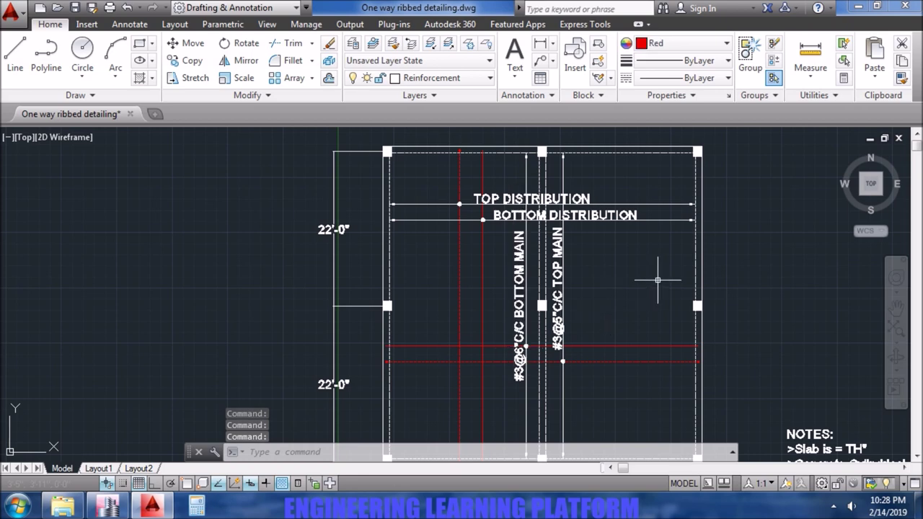
scroll(513, 212, "up", 2)
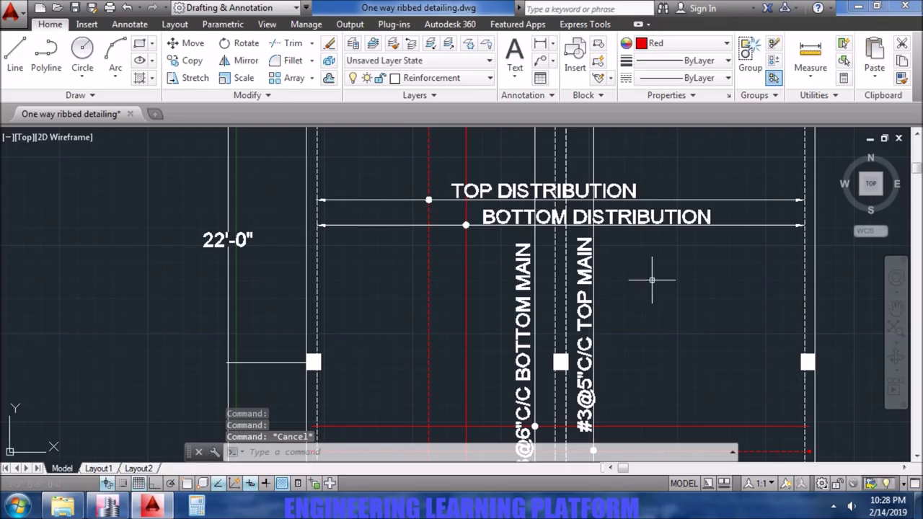
scroll(634, 266, "down", 2)
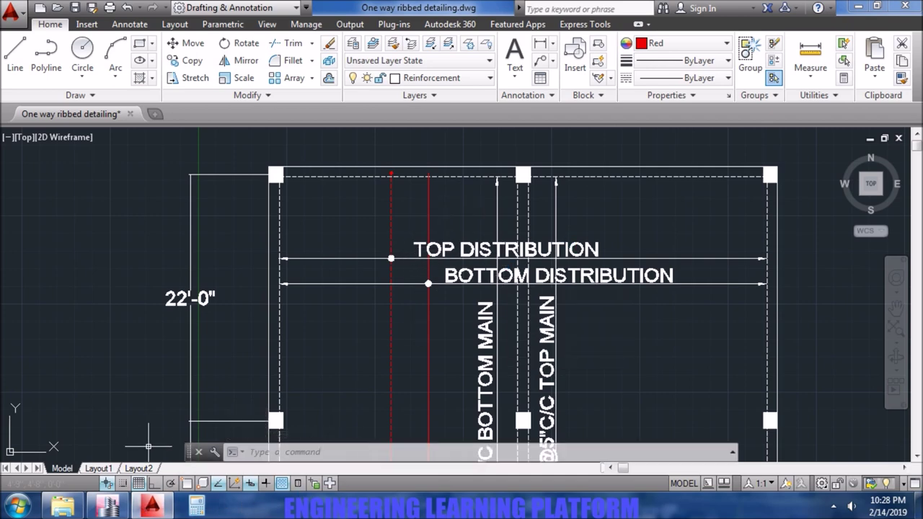
Prefix the TOP DISTRIBUTION label with #3@6"C/C.
left_click(420, 245)
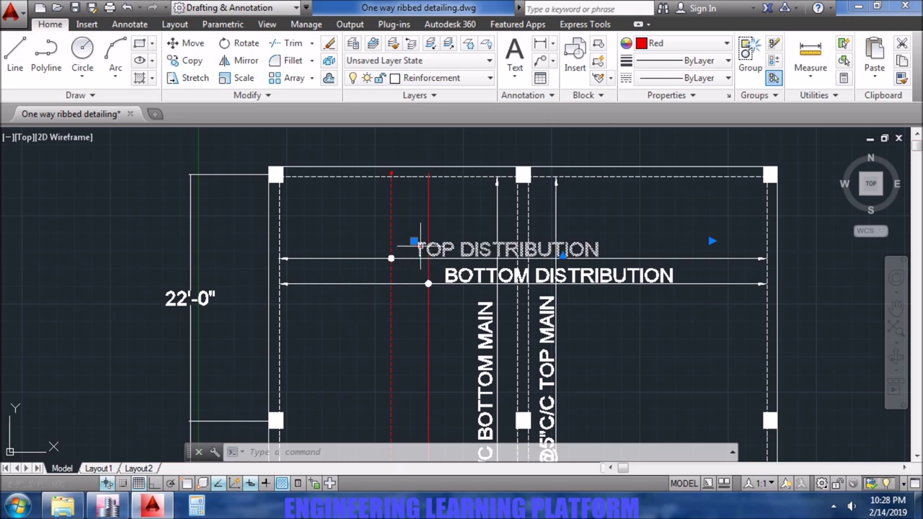
double_click(420, 246)
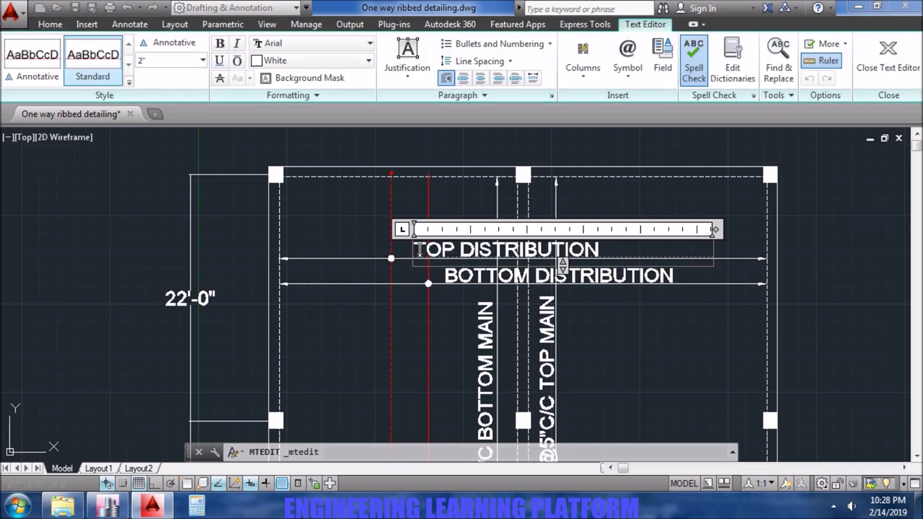
type("#3")
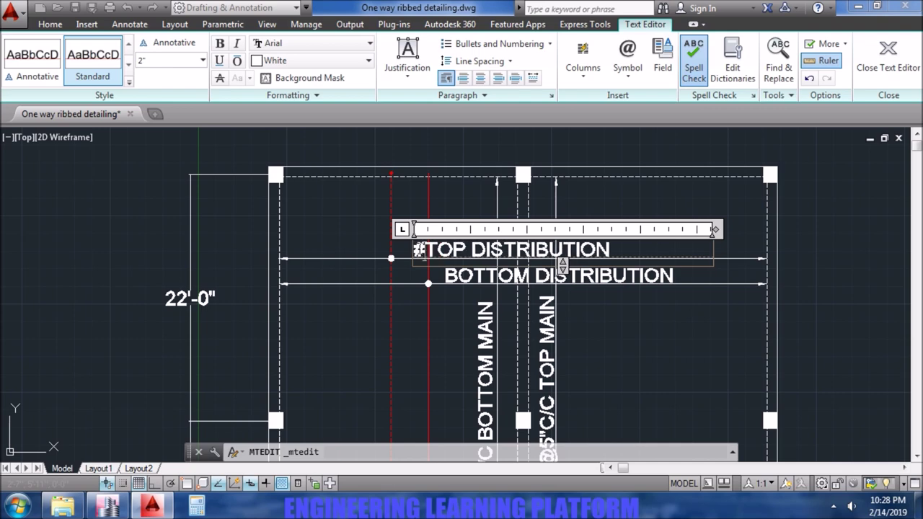
type("@")
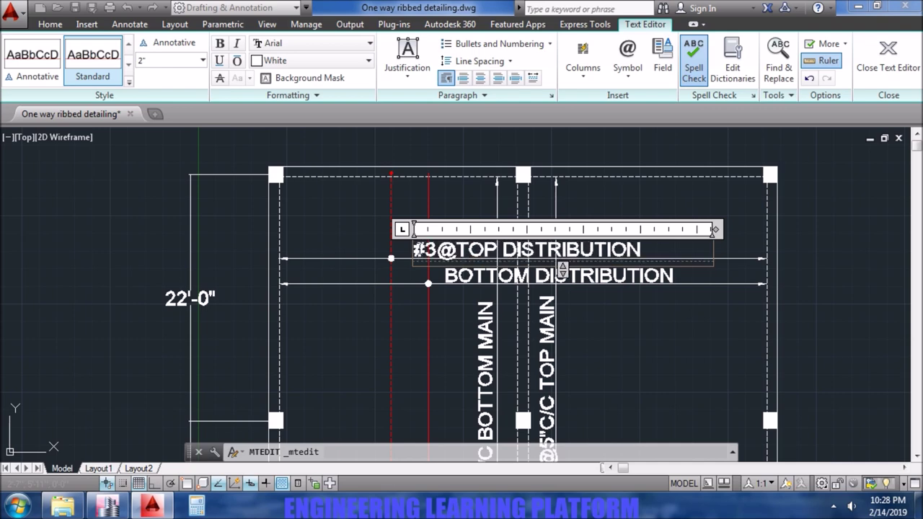
type("6")
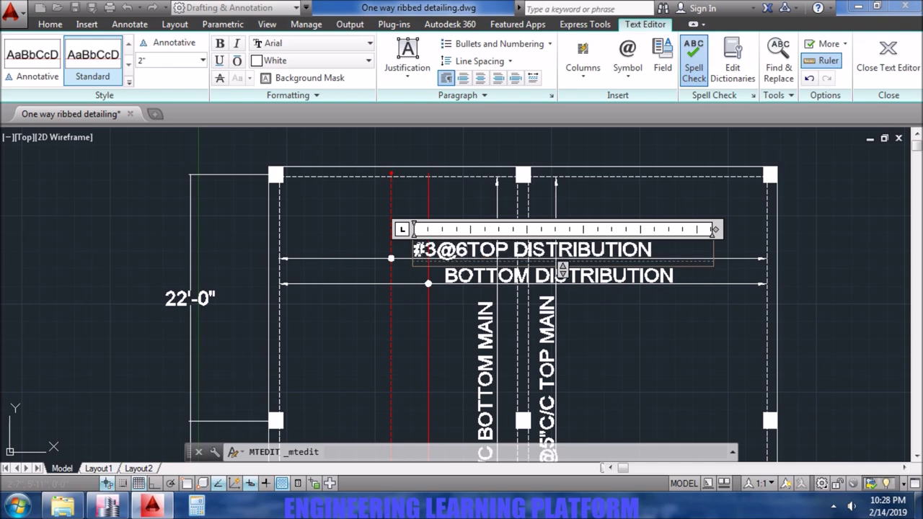
type("\"C/C")
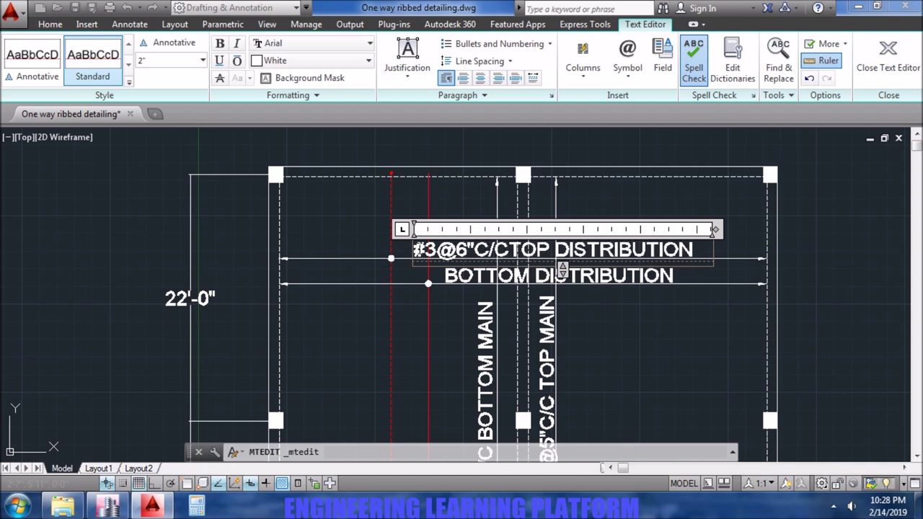
left_click(593, 313)
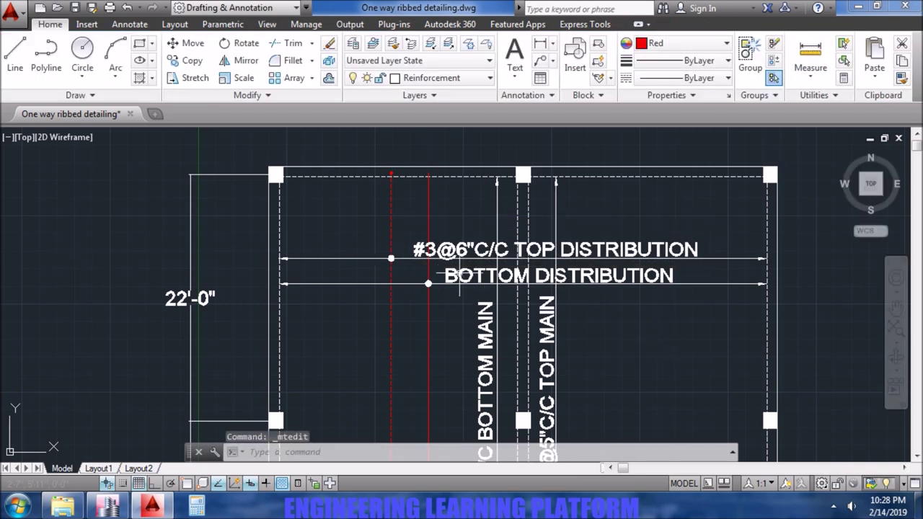
Prefix BOTTOM DISTRIBUTION with #3@6"C/C and widen its text box to one line.
double_click(449, 275)
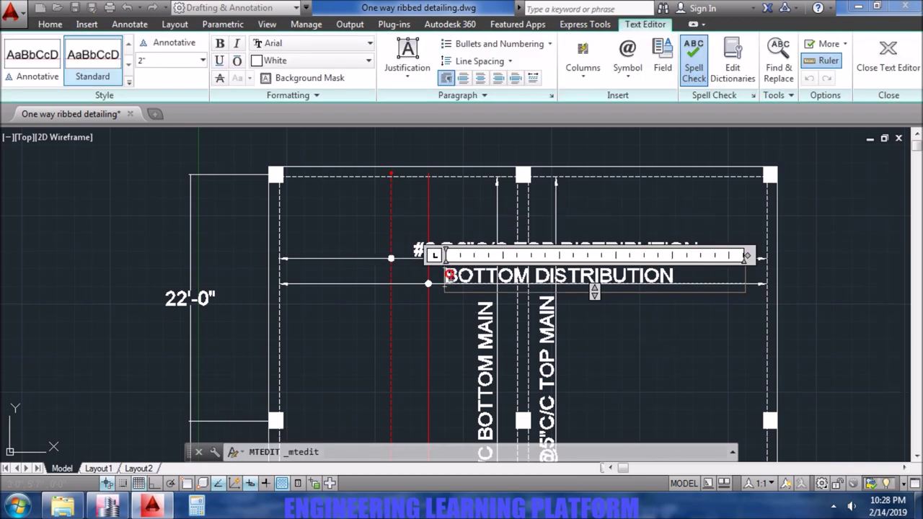
type("#3")
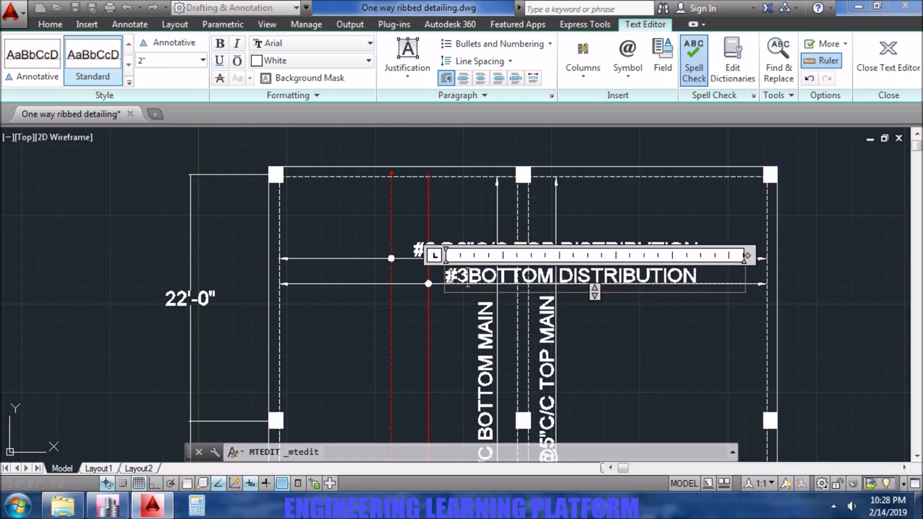
type("@6\"C/C")
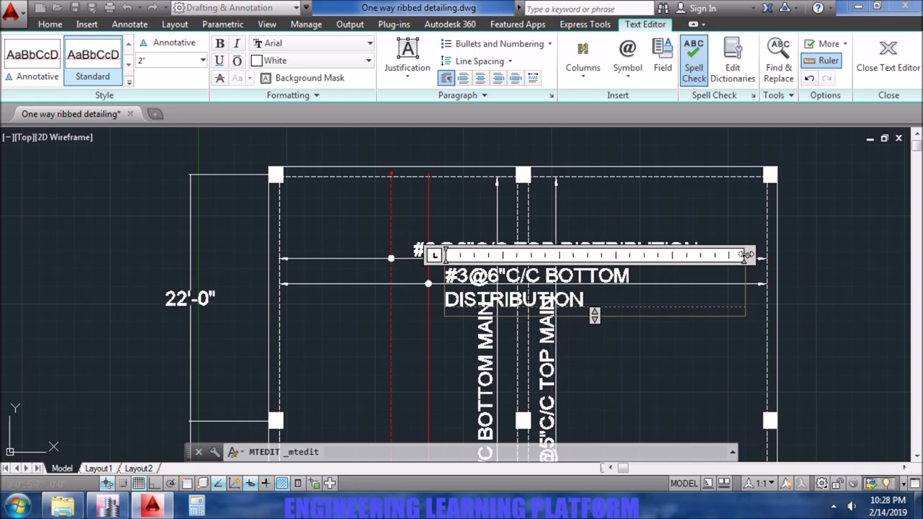
left_click_drag(746, 255, 829, 255)
left_click(723, 358)
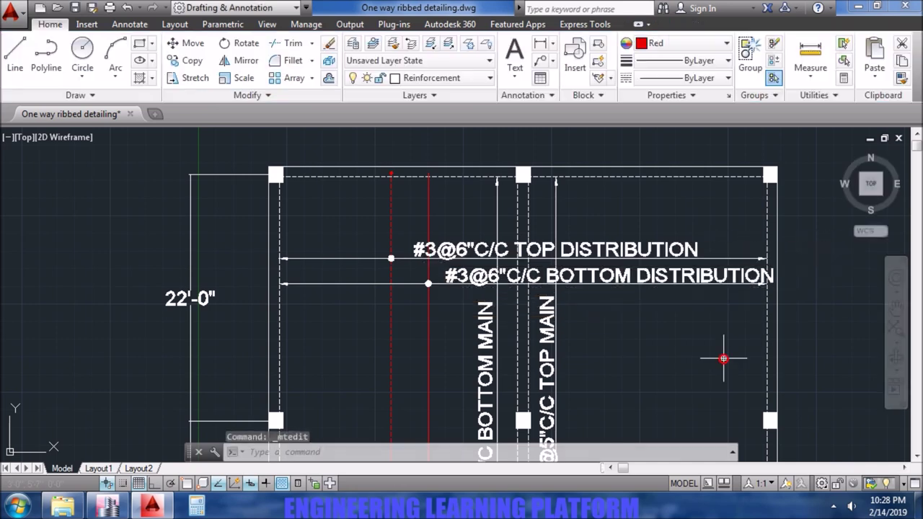
Pan the view across the plan to the notes block.
key("Escape")
scroll(709, 360, "down", 2)
mouse_move(708, 360)
middle_mouse_down()
mouse_move(612, 262)
mouse_move(581, 250)
middle_mouse_up()
scroll(601, 254, "down", 2)
right_click(581, 251)
left_click(694, 186)
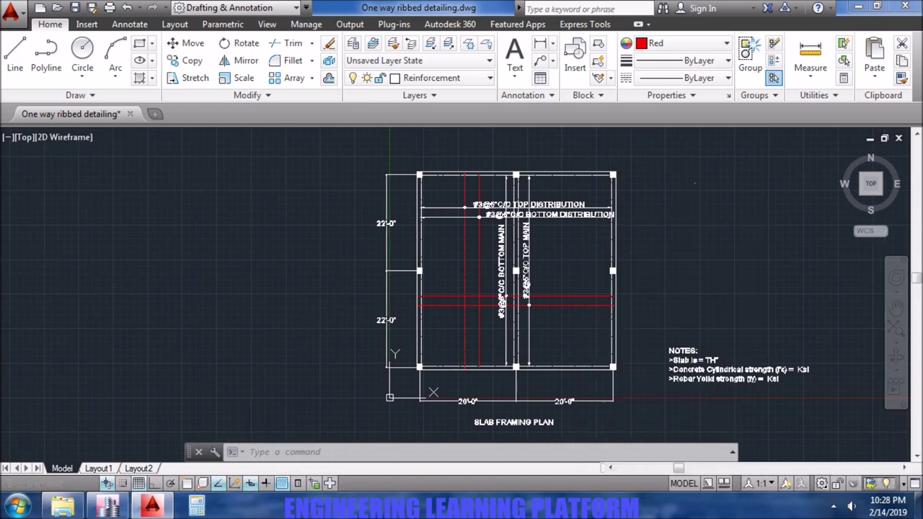
left_click(747, 259)
scroll(724, 364, "up", 3)
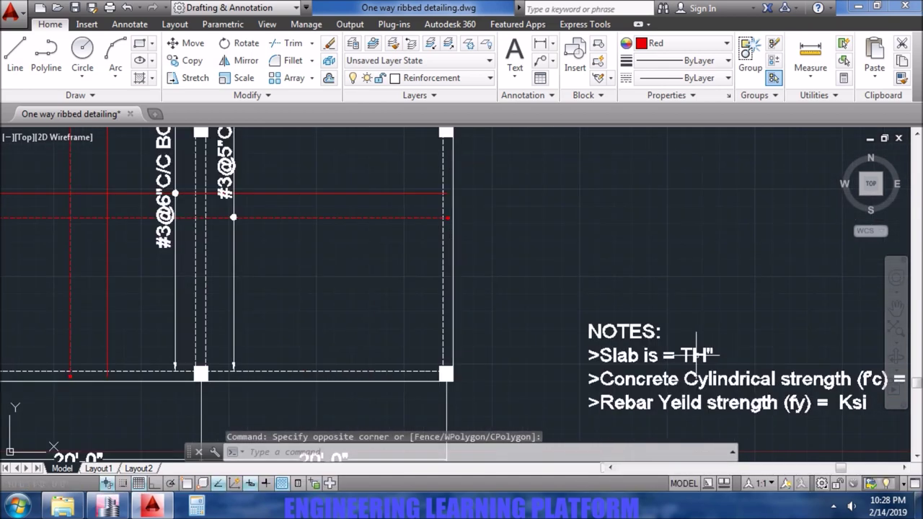
Change the slab note to 10" TH and enter 5 and 60 for the f'c and fy Ksi values.
double_click(696, 355)
left_click_drag(691, 354, 680, 360)
type("10")
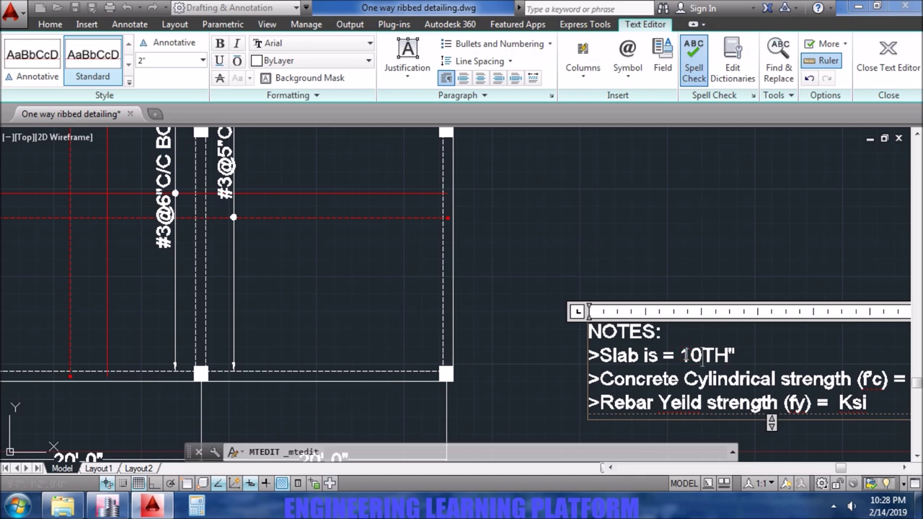
type("\"")
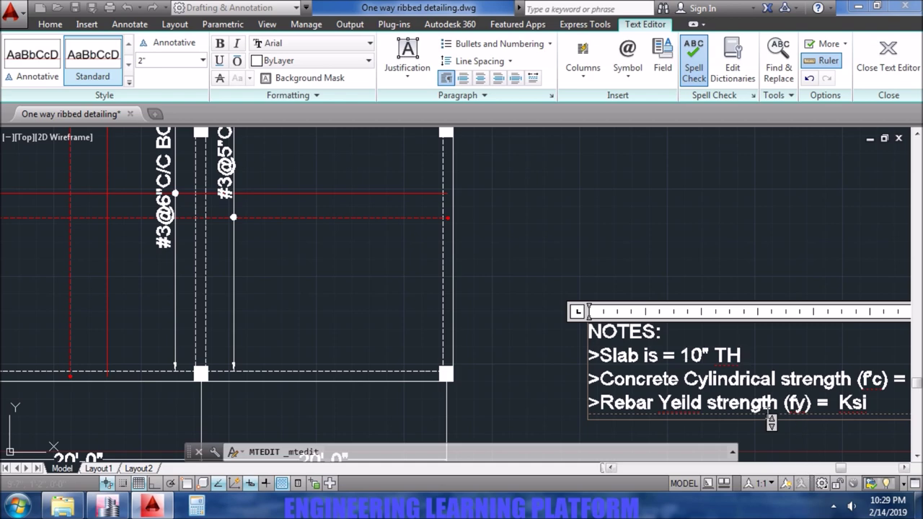
middle_click_drag(839, 441, 659, 416)
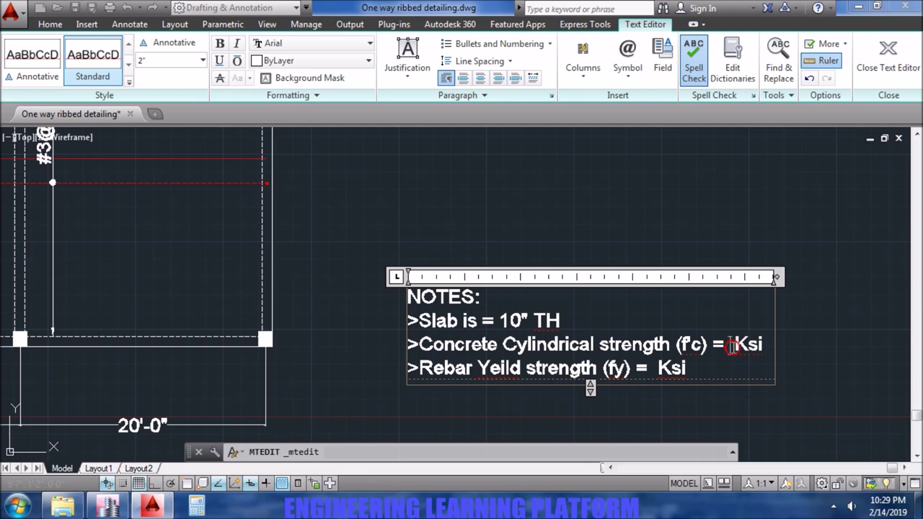
type("5 ")
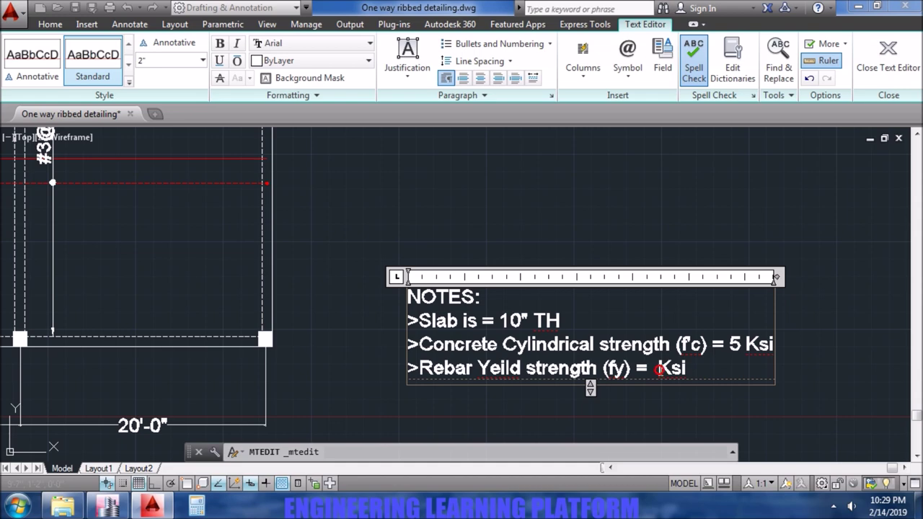
type("60")
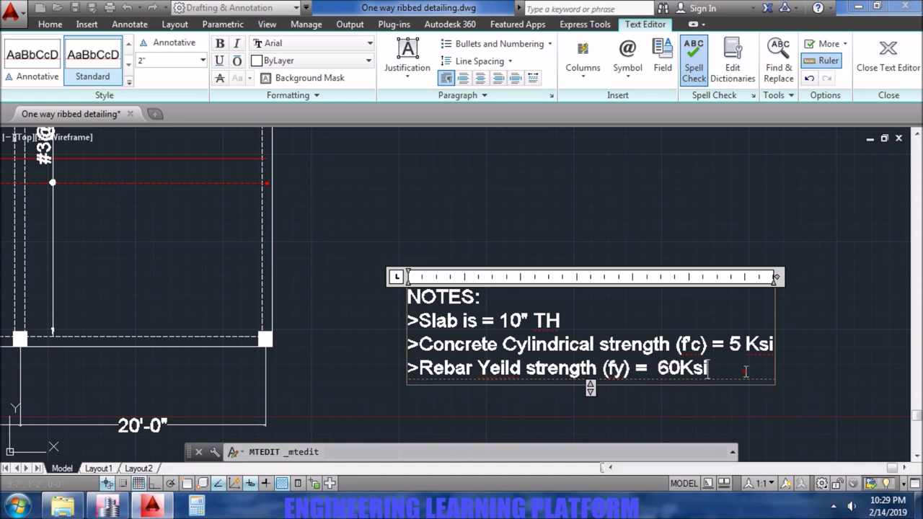
Add a new '>CAMBER =' line below the fy note.
left_click(745, 371)
key("Return")
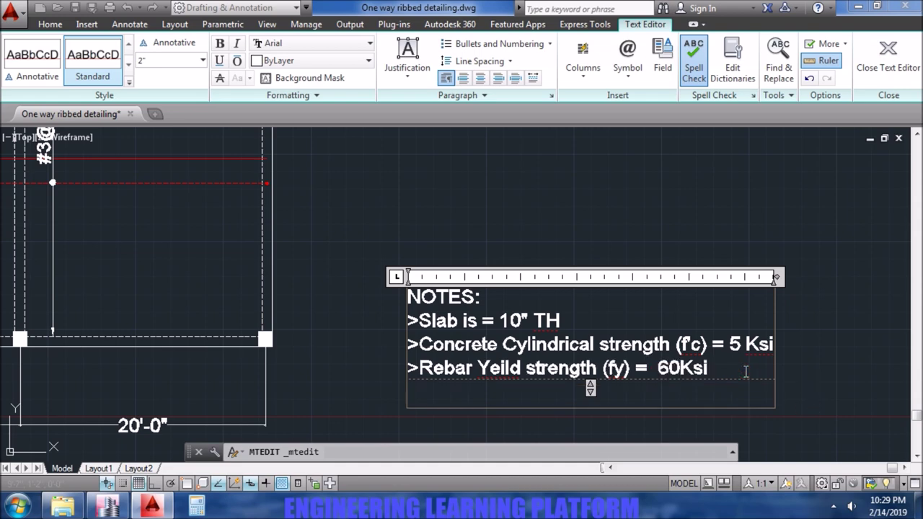
type(">CA")
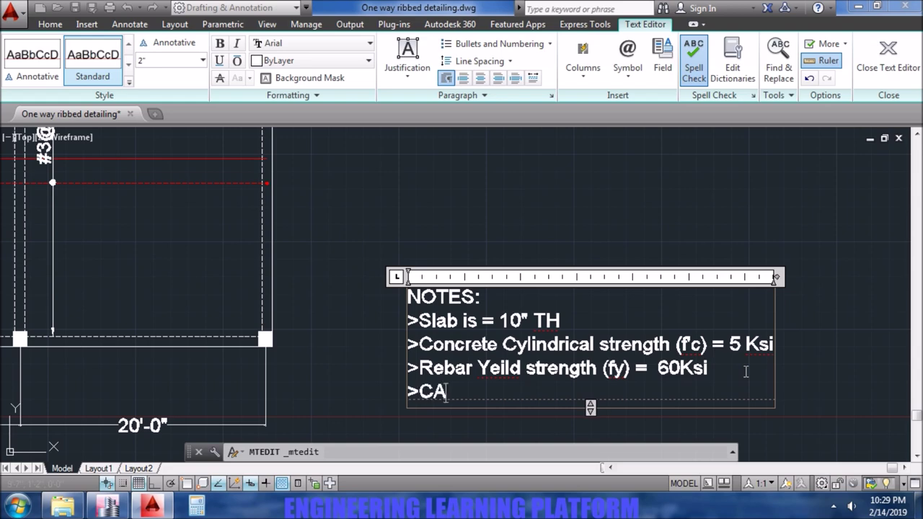
type("MBER =")
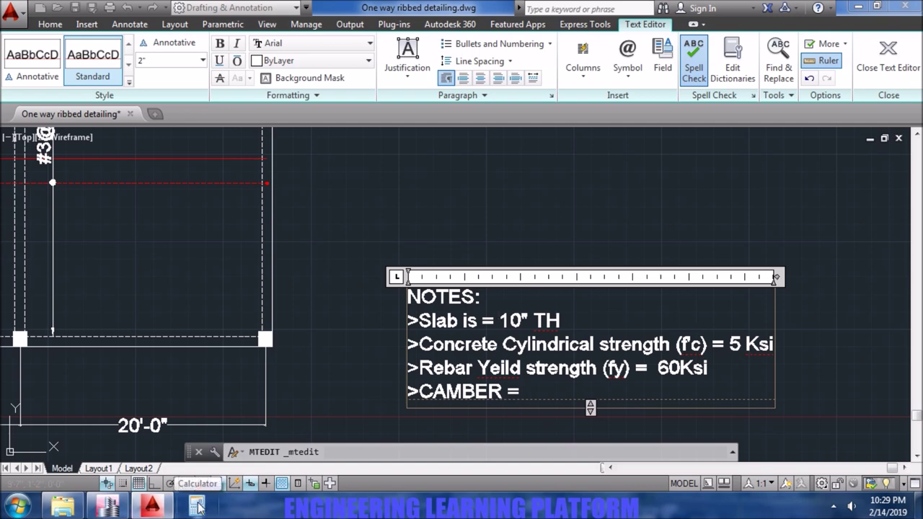
left_click(108, 507)
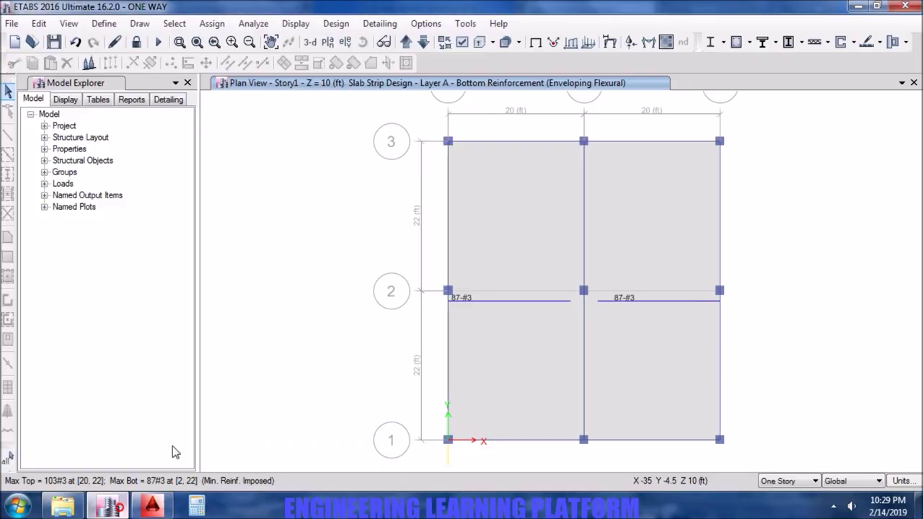
Plot the deformed shape for Combo LT with Displacement UZ contours.
left_click(609, 42)
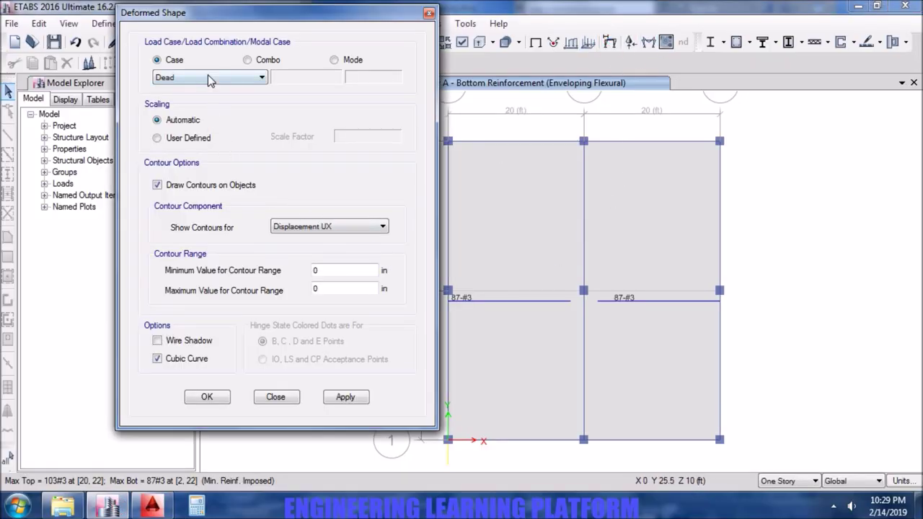
left_click(248, 60)
left_click(259, 77)
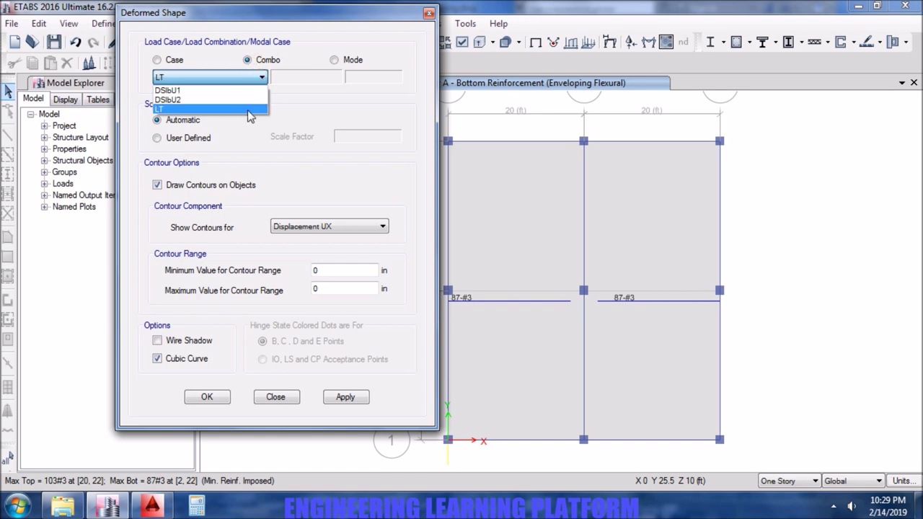
left_click(248, 109)
left_click(322, 227)
left_click(328, 259)
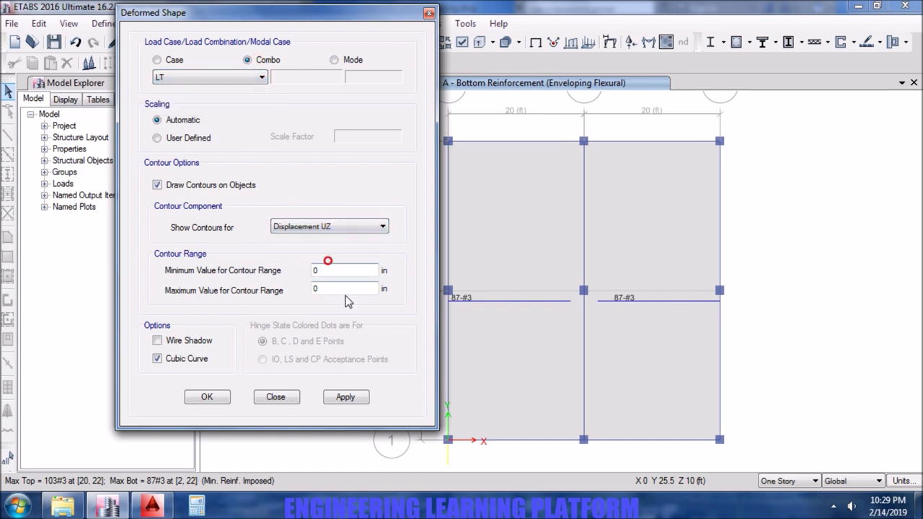
left_click(340, 398)
left_click(217, 396)
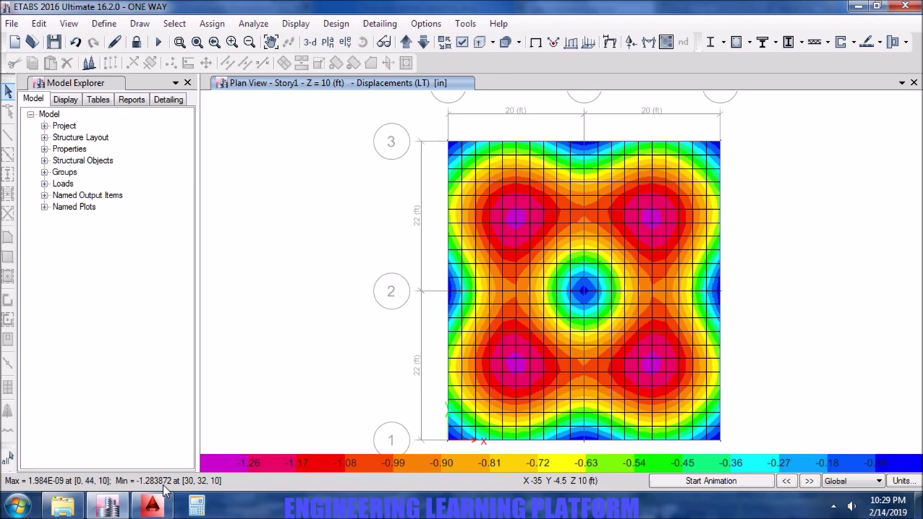
left_click(197, 508)
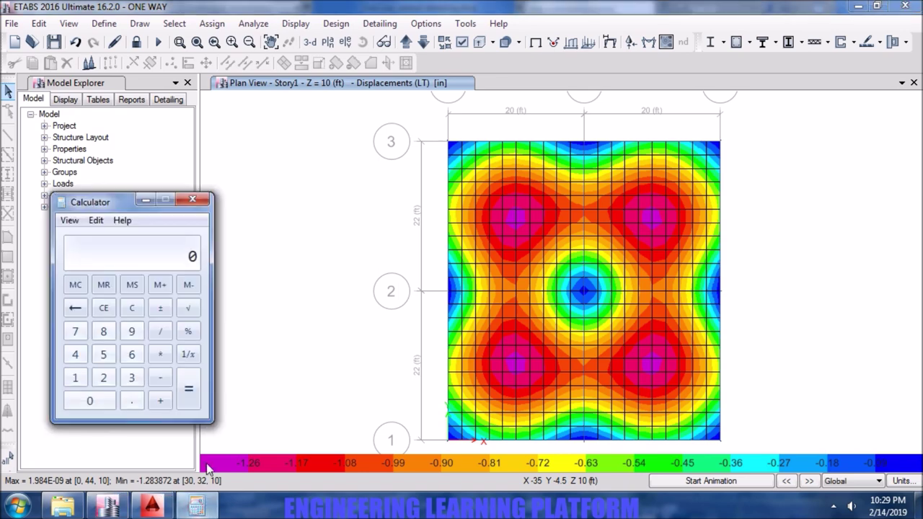
Enter 1.283 in Calculator, clearing a mistaken first entry.
left_click(77, 379)
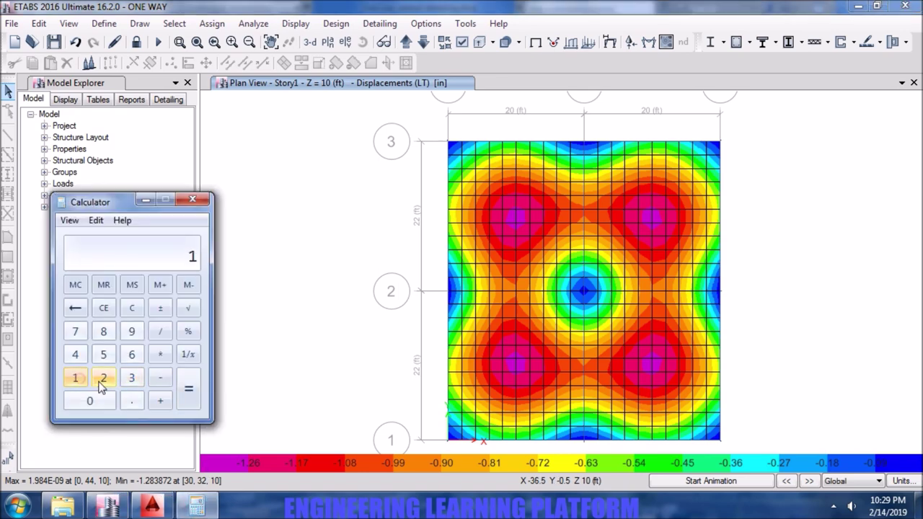
left_click(129, 398)
left_click(104, 379)
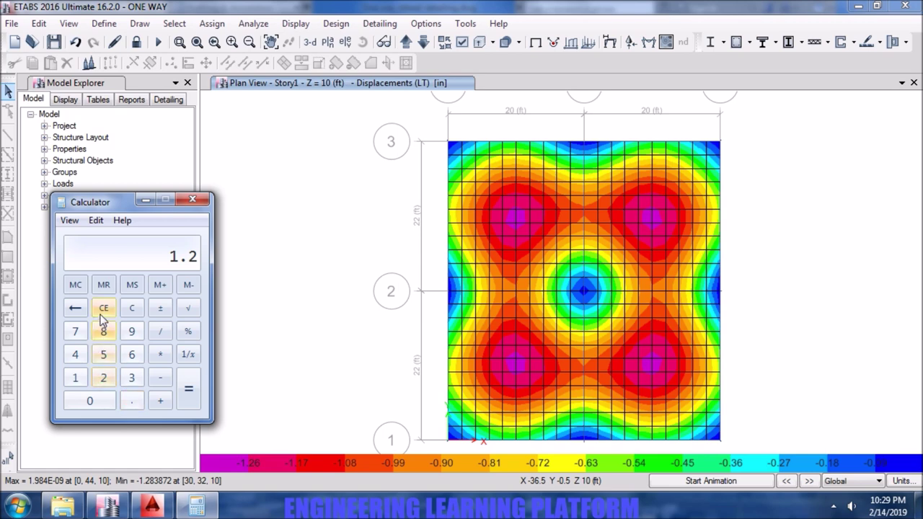
left_click(104, 307)
left_click(75, 377)
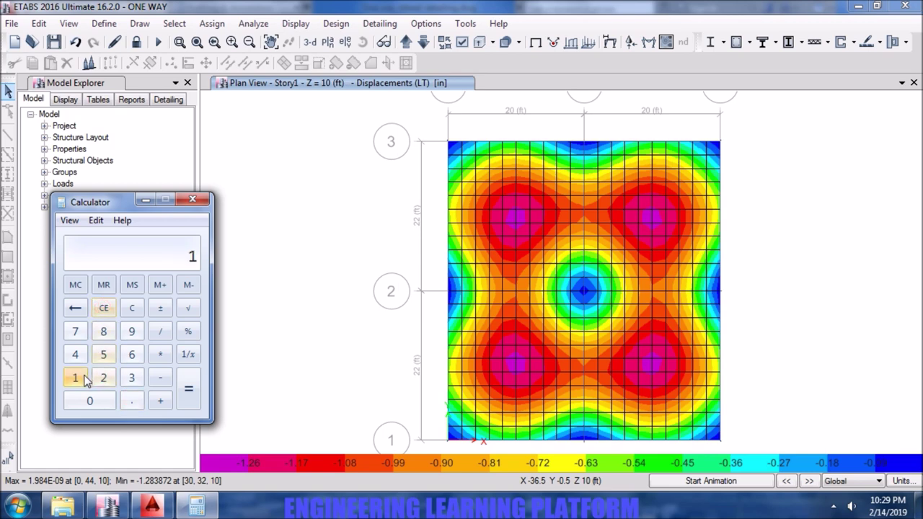
left_click(132, 400)
left_click(103, 377)
left_click(103, 331)
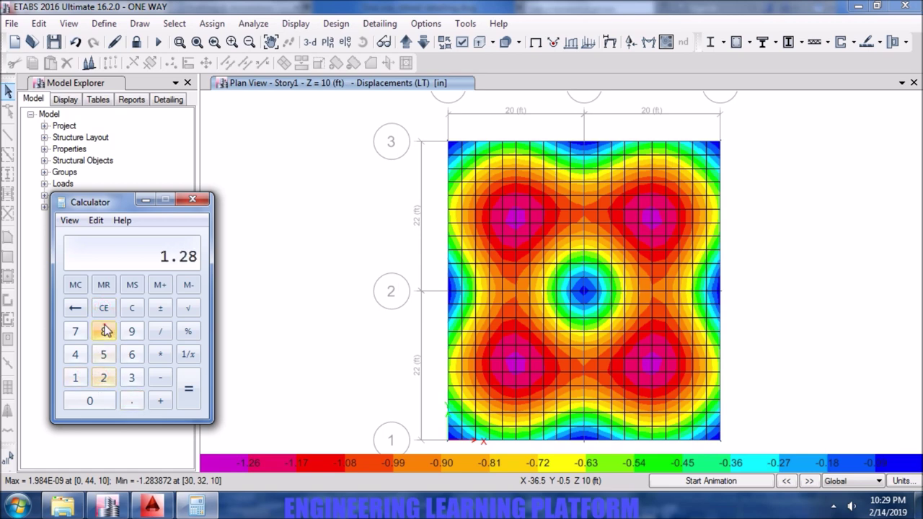
left_click(131, 377)
Subtract 1 to get 0.283, then close Calculator and return to AutoCAD.
left_click(161, 378)
left_click(75, 377)
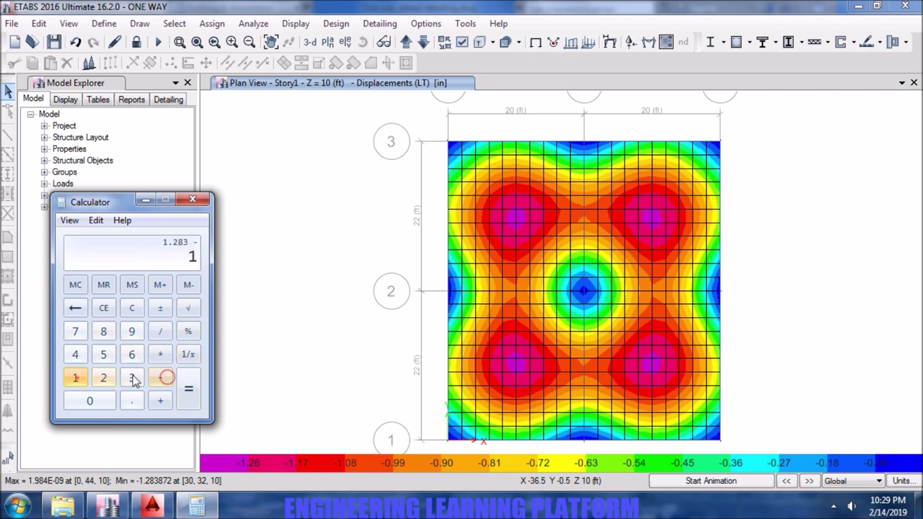
left_click(187, 389)
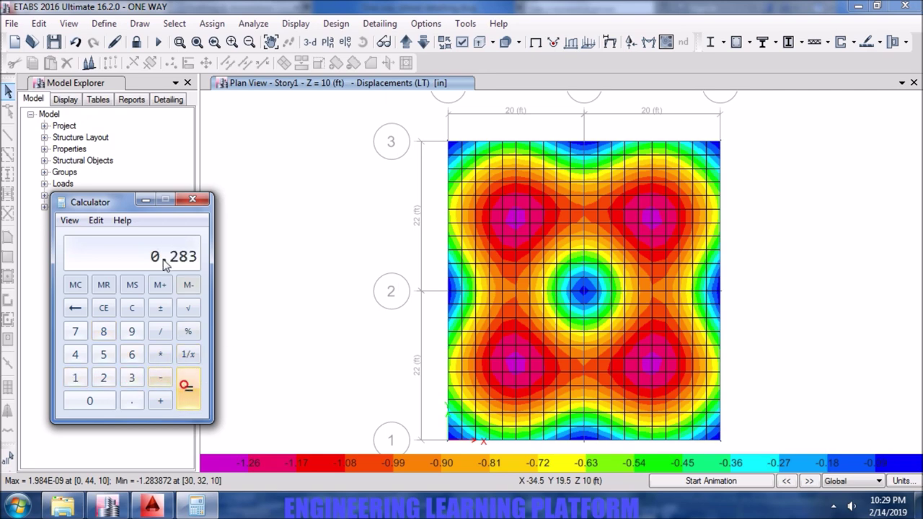
left_click(201, 202)
left_click(167, 508)
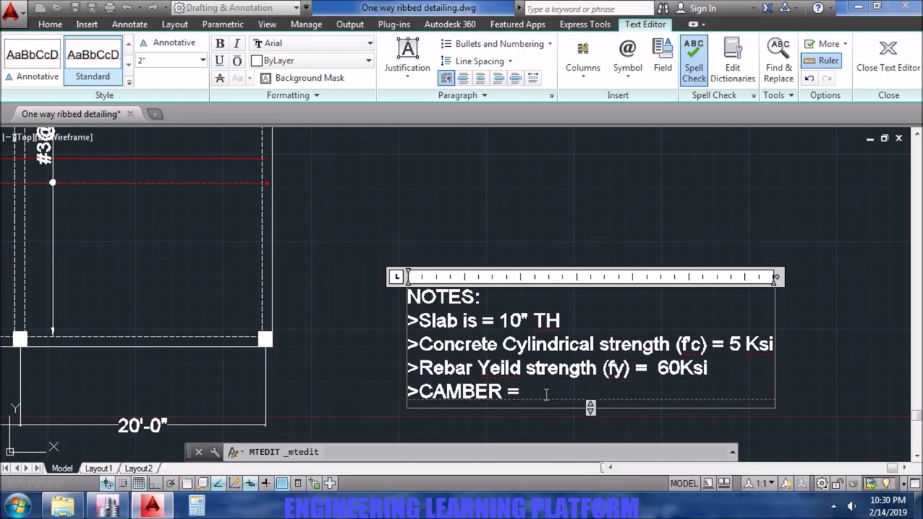
Finish the note as CAMBER = 1/2" (AT MIDSPANS), keeping 1/2 unstacked, and close the editor.
type("1/2")
key("space")
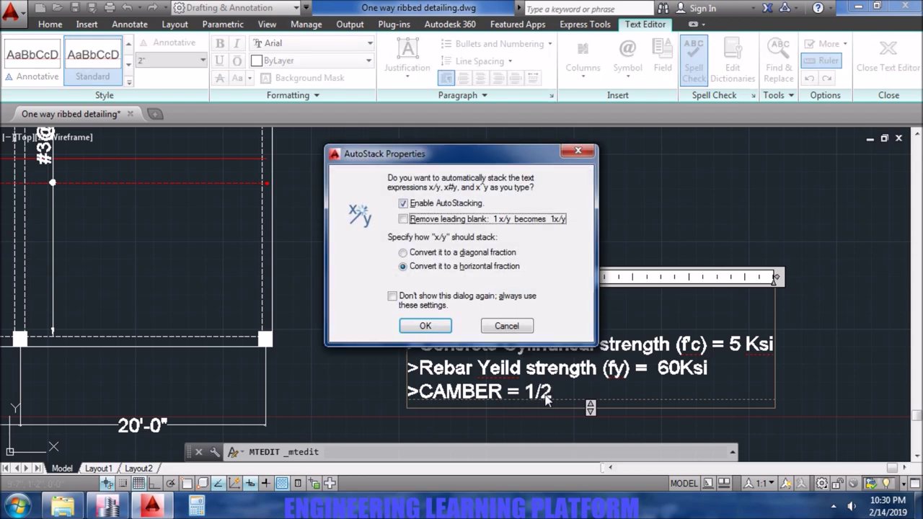
left_click(507, 326)
type("\"")
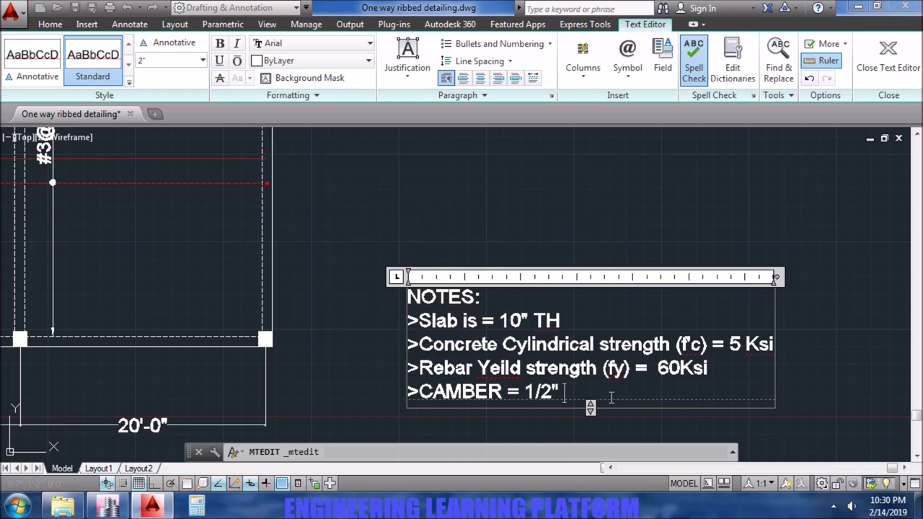
type(" (AT ")
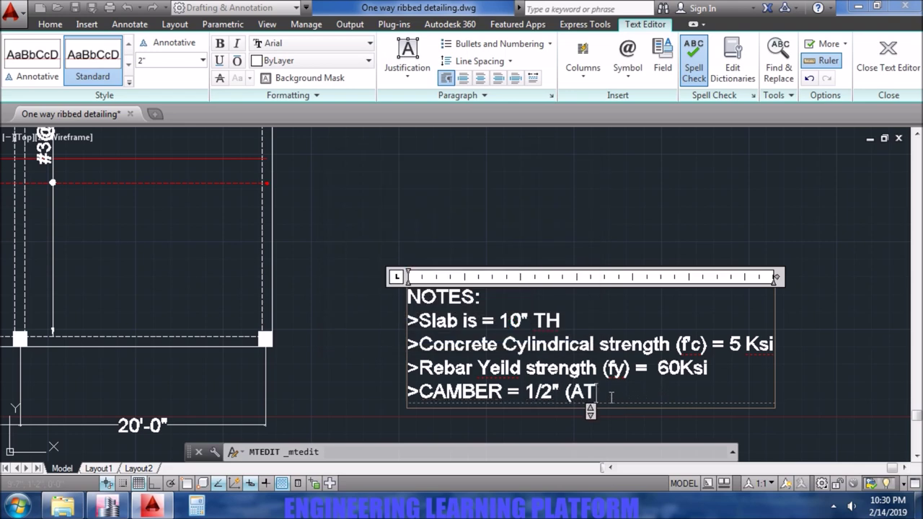
type("MIDS")
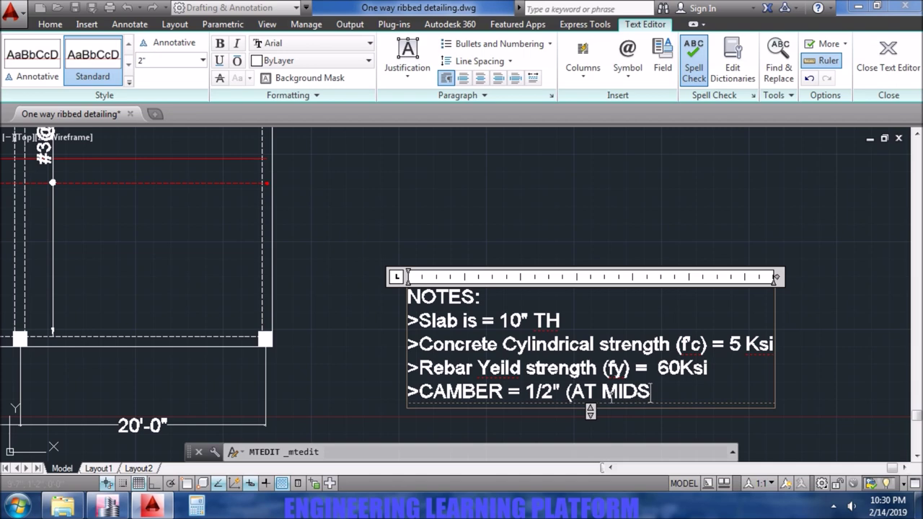
type("PANS")
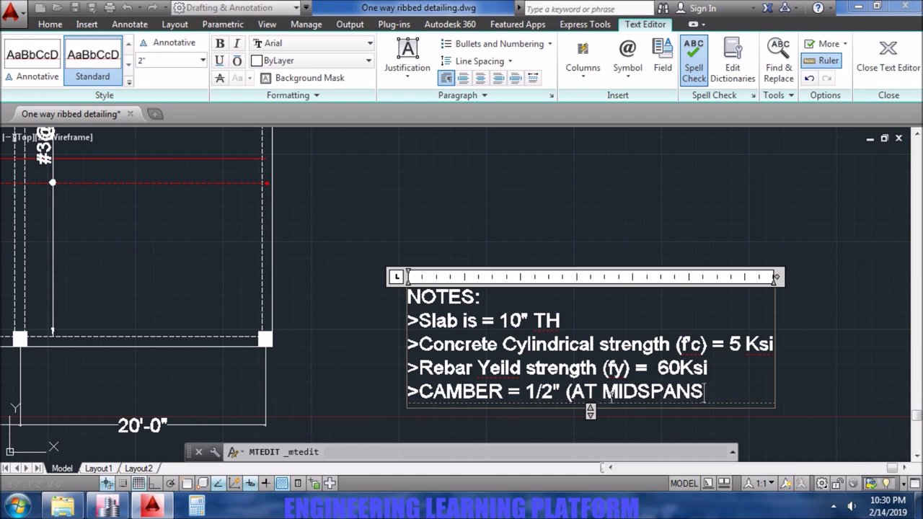
type(")")
left_click(647, 222)
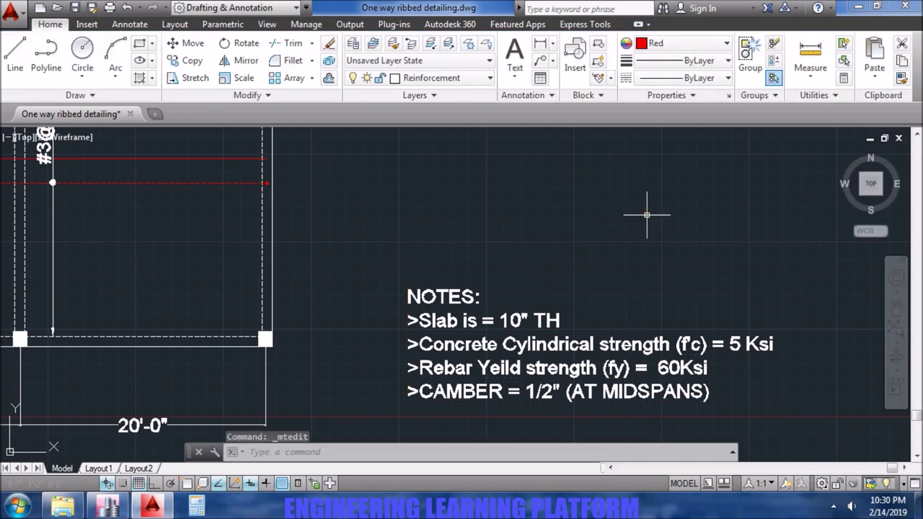
Zoom and pan out to frame the whole slab plan with its notes.
scroll(646, 213, "down", 1)
middle_click_drag(503, 185, 503, 243)
scroll(540, 284, "down", 1)
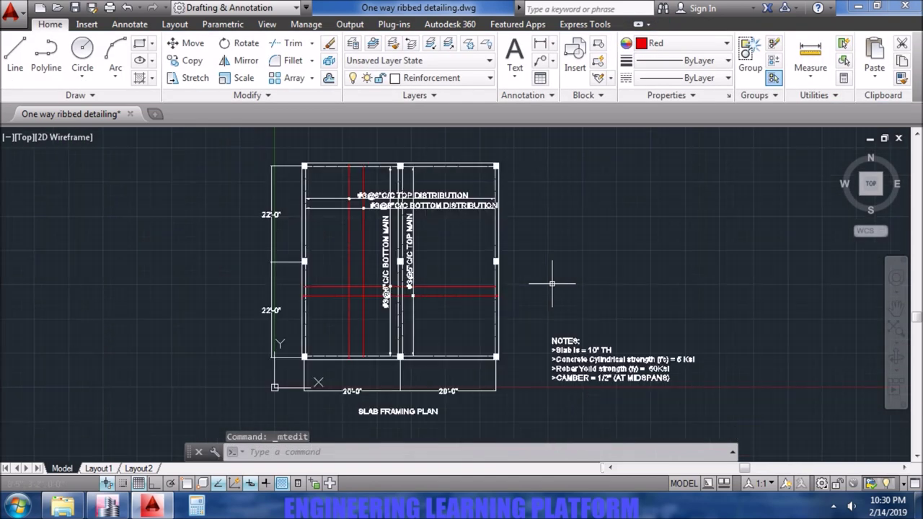
middle_click_drag(579, 271, 525, 288)
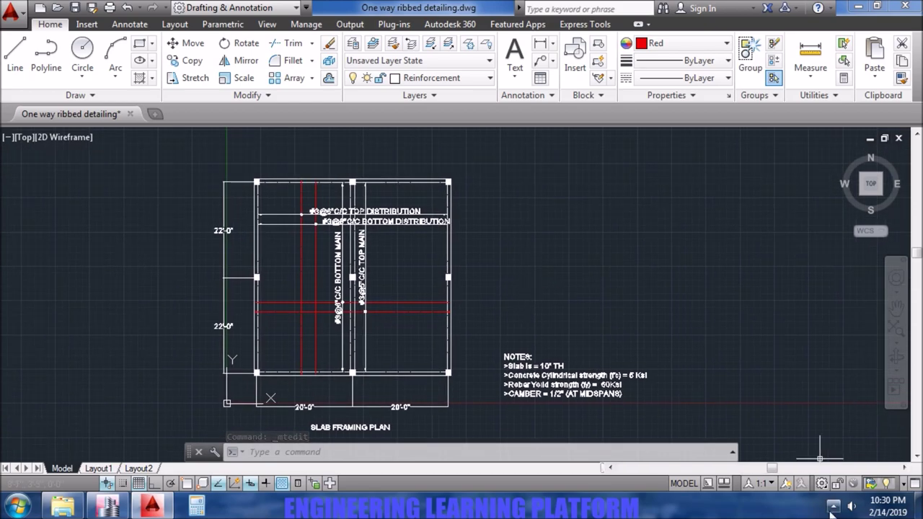